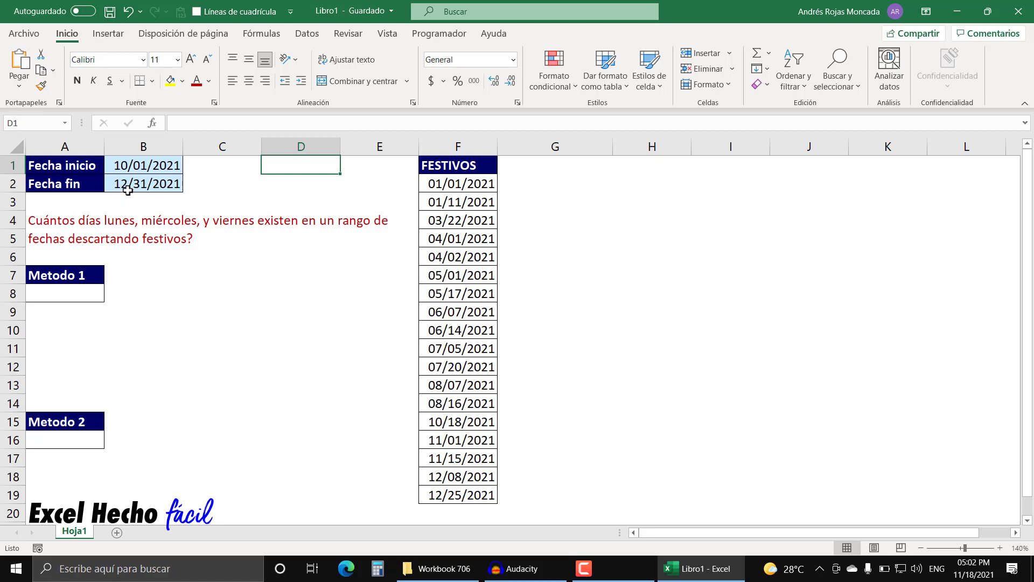
# Point out the start and end dates in B1:B2 and the holiday list, then reselect B1:B2.
pyautogui.moveTo(138, 168); pyautogui.dragTo(139, 183)
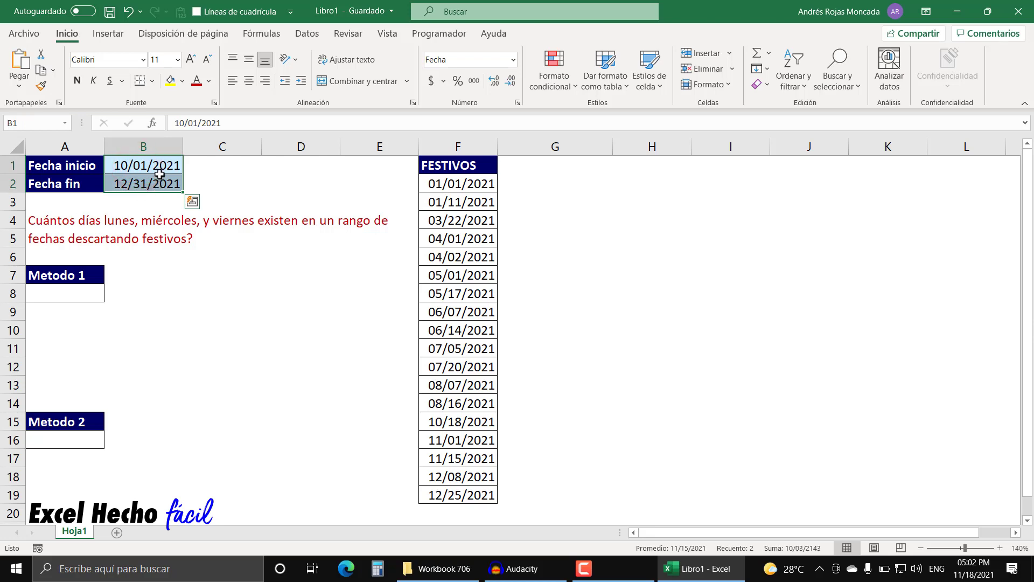
pyautogui.click(148, 186)
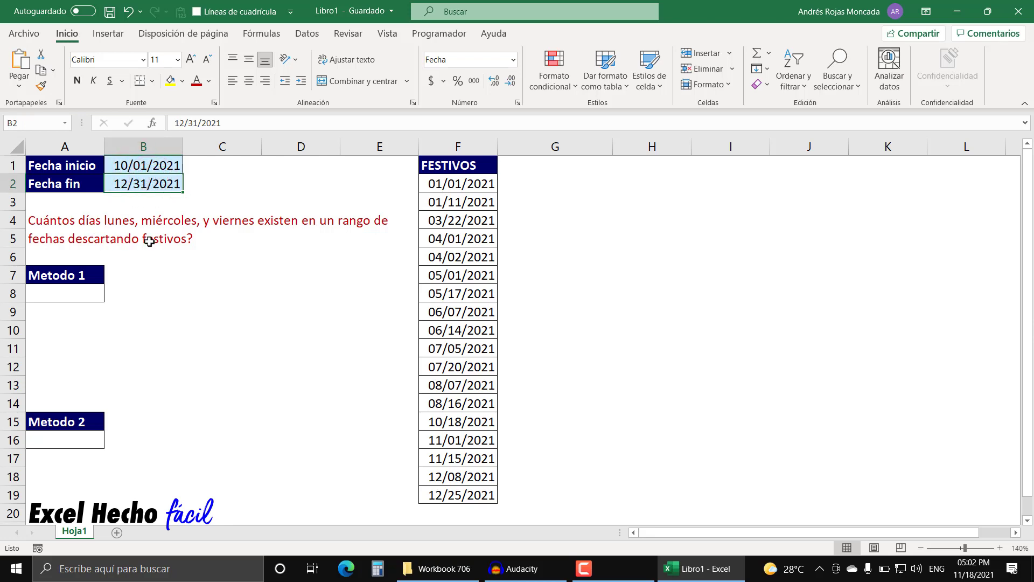
pyautogui.click(444, 183)
pyautogui.moveTo(444, 184); pyautogui.dragTo(433, 494)
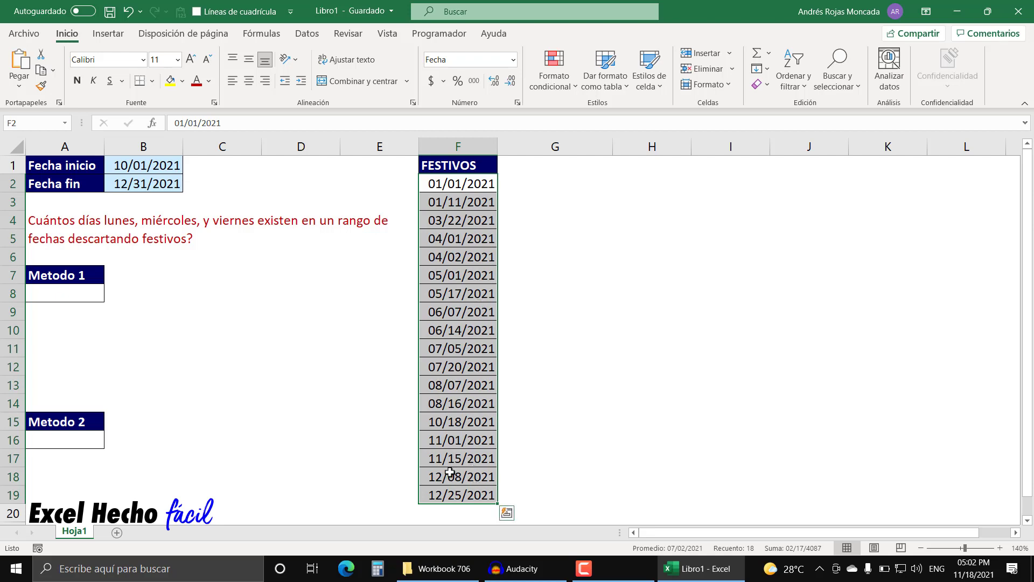
pyautogui.moveTo(431, 183); pyautogui.dragTo(436, 491)
pyautogui.click(316, 165)
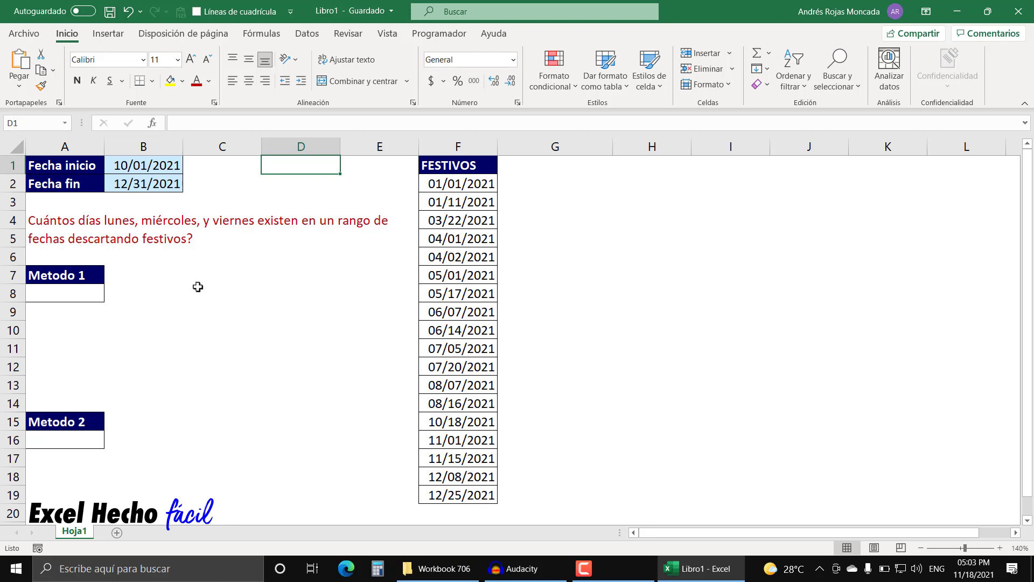
pyautogui.click(77, 295)
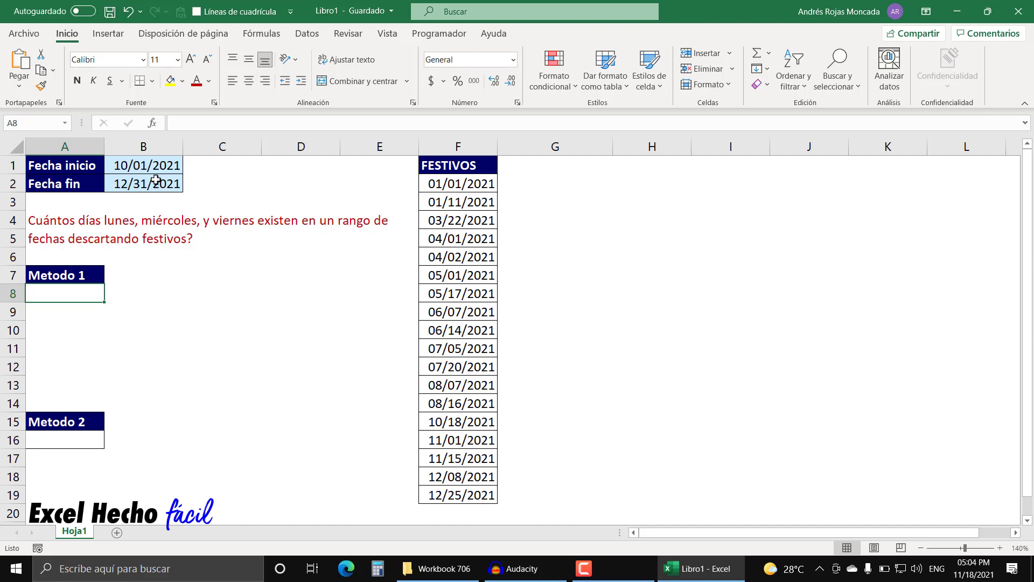
pyautogui.moveTo(153, 163); pyautogui.dragTo(148, 183)
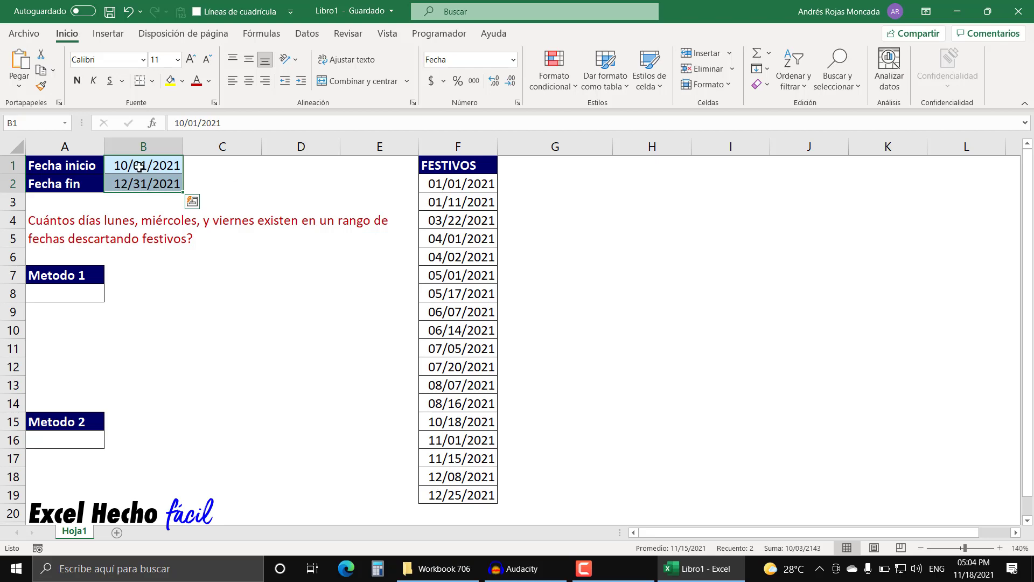
# Format B1:B2 as General to reveal the serial numbers 44470 and 44561.
pyautogui.hotkey('ctrl', '1')
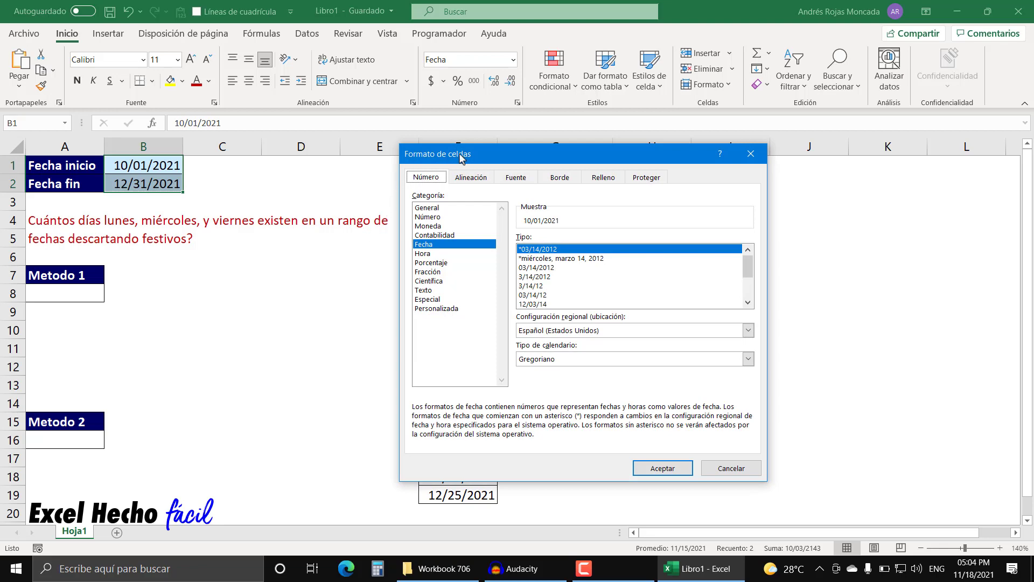
pyautogui.click(436, 209)
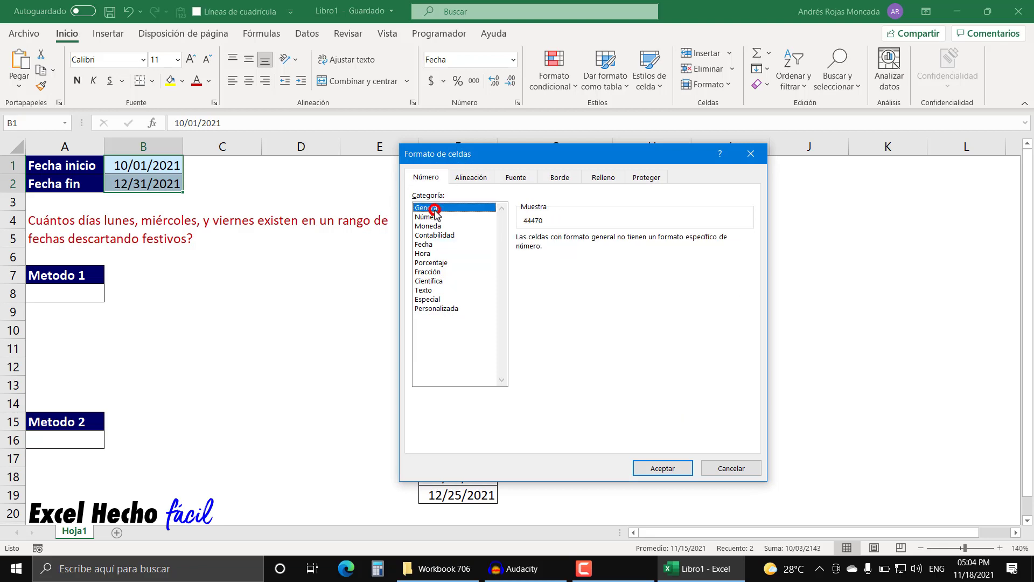
pyautogui.click(638, 472)
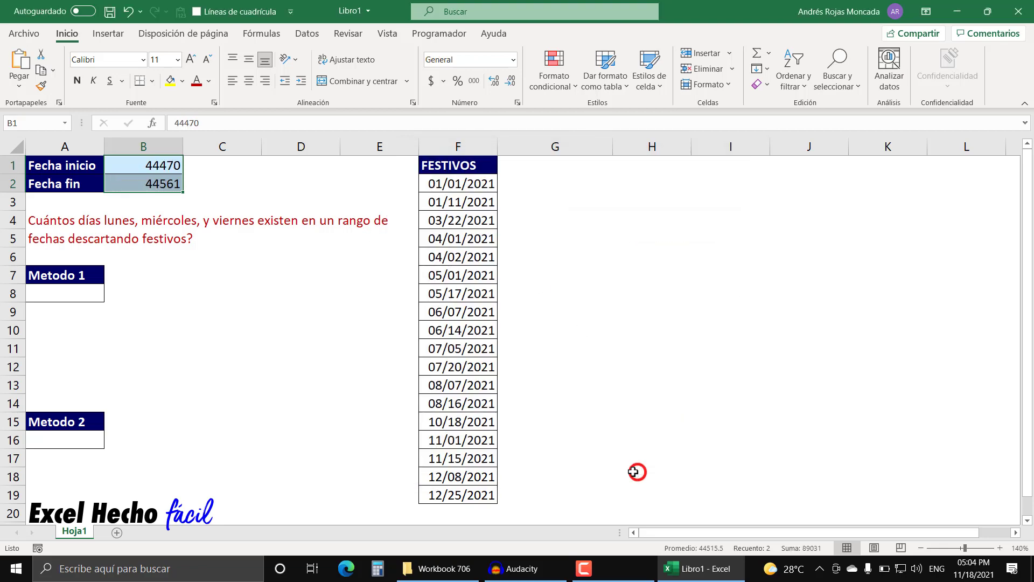
pyautogui.click(138, 162)
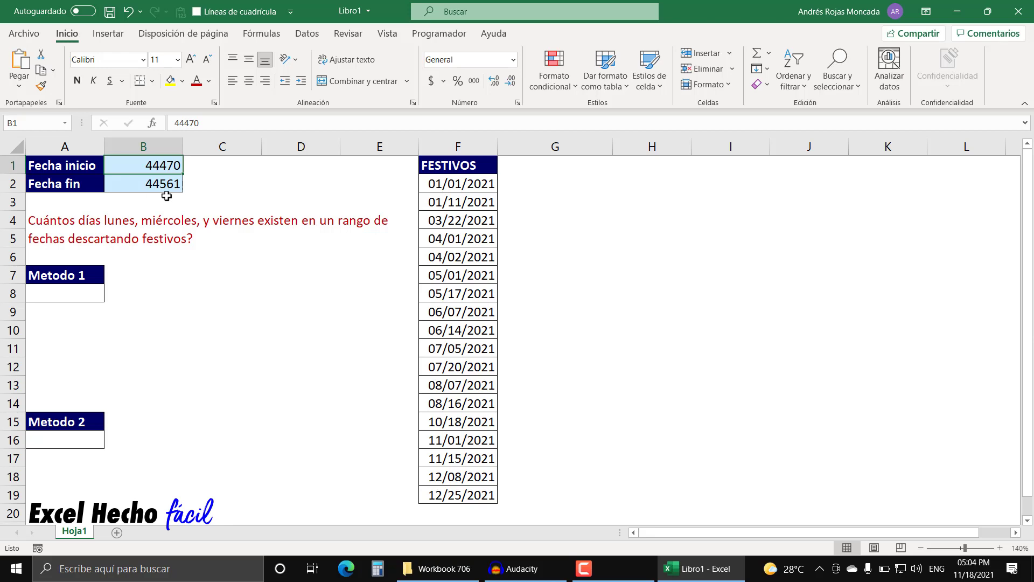
# Reapply the Fecha (date) format to B1:B2.
pyautogui.moveTo(168, 164); pyautogui.dragTo(163, 183)
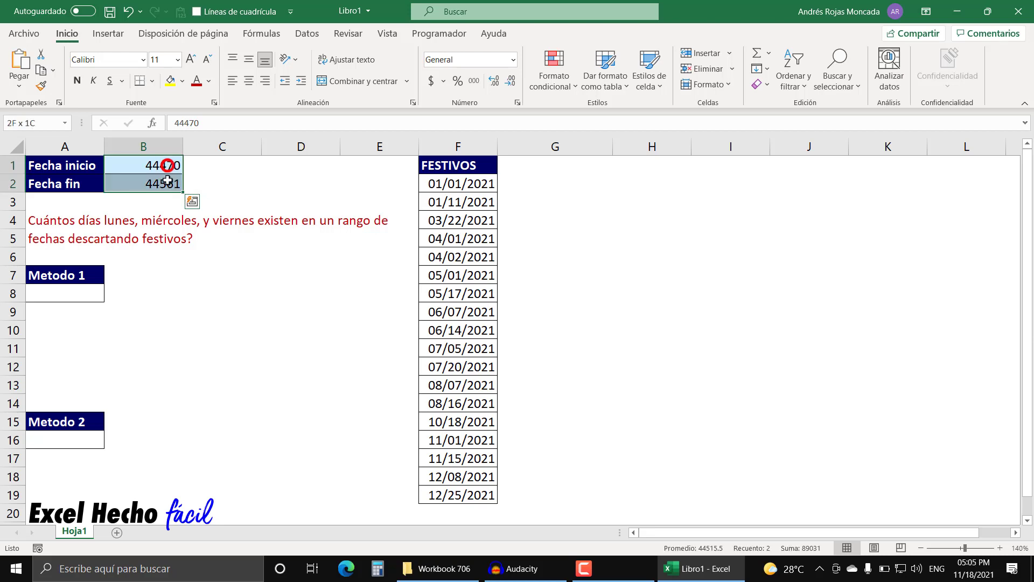
pyautogui.moveTo(162, 164); pyautogui.dragTo(162, 183)
pyautogui.hotkey('ctrl', '1')
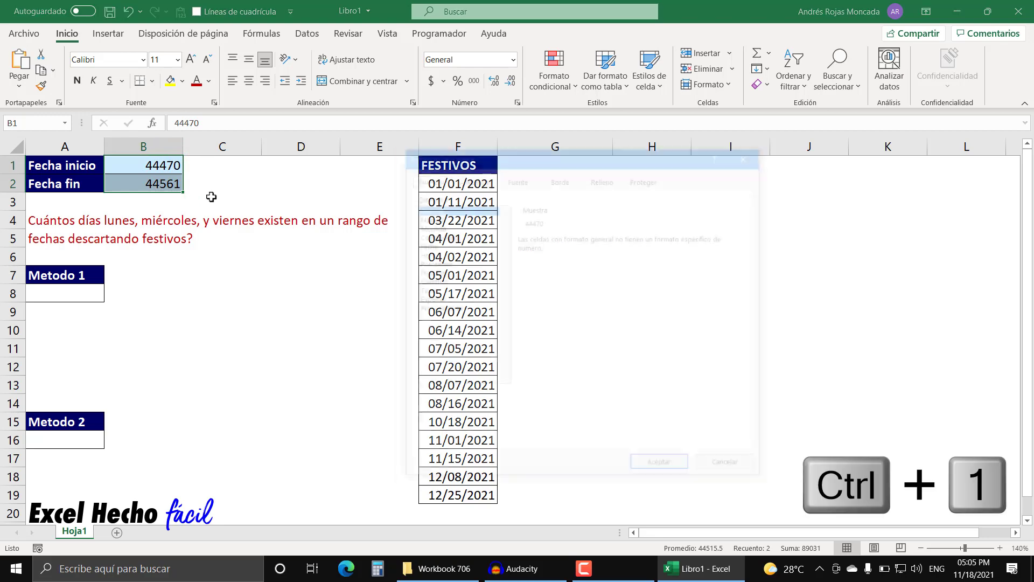
pyautogui.click(420, 245)
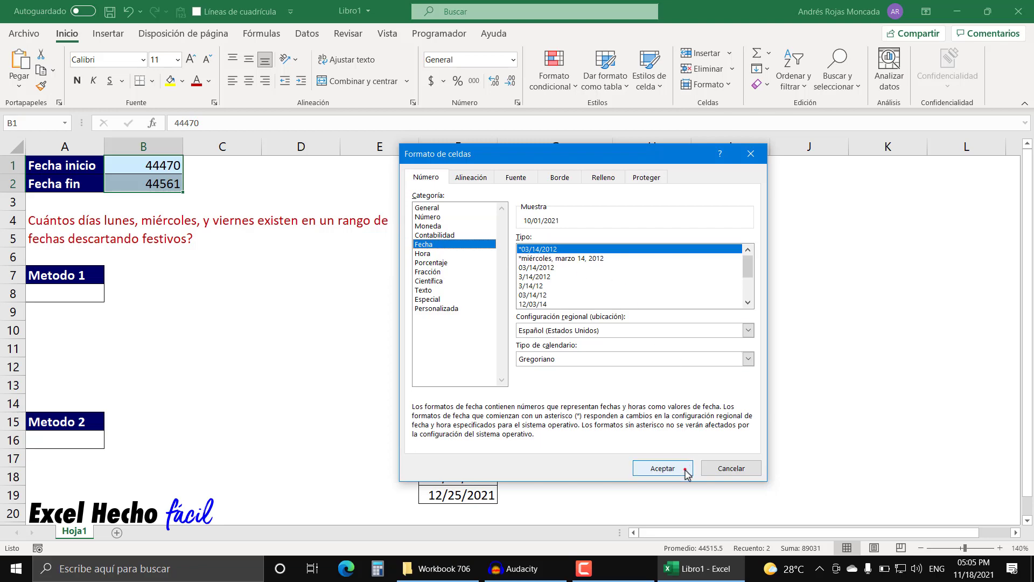
pyautogui.click(662, 468)
# Start the Metodo 1 formula in A8 with =INDIRECTO(.
pyautogui.click(284, 169)
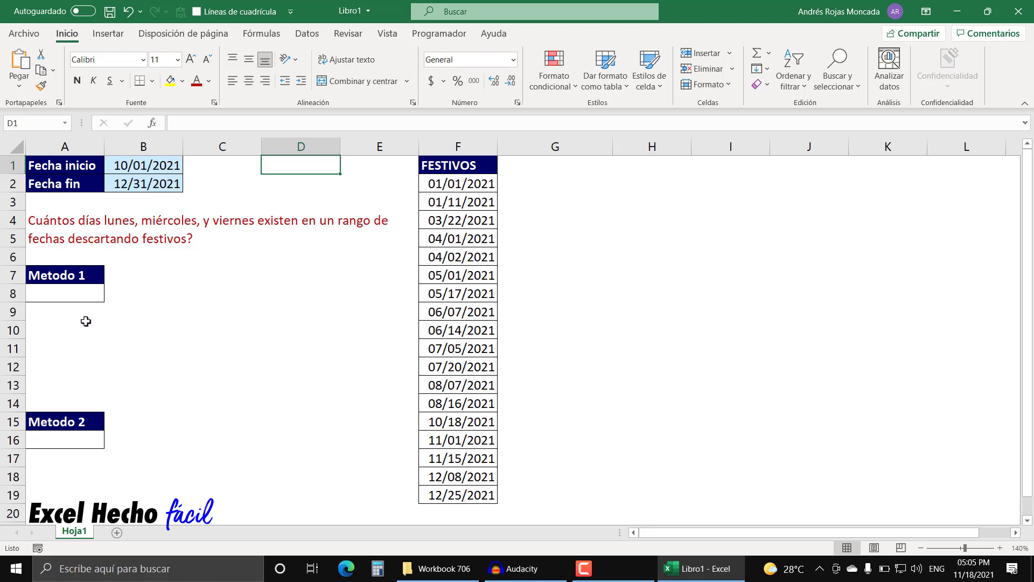
pyautogui.click(67, 293)
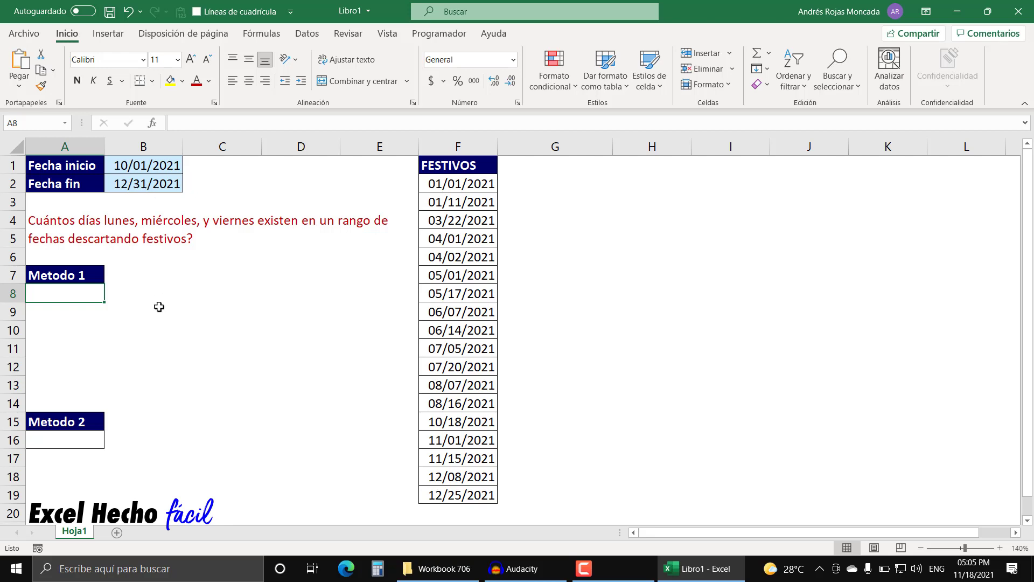
pyautogui.write('=')
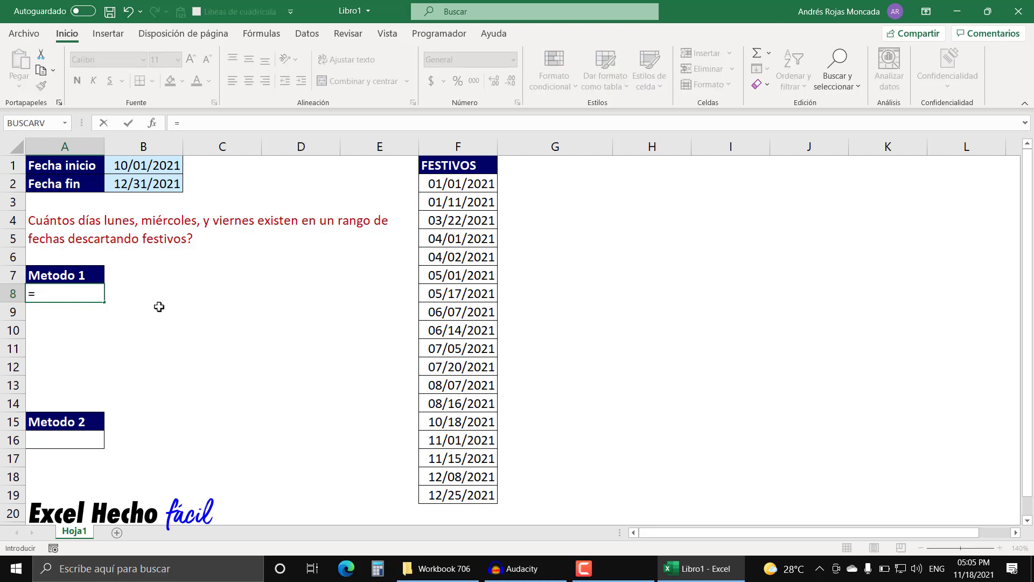
pyautogui.write('indi')
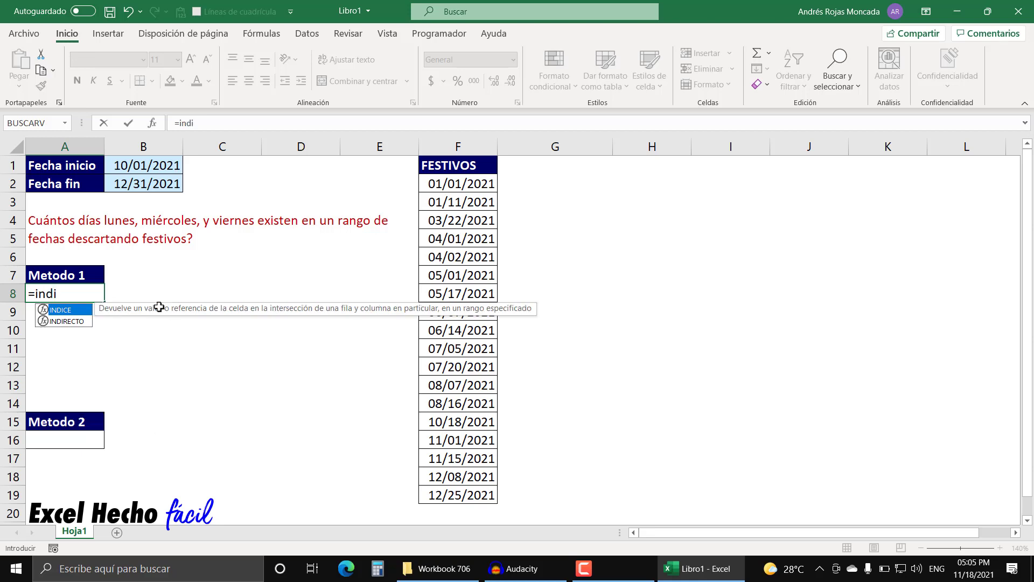
pyautogui.press('Down')
pyautogui.write('recto')
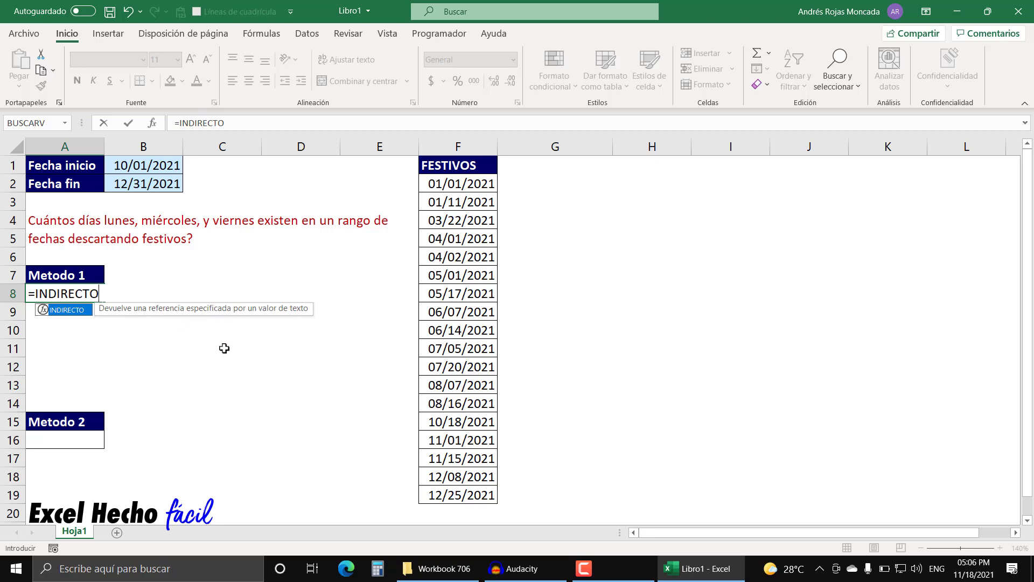
pyautogui.write('(')
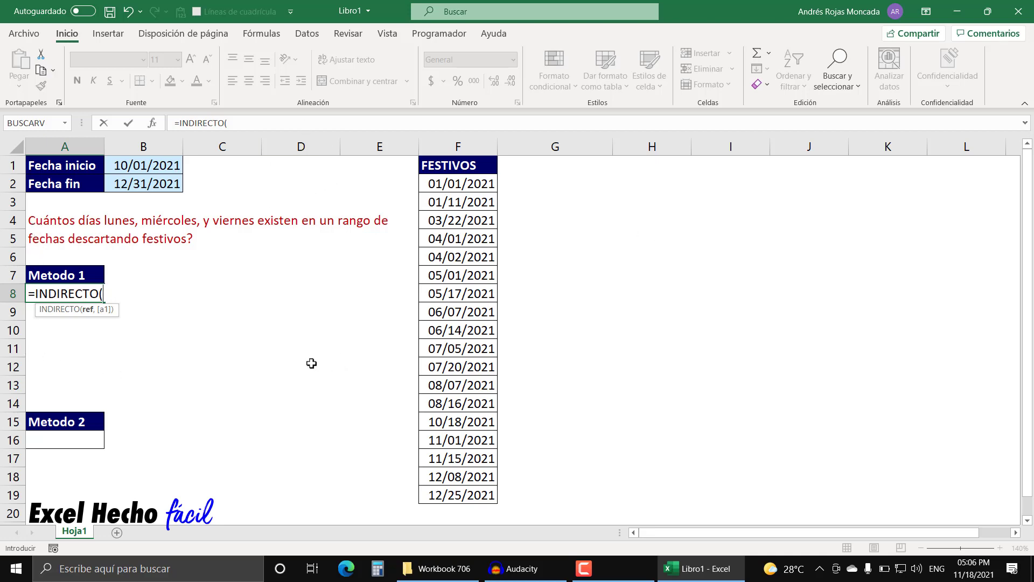
# Build the range argument B1&":"&B2 from the start and end date cells.
pyautogui.click(151, 167)
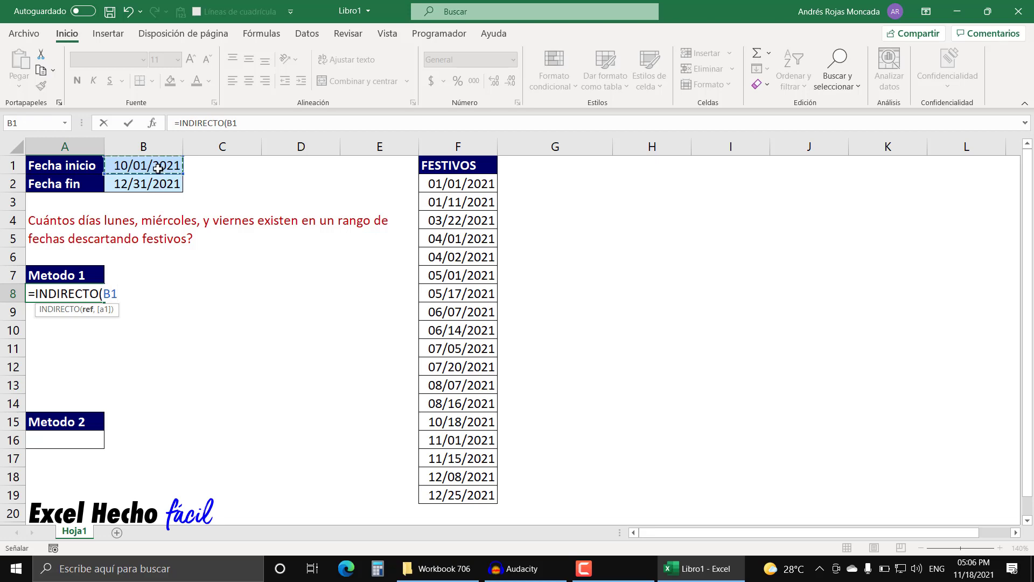
pyautogui.write('&')
pyautogui.write('"')
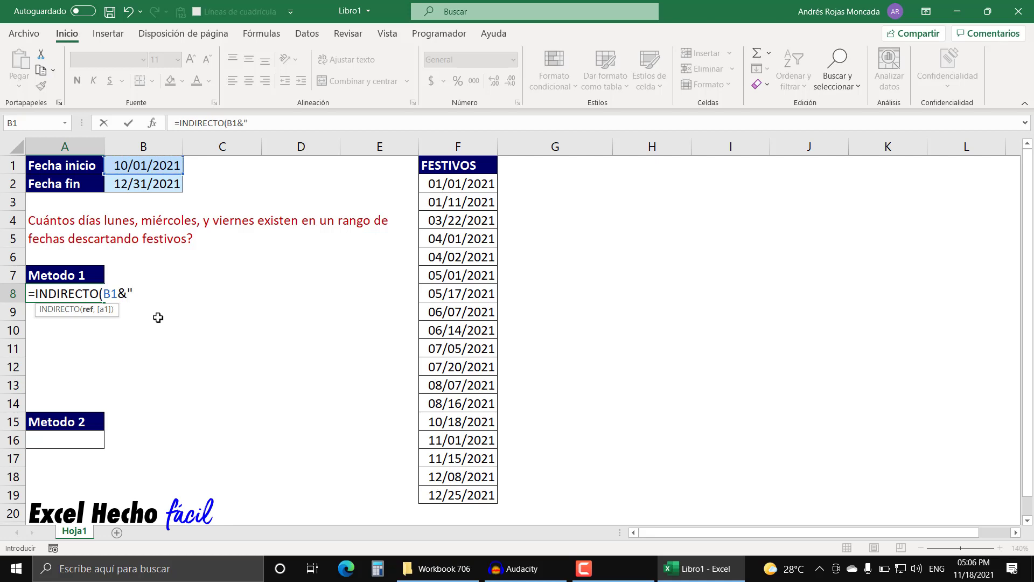
pyautogui.write(':"')
pyautogui.doubleClick(134, 294)
pyautogui.click(148, 294)
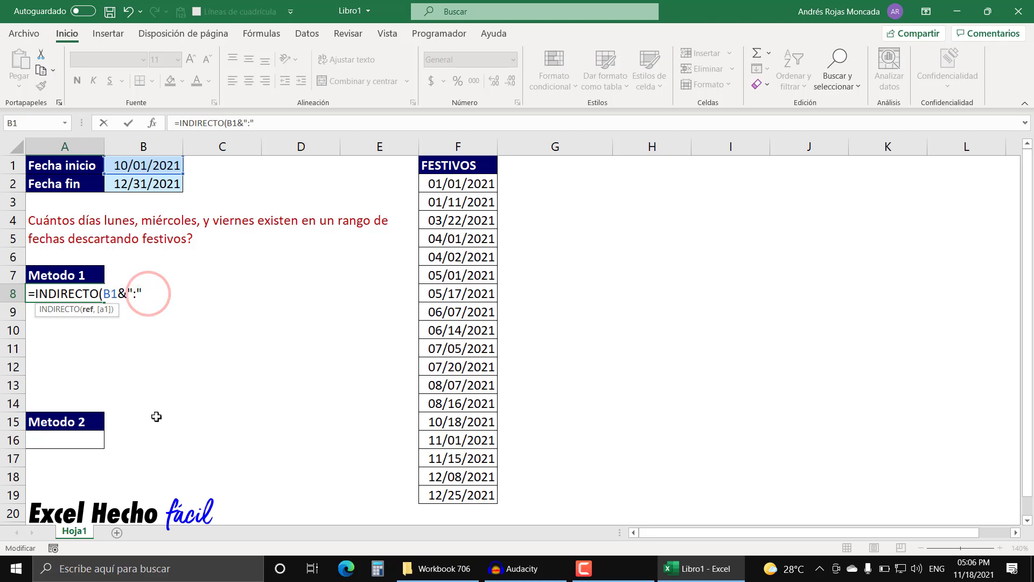
pyautogui.write('&')
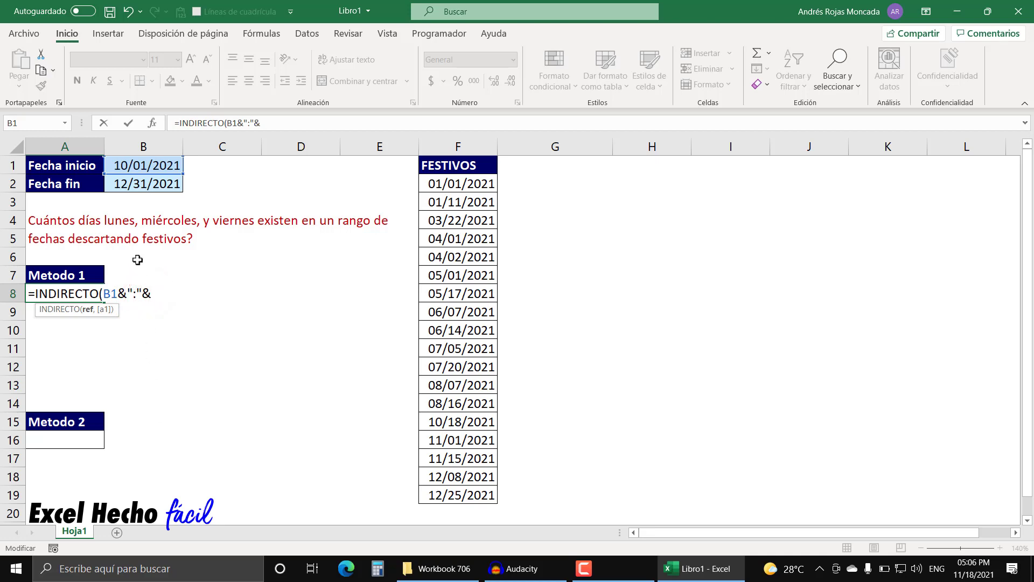
pyautogui.click(130, 184)
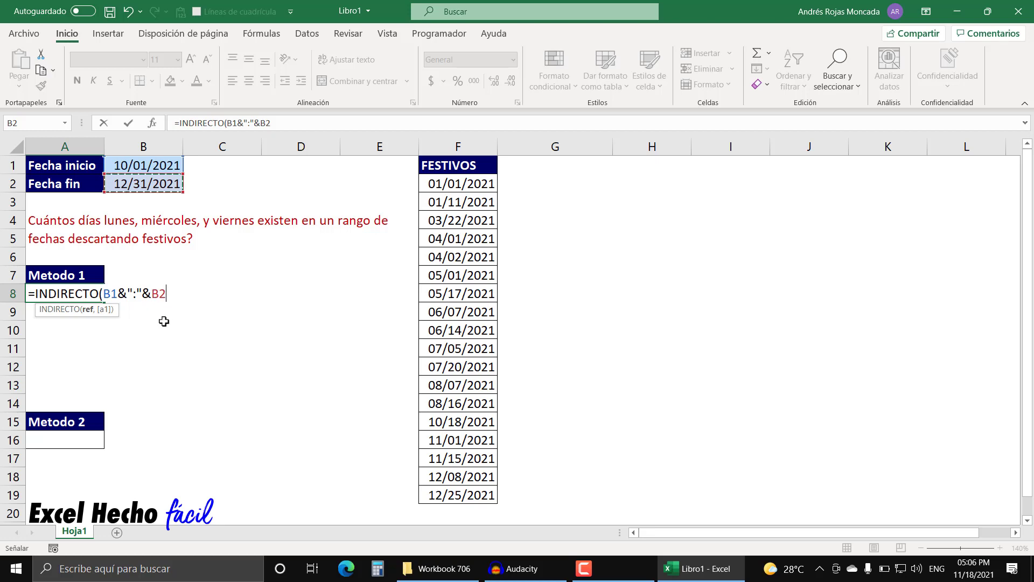
pyautogui.moveTo(103, 294); pyautogui.dragTo(166, 294)
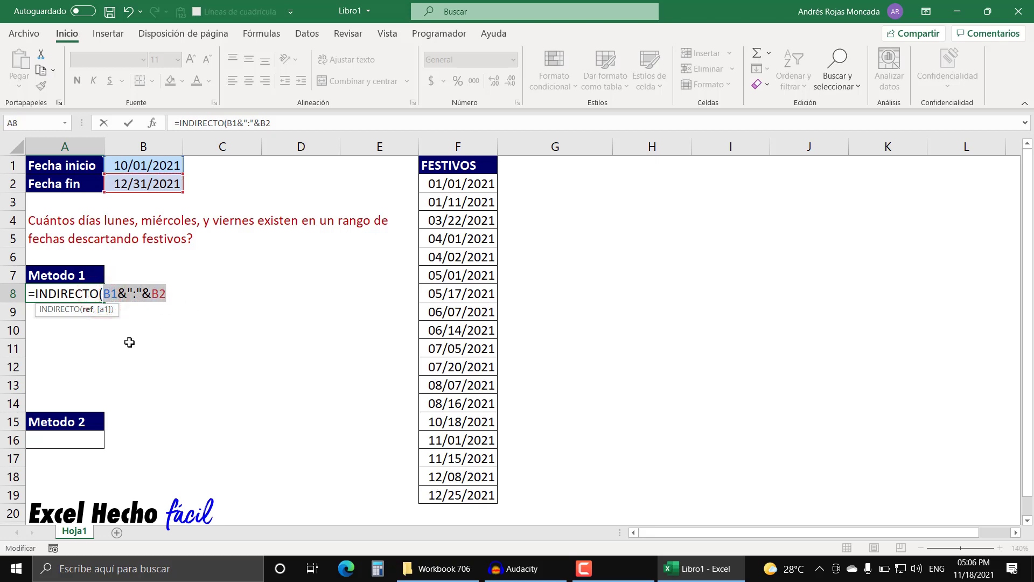
# Preview B1&":"&B2 as 44470:44561, then close A8 as =INDIRECTO(B1&":"&B2) and preview its array.
pyautogui.press('F9')
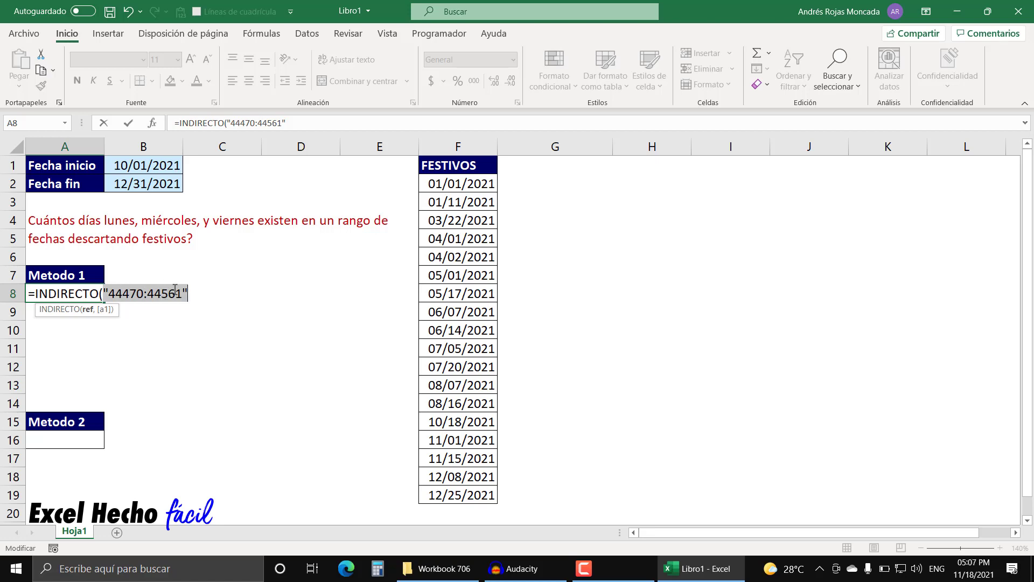
pyautogui.hotkey('ctrl', 'z')
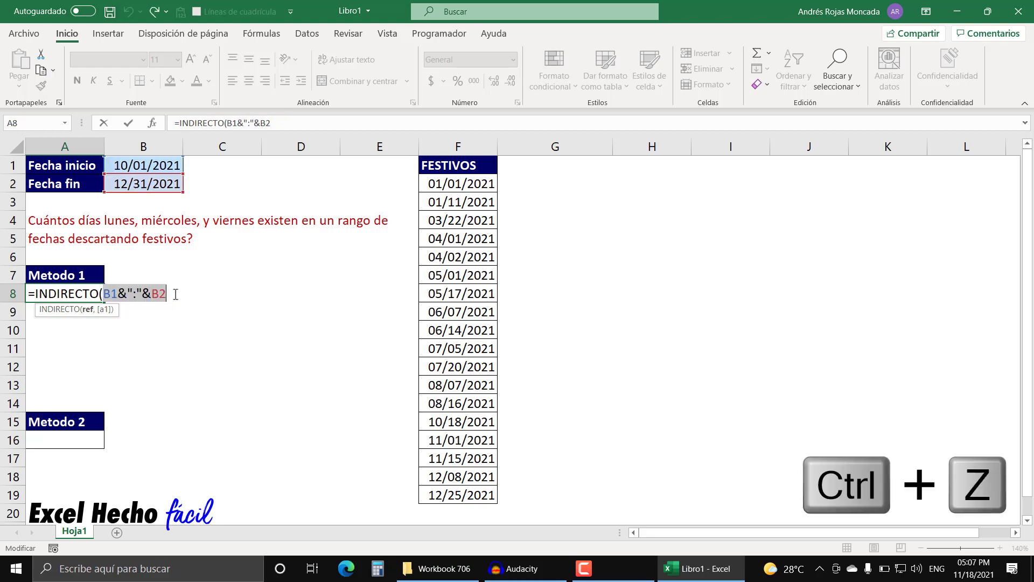
pyautogui.click(176, 295)
pyautogui.write(')')
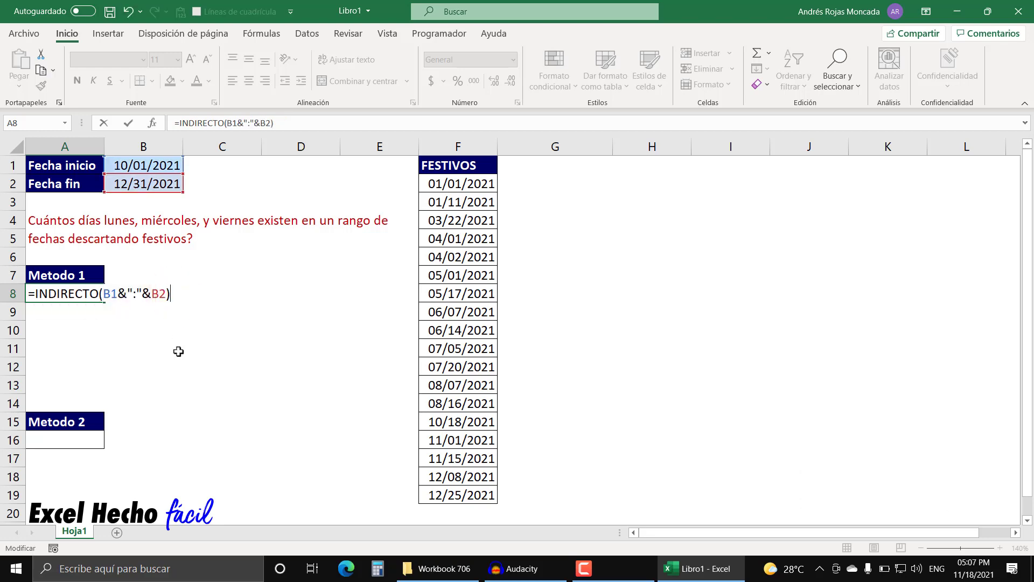
pyautogui.press('F9')
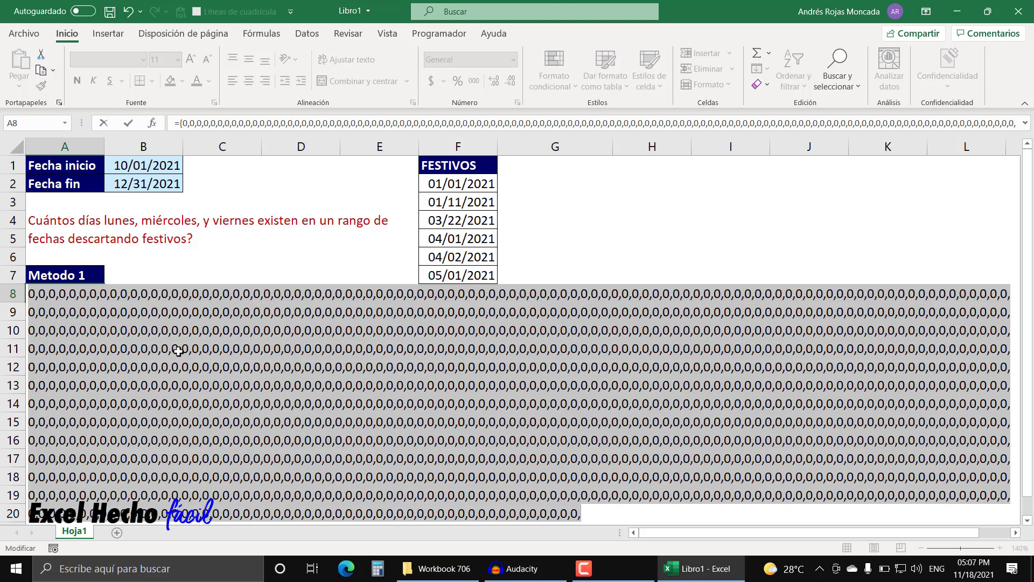
pyautogui.hotkey('ctrl', 'z')
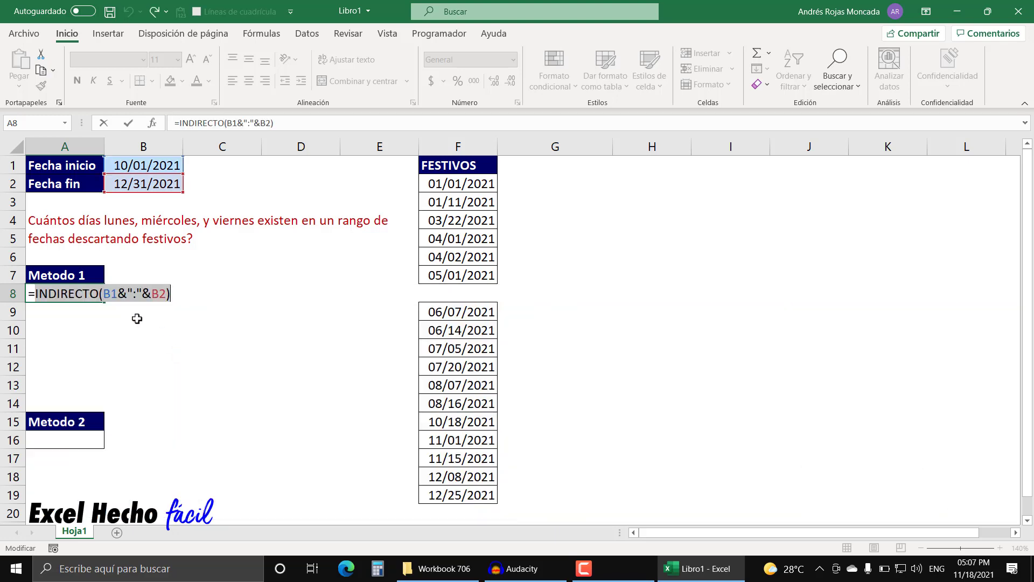
pyautogui.click(34, 293)
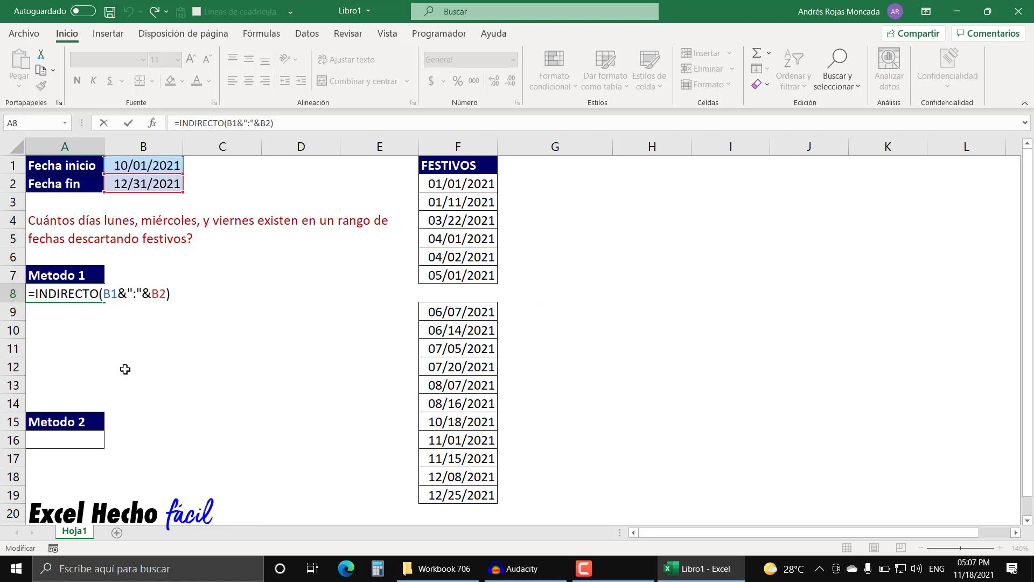
# Make A8 =FILA(INDIRECTO(B1&":"&B2)) and preview the serials 44470–44561.
pyautogui.write('fil')
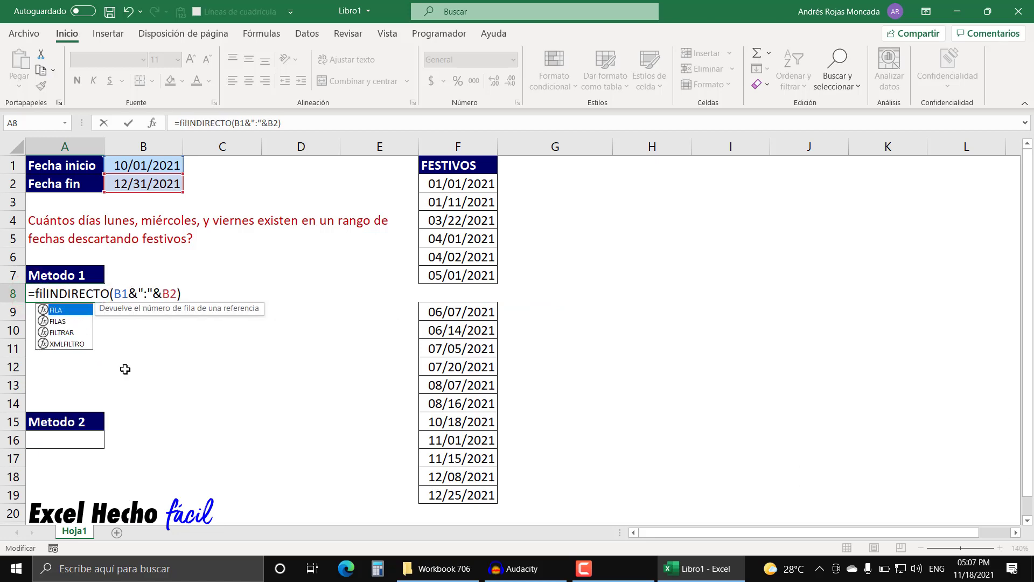
pyautogui.press('Tab')
pyautogui.write(')')
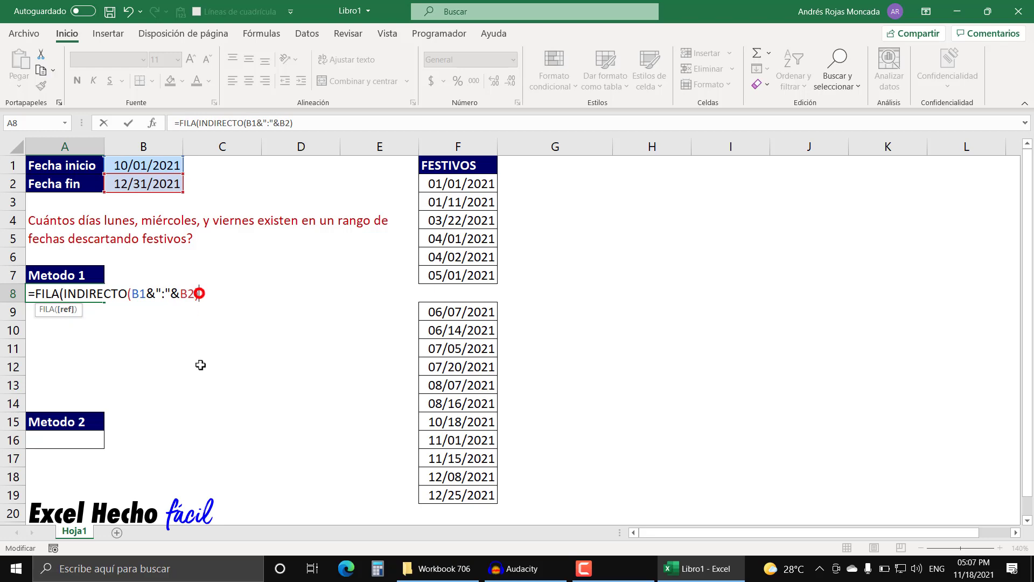
pyautogui.press('F9')
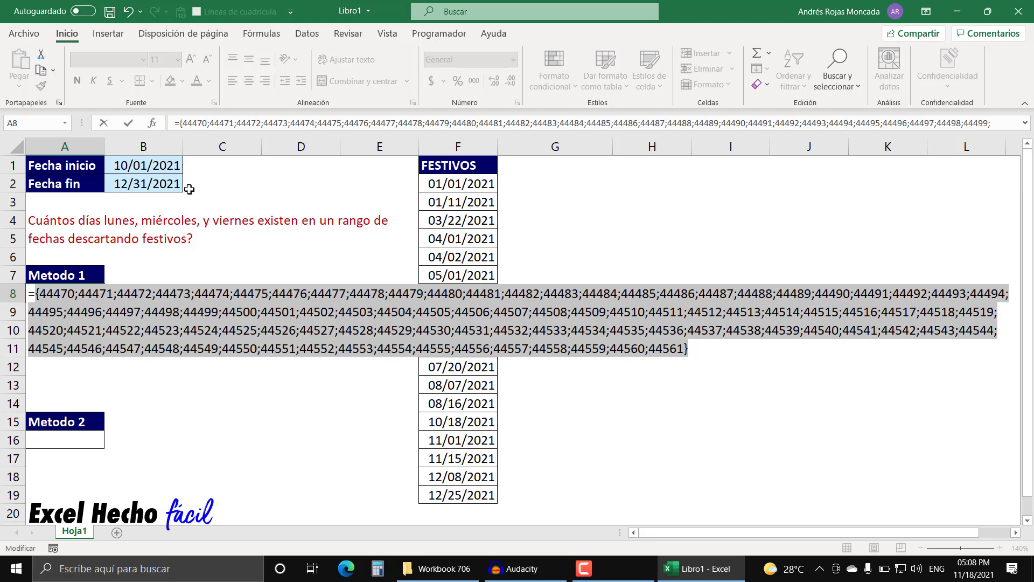
pyautogui.hotkey('ctrl', 'z')
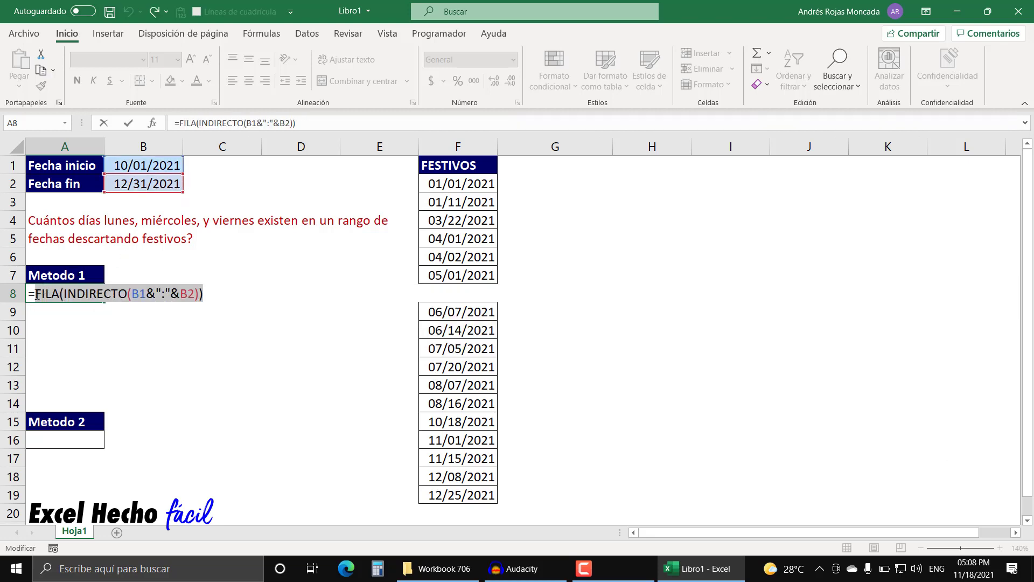
pyautogui.click(34, 293)
# Insert DIASEM in front so A8 reads =DIASEM(FILA(INDIRECTO(B1&":"&B2)).
pyautogui.write('di')
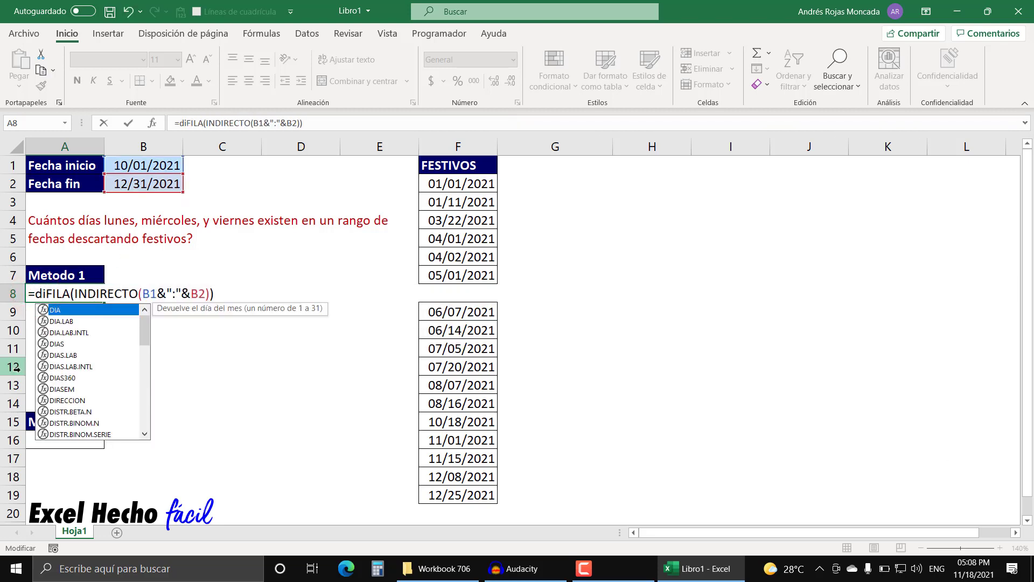
pyautogui.write('ase')
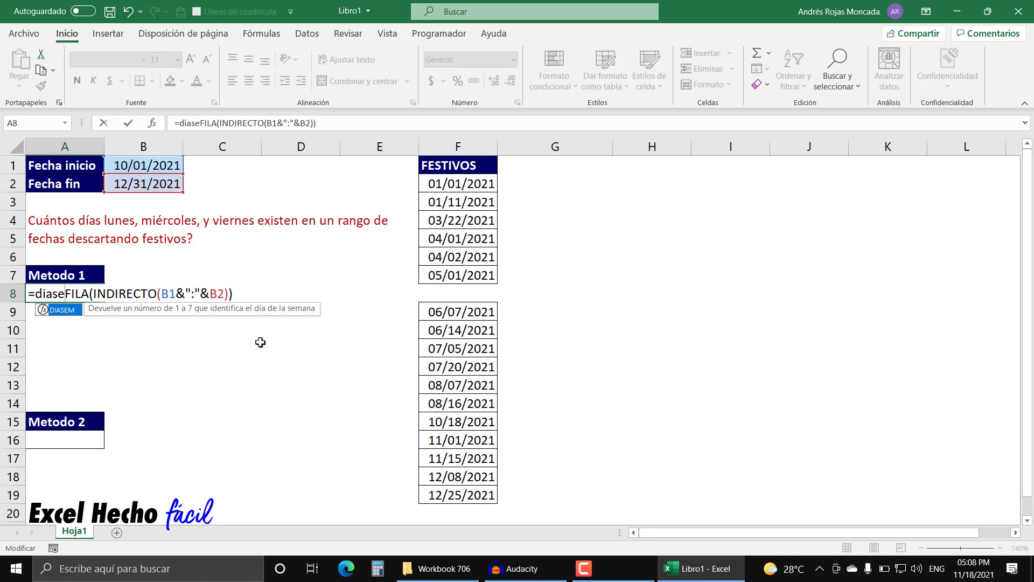
pyautogui.press('Tab')
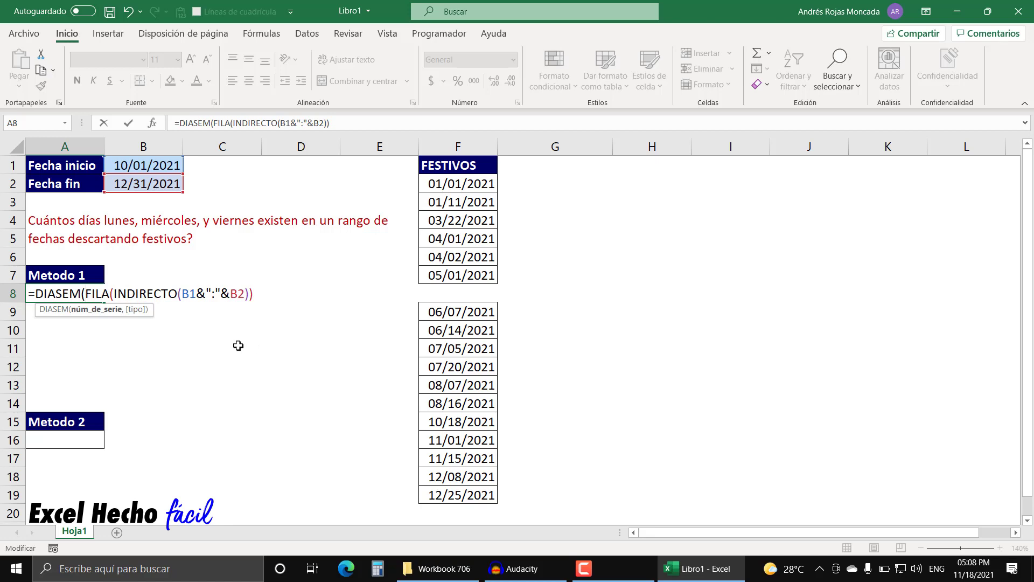
pyautogui.click(90, 311)
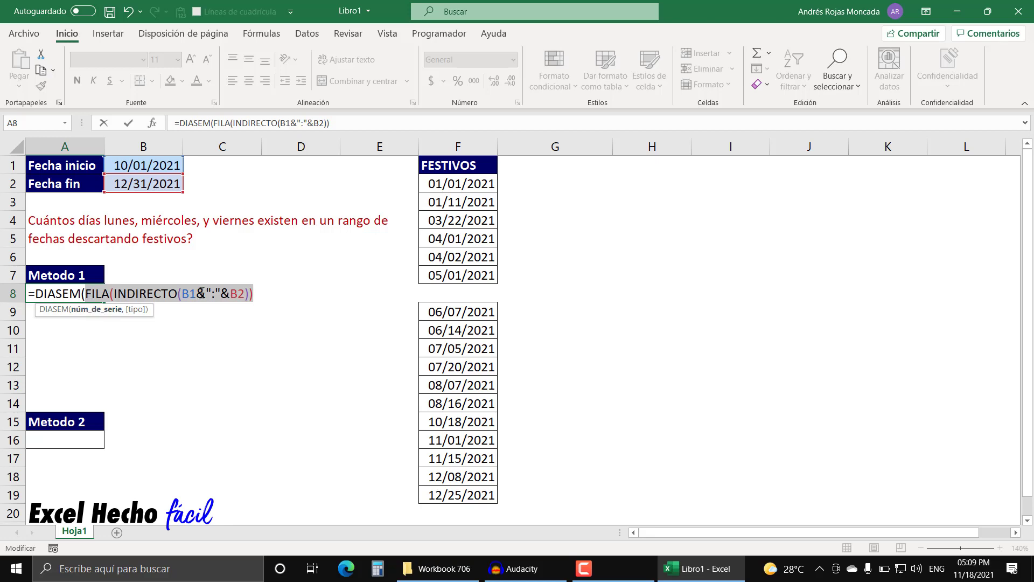
pyautogui.click(254, 295)
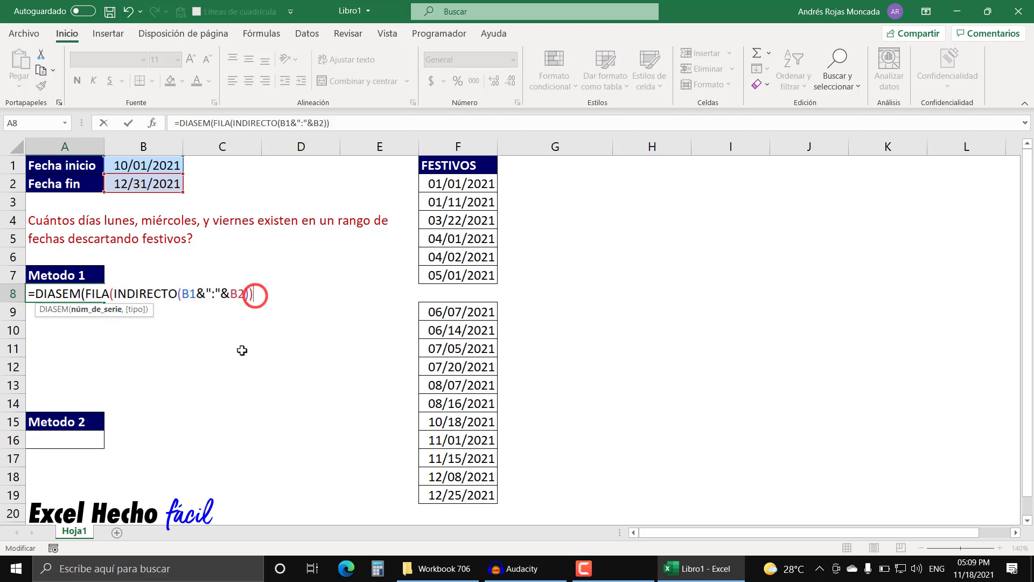
# Give DIASEM the type argument 2, numbering Monday as 1 through Sunday as 7.
pyautogui.write(',')
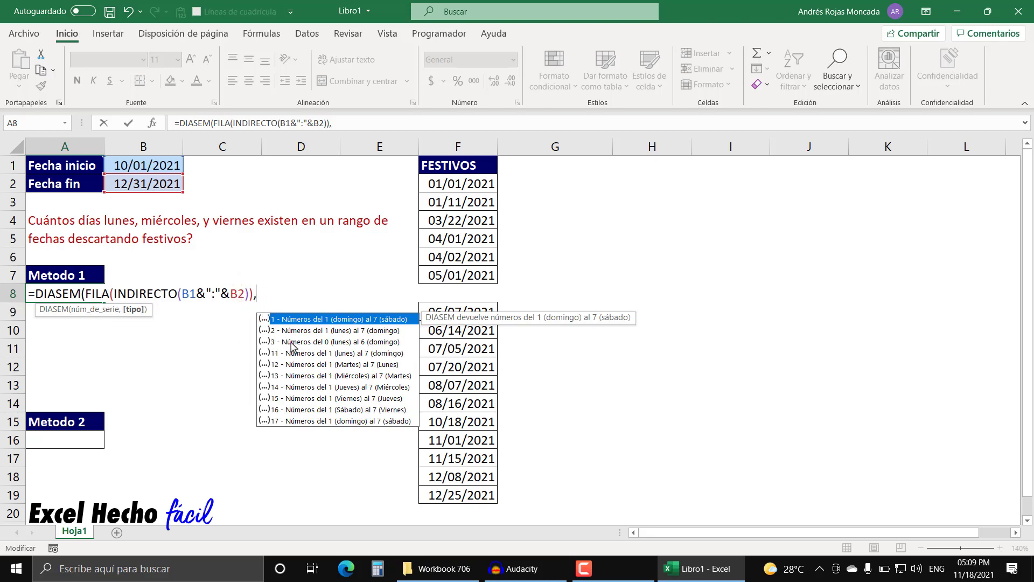
pyautogui.click(300, 330)
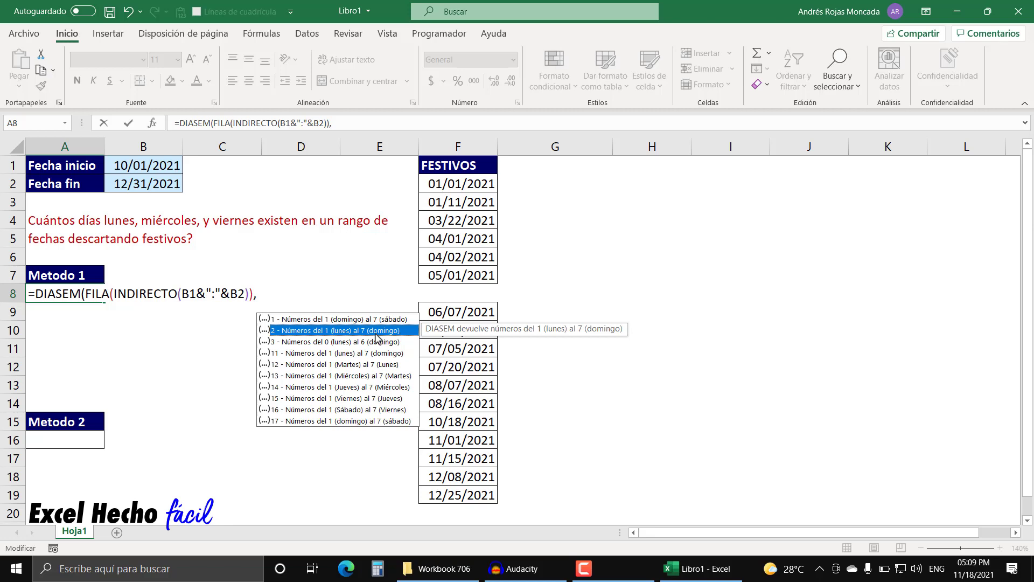
pyautogui.doubleClick(376, 334)
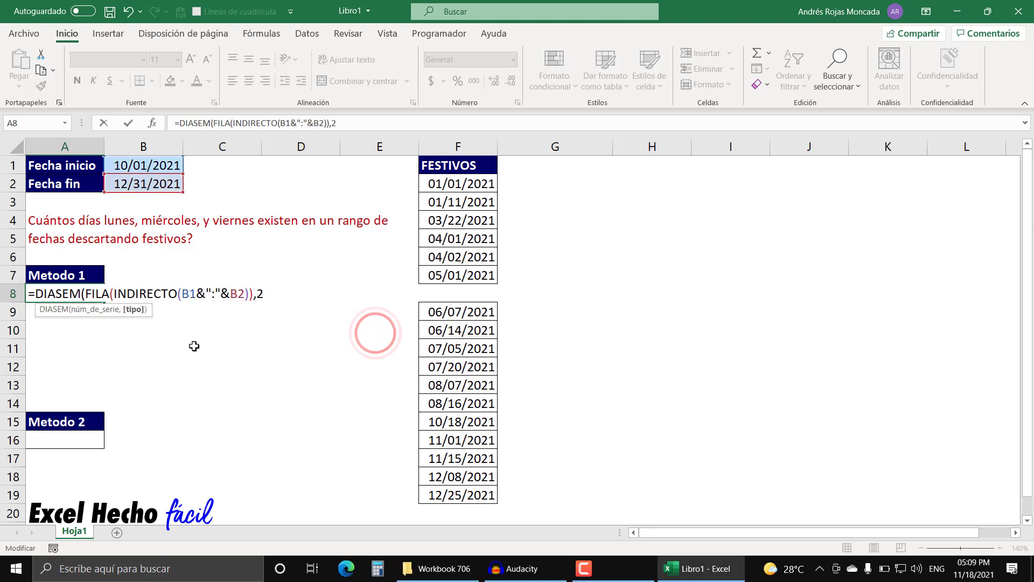
# Close the formula, preview the weekday array {5;6;7;1;…}, and cross-check October–December 2021 on the calendar.
pyautogui.write(')')
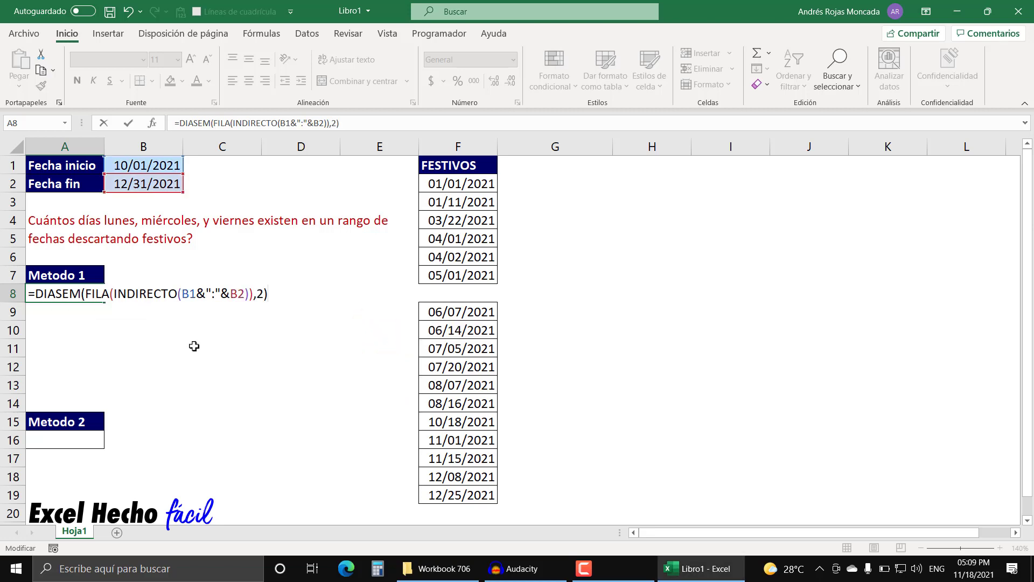
pyautogui.press('F9')
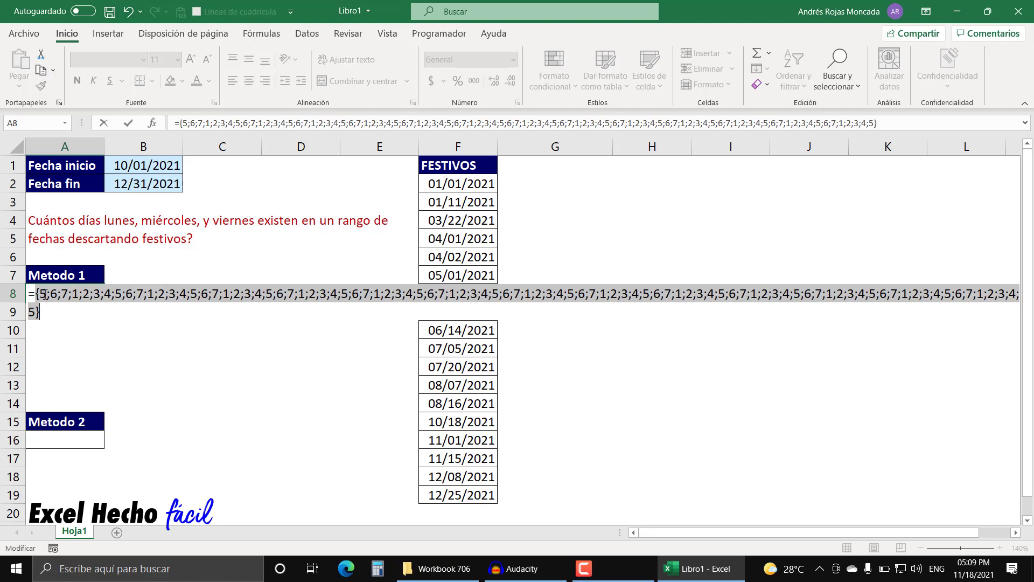
pyautogui.click(974, 572)
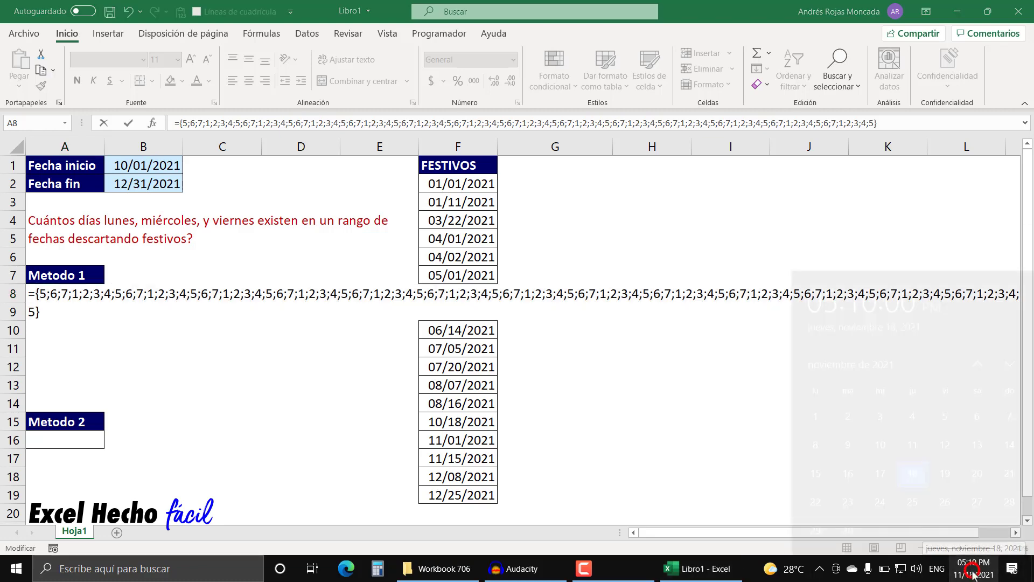
pyautogui.click(975, 313)
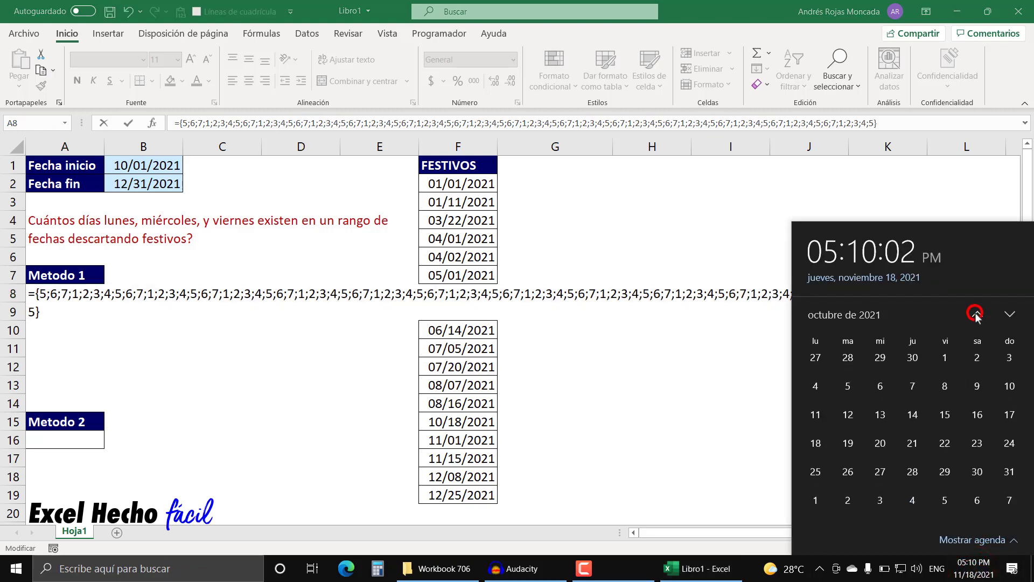
pyautogui.click(975, 313)
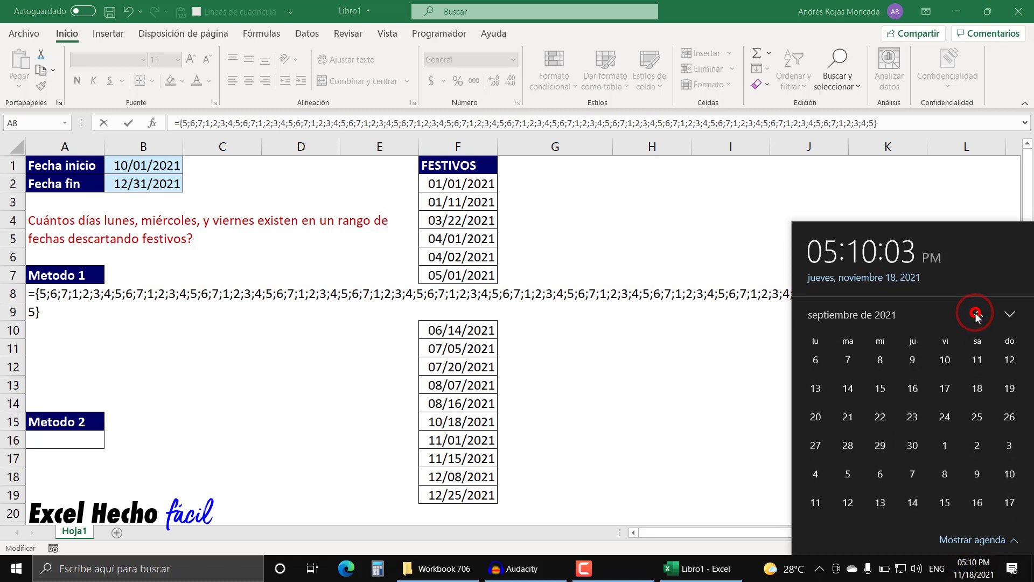
pyautogui.click(1009, 314)
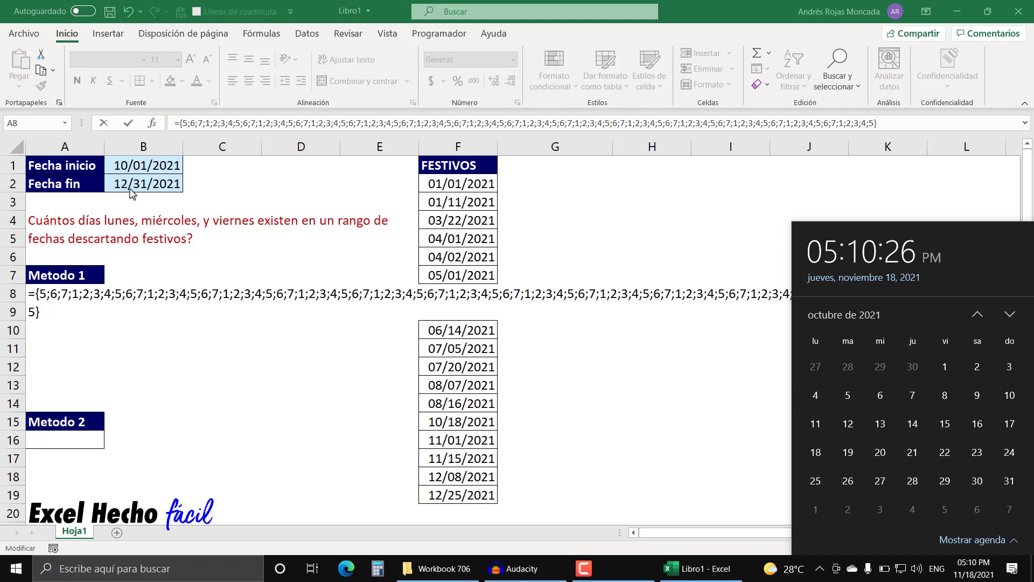
pyautogui.click(1010, 314)
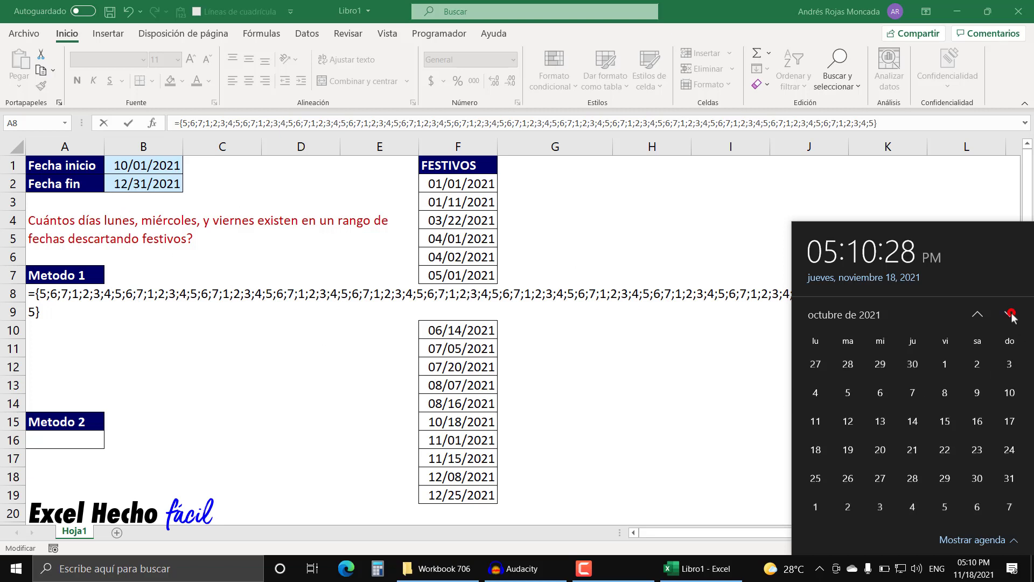
pyautogui.click(1010, 313)
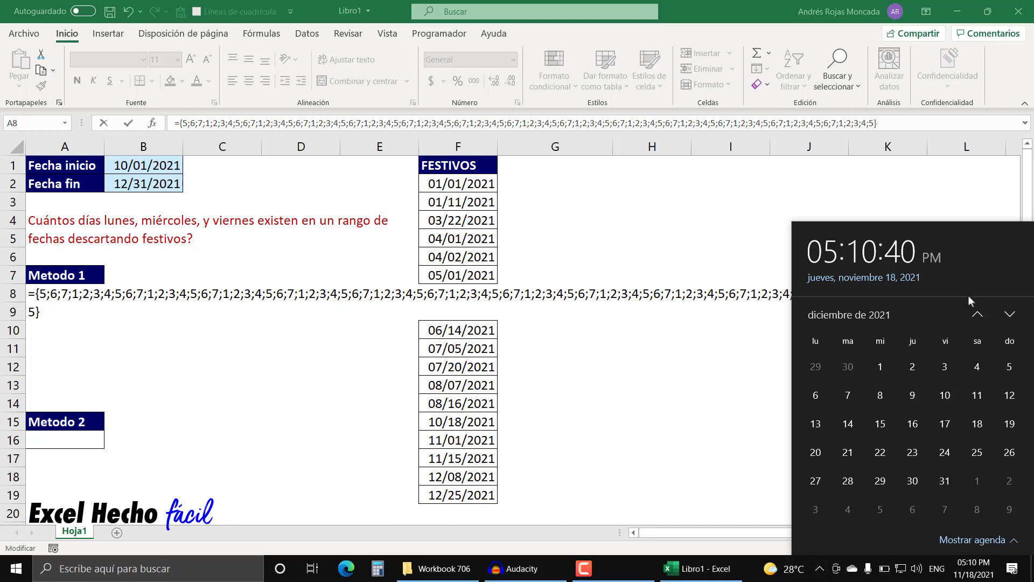
pyautogui.press('Escape')
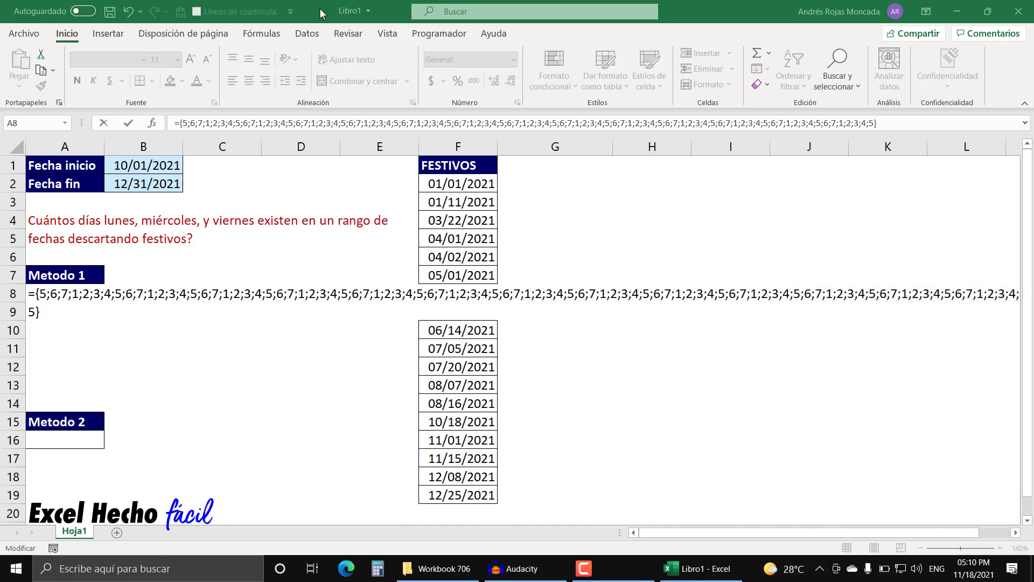
# Rewrite A8 as the Monday test =(DIASEM(FILA(INDIRECTO(B1&":"&B2)),2)=1) and preview its VERDADERO/FALSO values.
pyautogui.hotkey('ctrl', 'shift', 'Home')
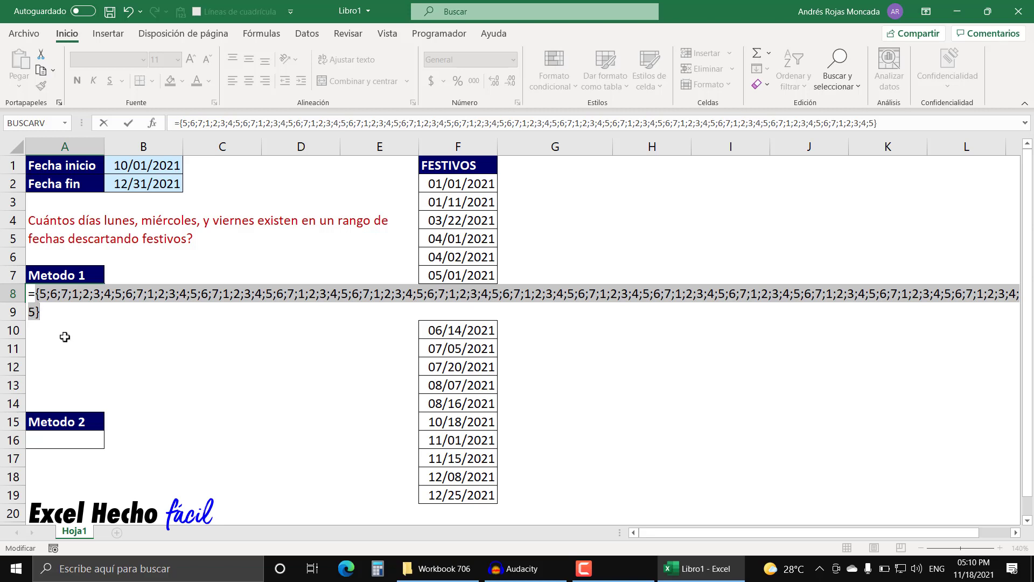
pyautogui.hotkey('ctrl', 'z')
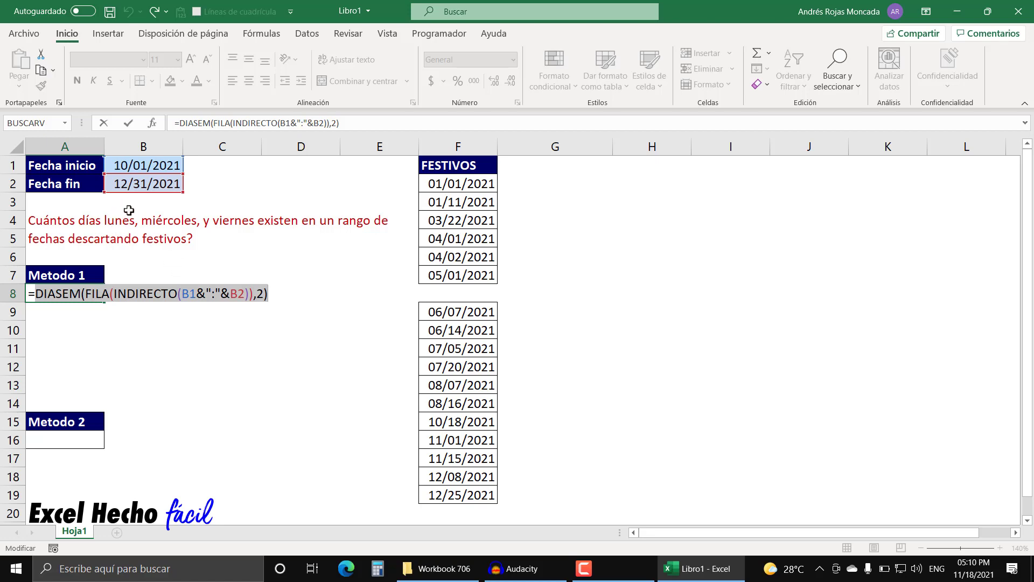
pyautogui.click(35, 294)
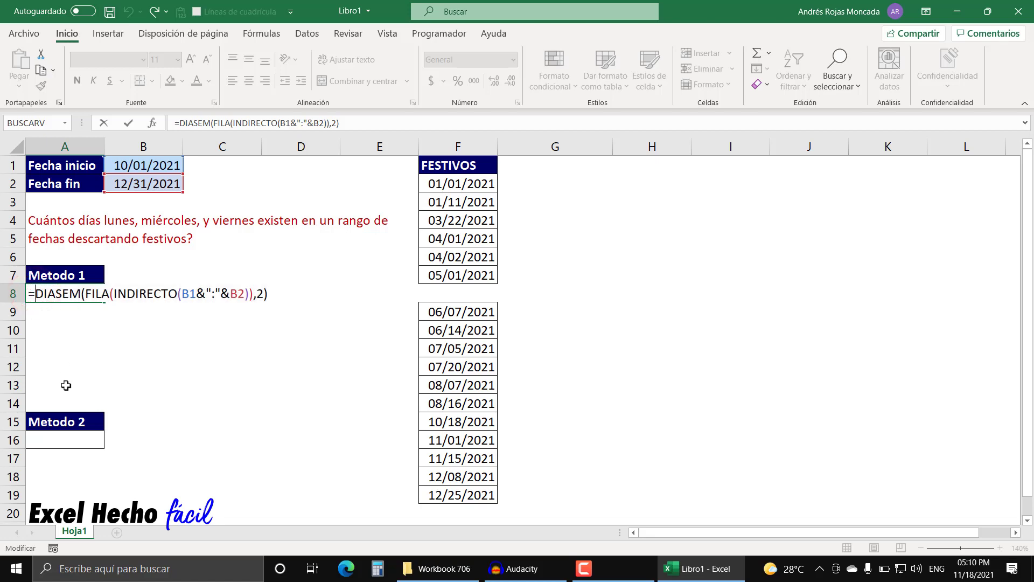
pyautogui.write('(')
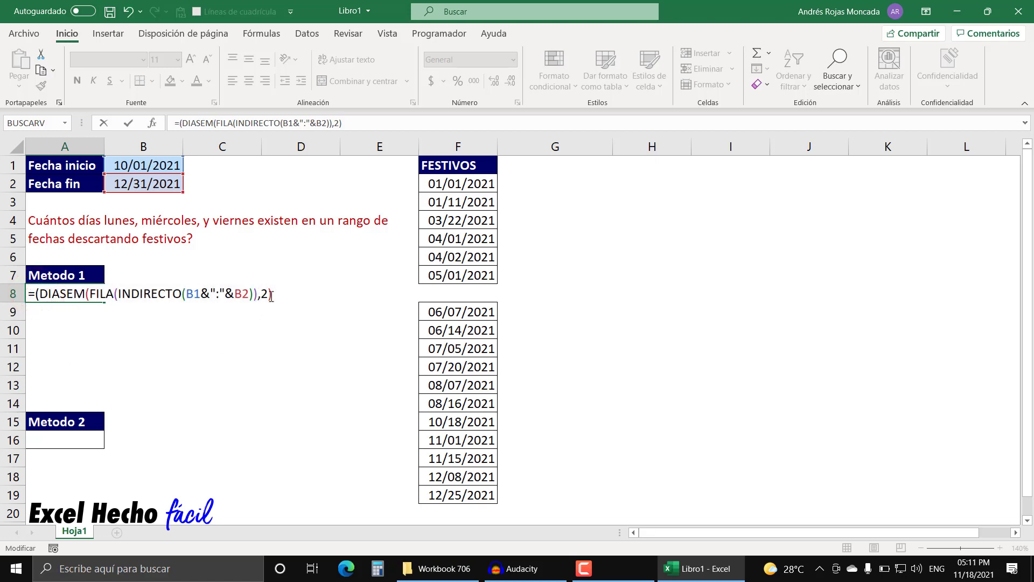
pyautogui.click(272, 294)
pyautogui.write('+')
pyautogui.press('BackSpace')
pyautogui.write('=1')
pyautogui.write(')')
pyautogui.press('F9')
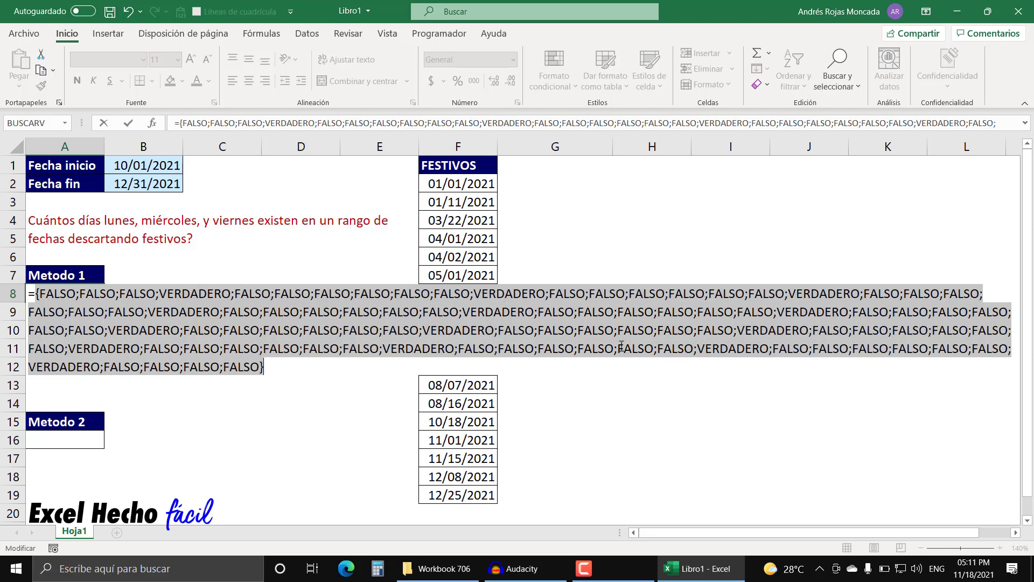
pyautogui.hotkey('ctrl', 'z')
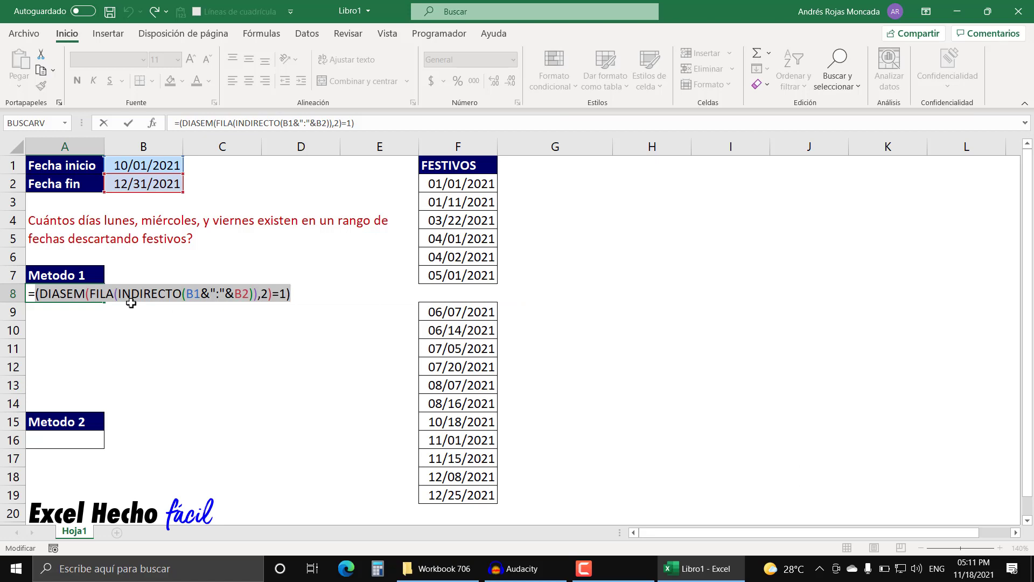
# Append a copied Wednesday test (=3) to the Monday test and preview its VERDADERO/FALSO values.
pyautogui.hotkey('ctrl', 'c')
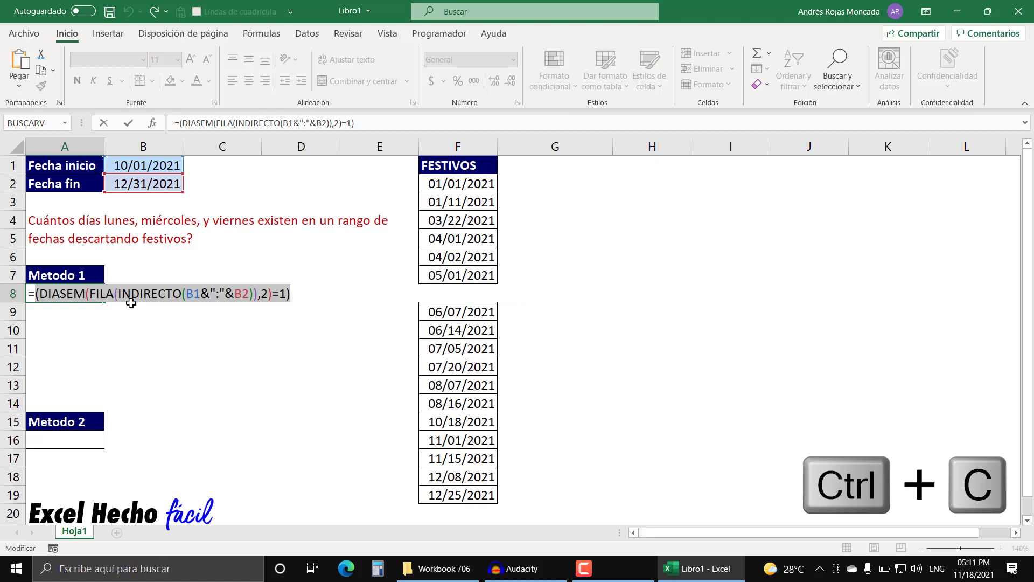
pyautogui.click(292, 294)
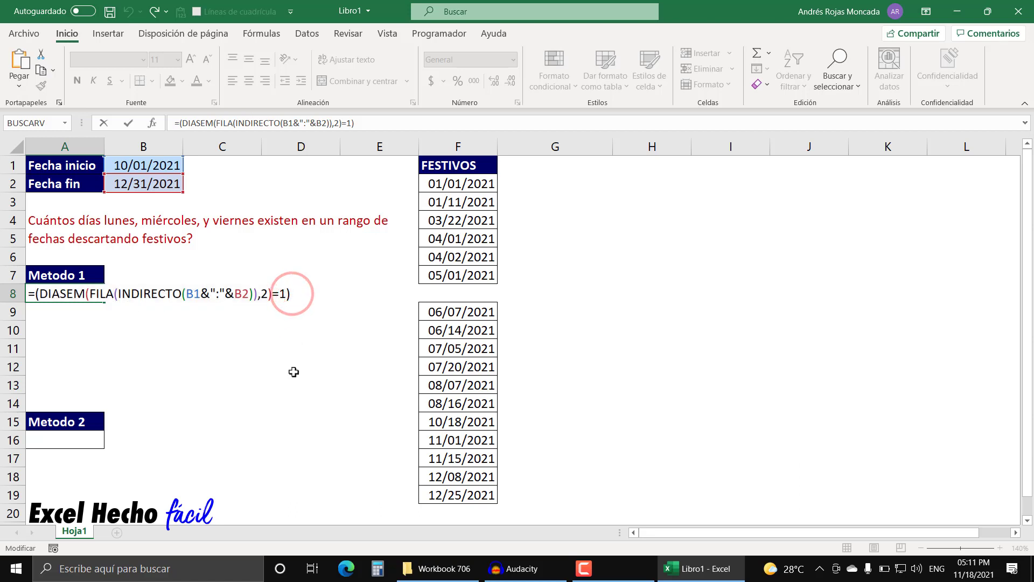
pyautogui.write('+')
pyautogui.hotkey('ctrl', 'v')
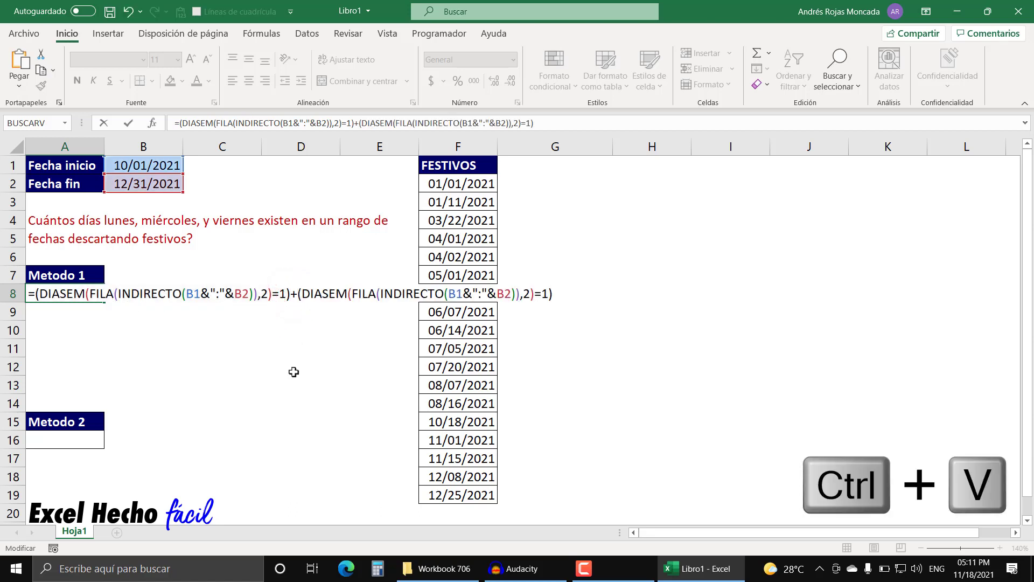
pyautogui.doubleClick(546, 295)
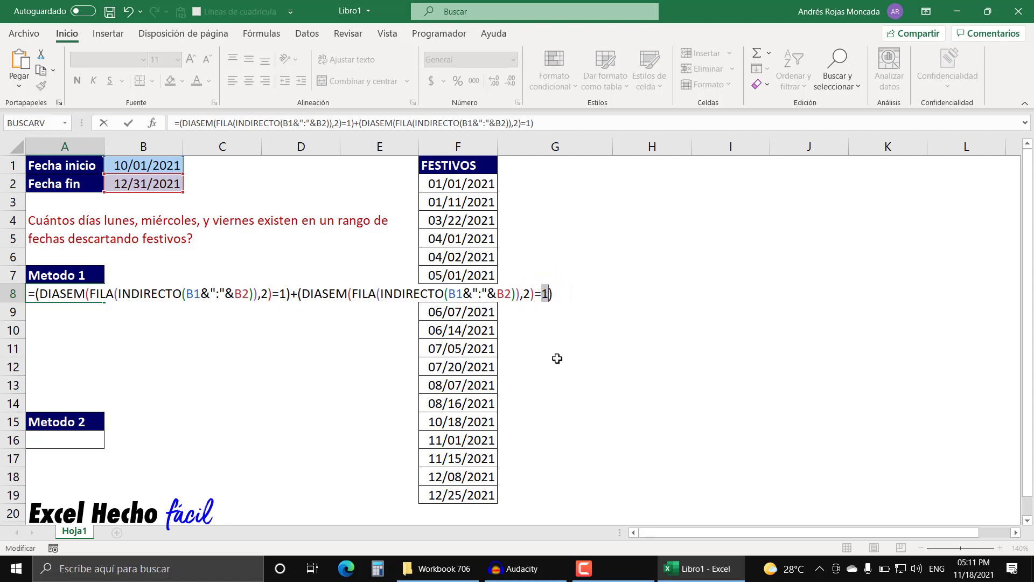
pyautogui.write('3')
pyautogui.moveTo(561, 293); pyautogui.dragTo(298, 294)
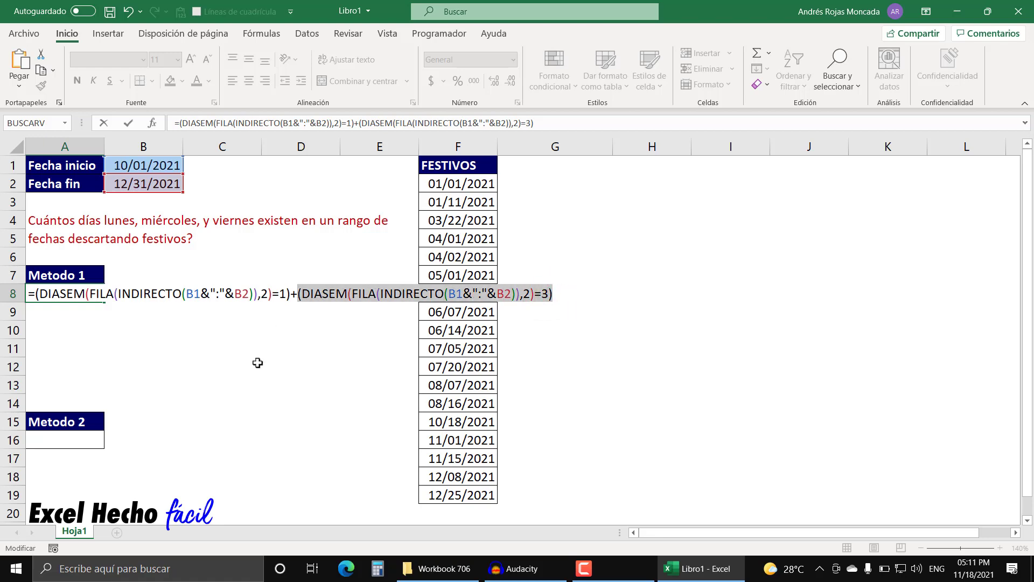
pyautogui.press('F9')
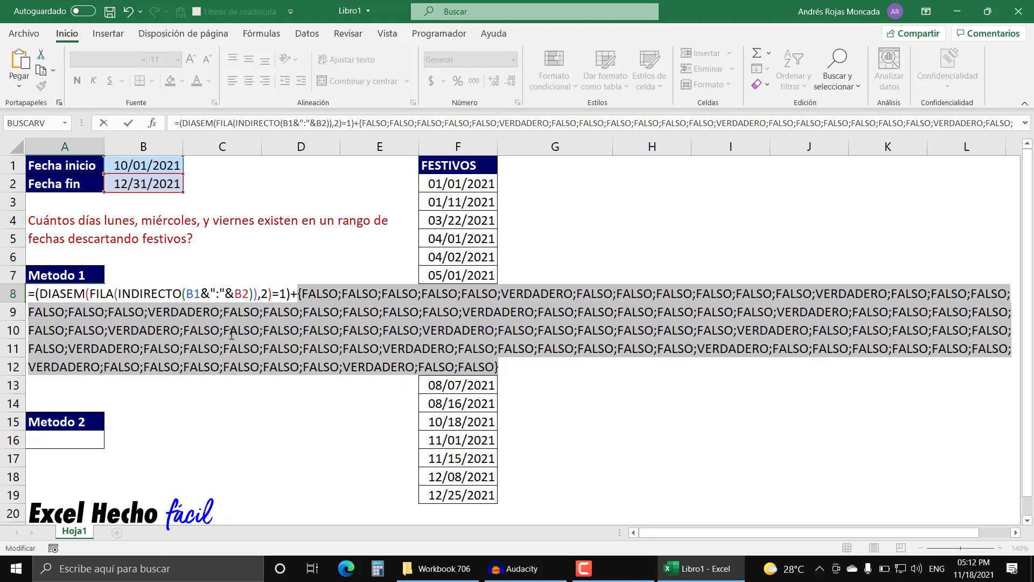
pyautogui.hotkey('ctrl', 'z')
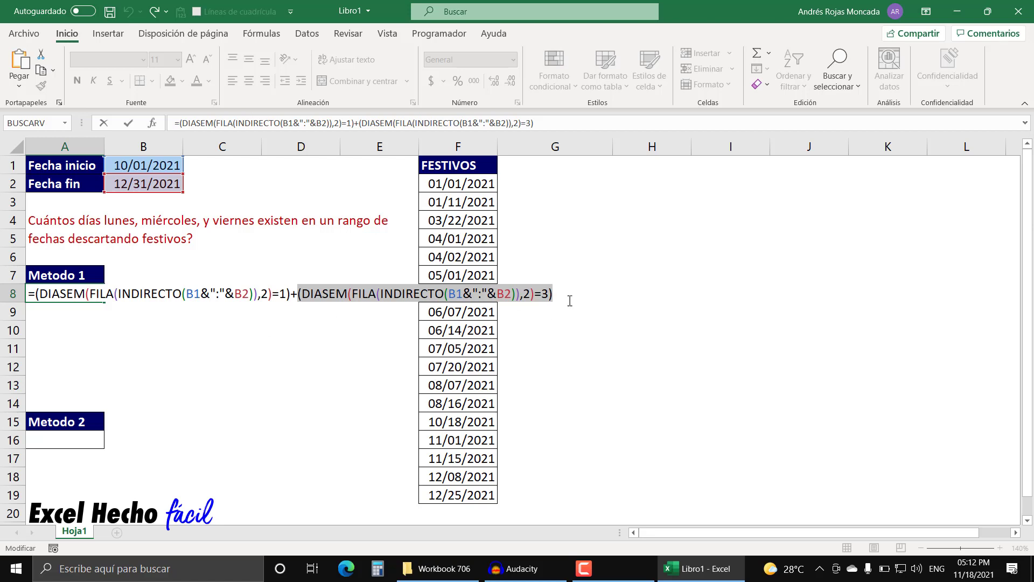
# Evaluate the whole A8 formula to confirm it gives a 0/1 array, then restore it.
pyautogui.moveTo(560, 295); pyautogui.dragTo(35, 294)
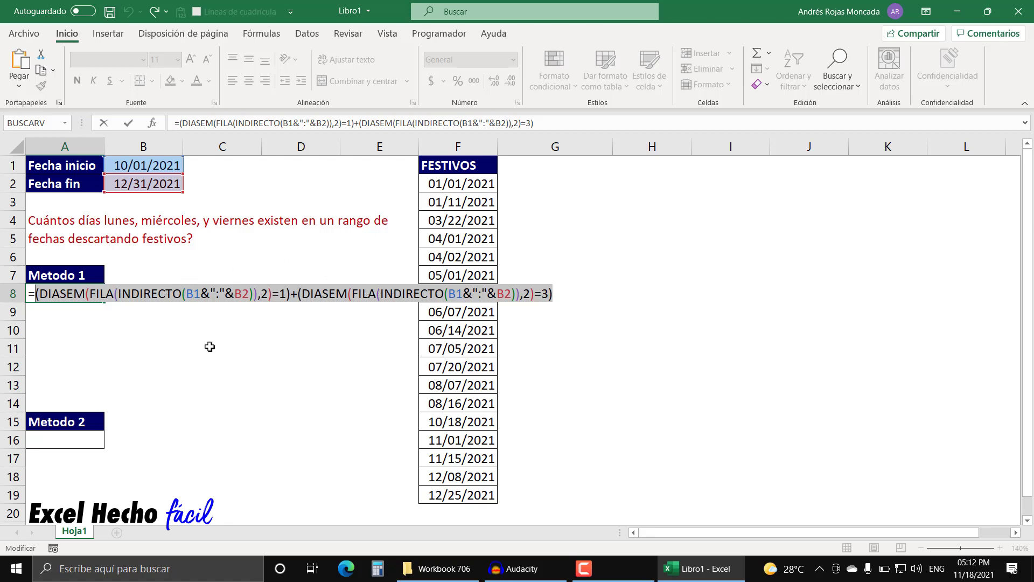
pyautogui.press('F9')
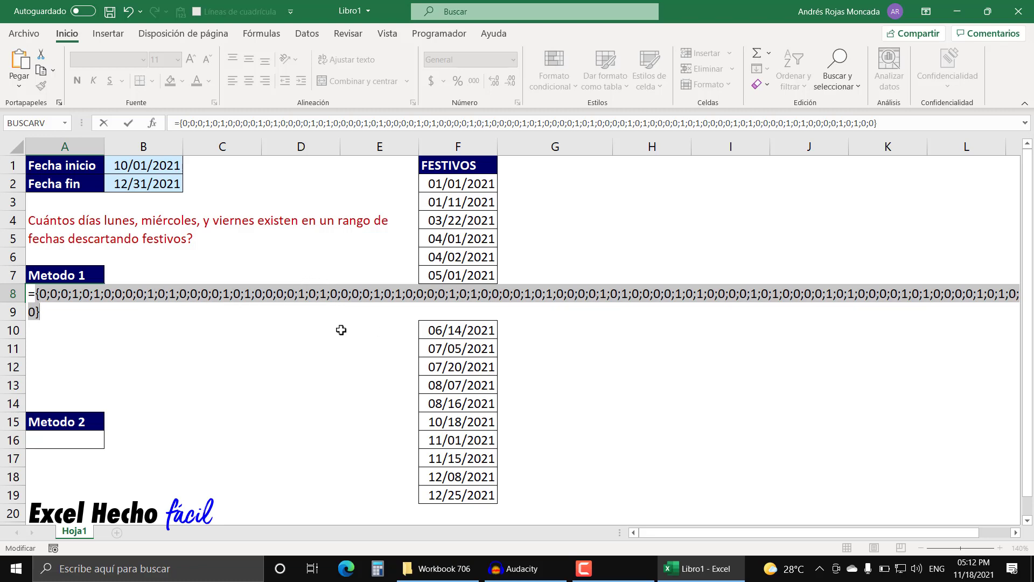
pyautogui.hotkey('ctrl', 'z')
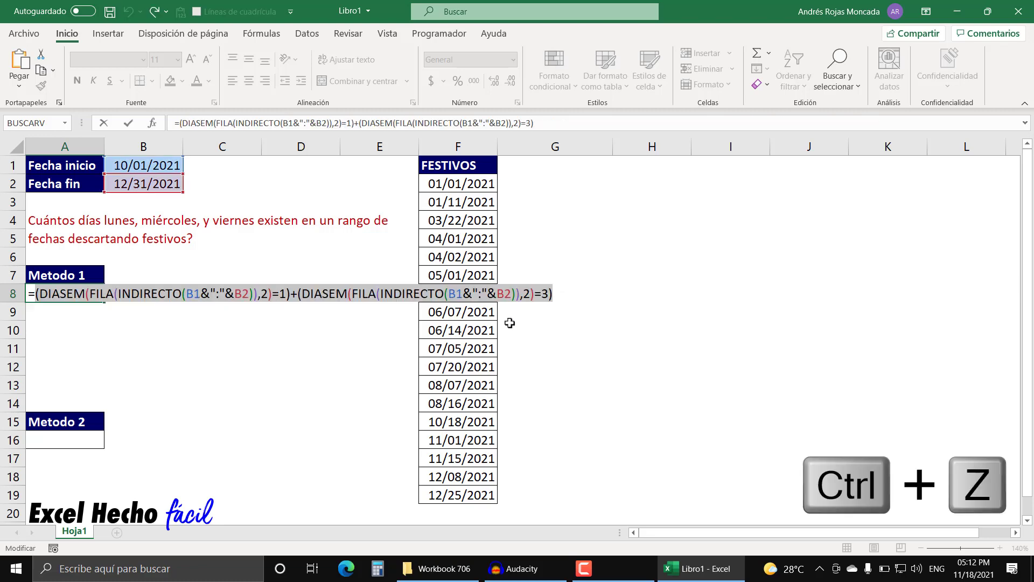
pyautogui.click(557, 293)
# Add a Friday test (=5) as a third DIASEM term and preview the 0/1 array.
pyautogui.write('+')
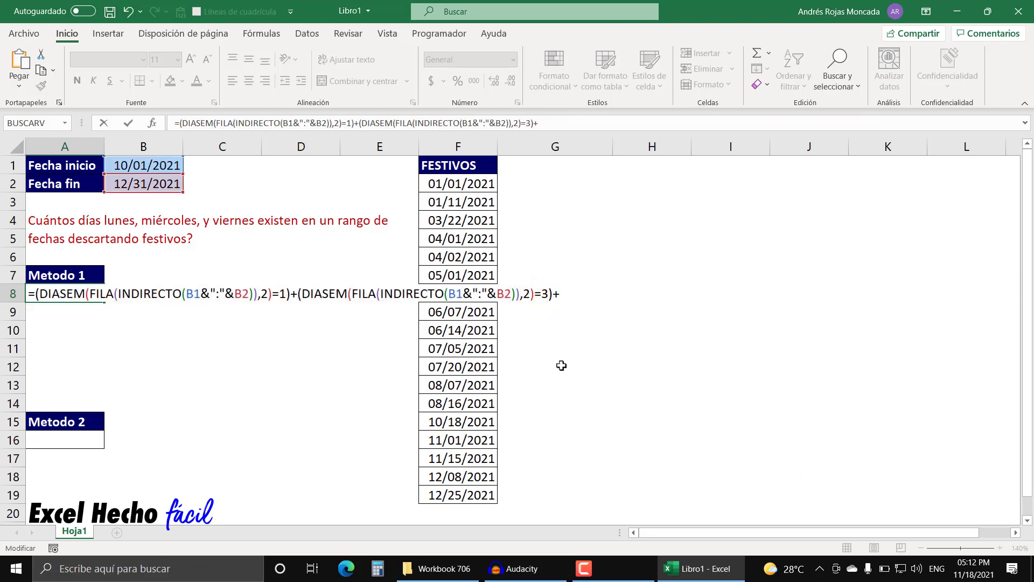
pyautogui.hotkey('ctrl', 'v')
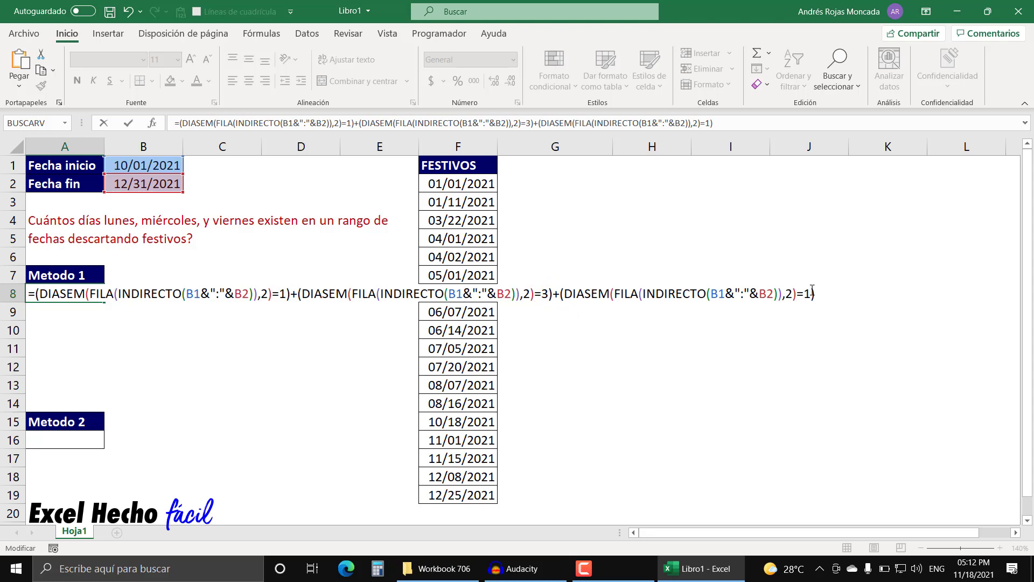
pyautogui.doubleClick(807, 294)
pyautogui.write('5')
pyautogui.moveTo(819, 293); pyautogui.dragTo(24, 293)
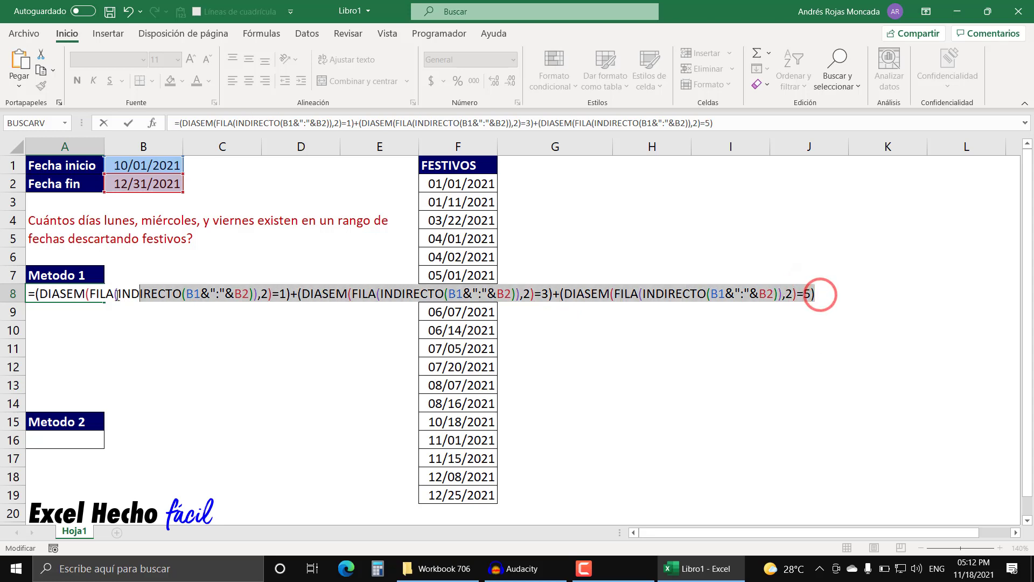
pyautogui.press('F9')
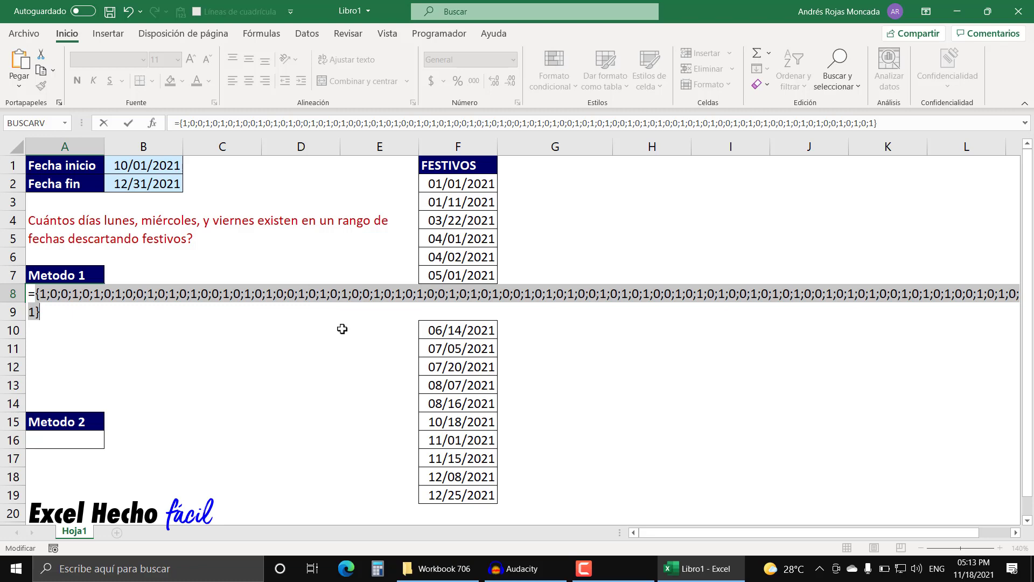
pyautogui.hotkey('ctrl', 'z')
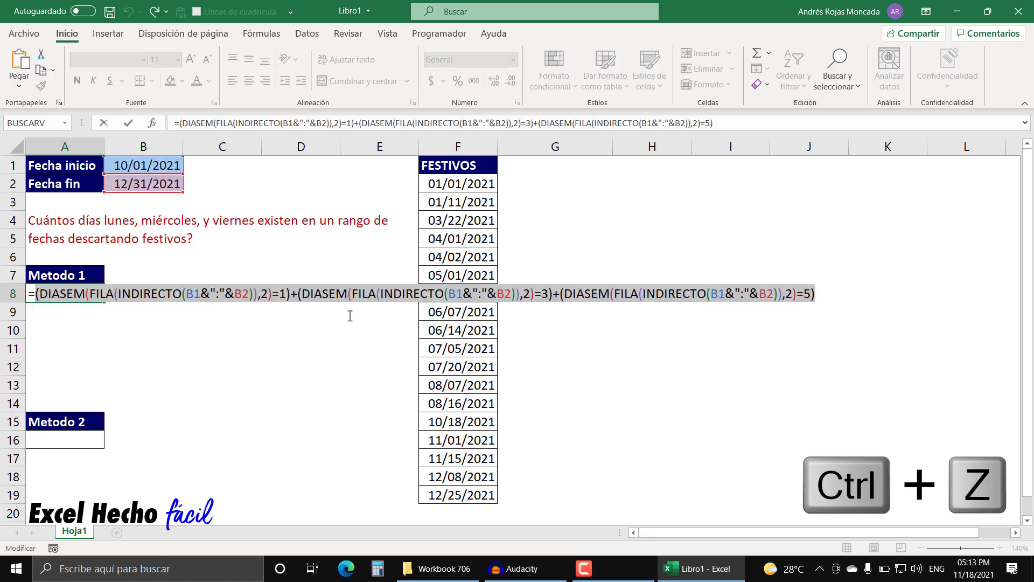
# Wrap the three weekday tests in A8's formula inside SUMAPRODUCTO( … ).
pyautogui.click(36, 294)
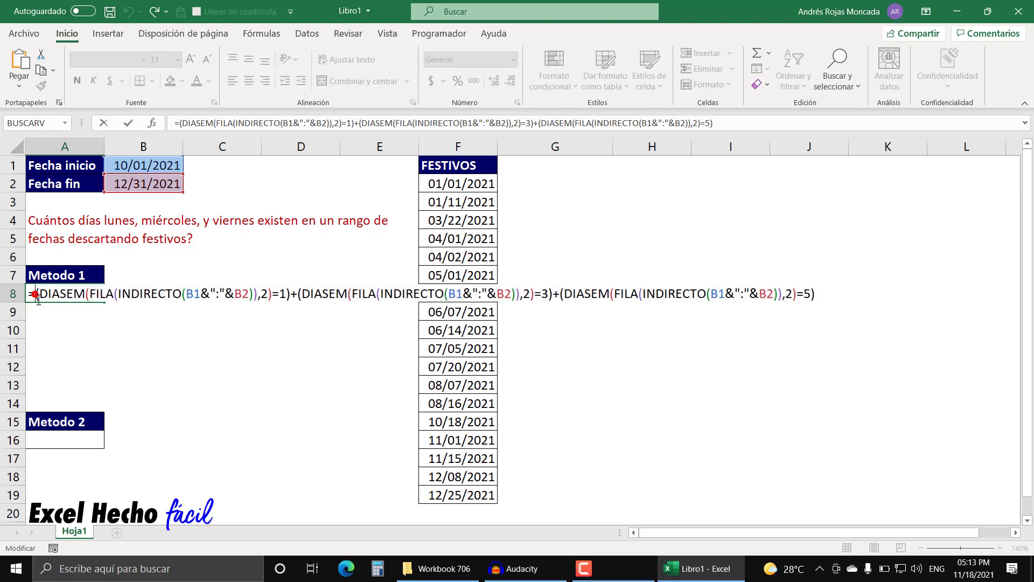
pyautogui.write('sumapro')
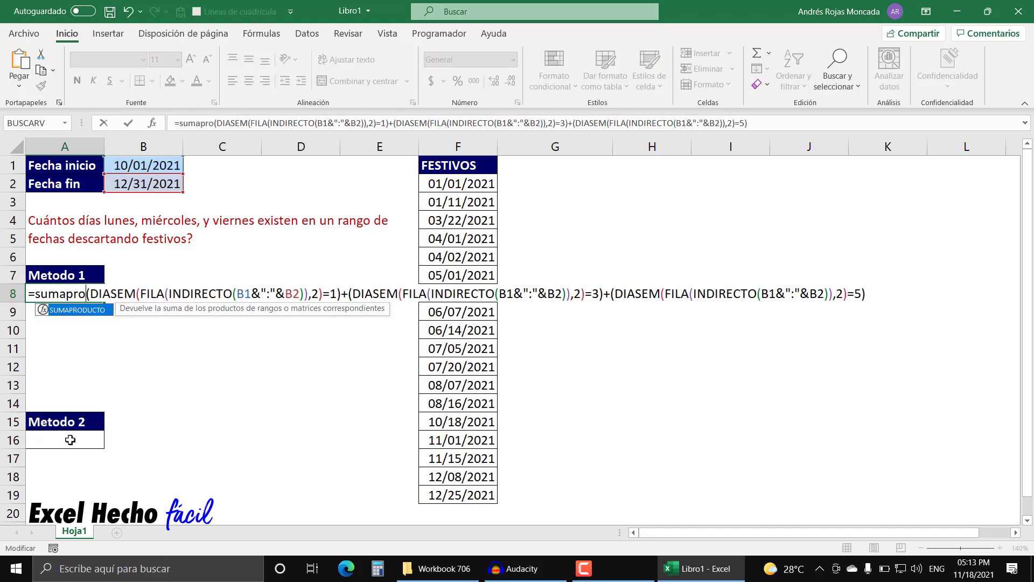
pyautogui.press('Tab')
pyautogui.write('(')
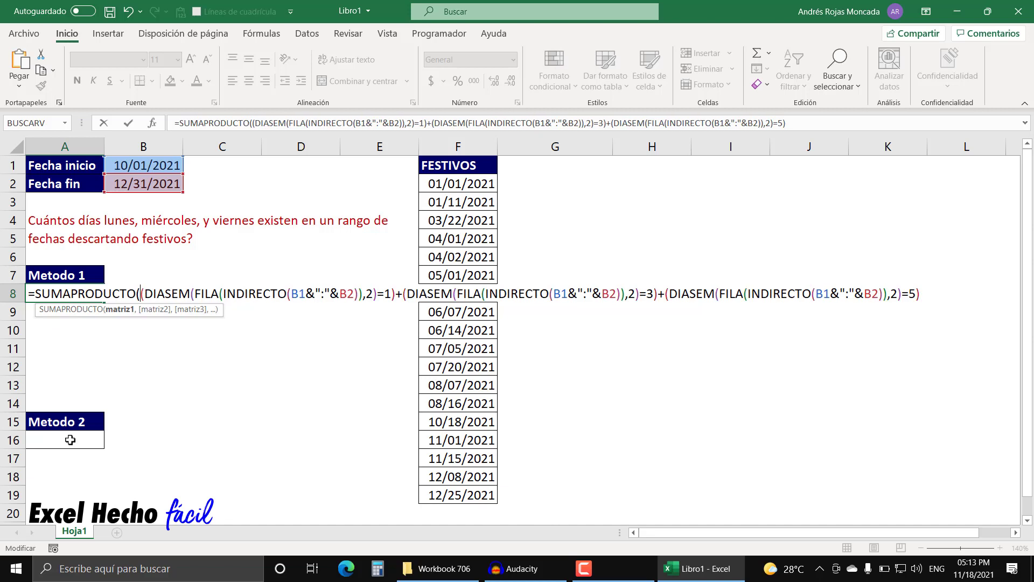
pyautogui.click(109, 311)
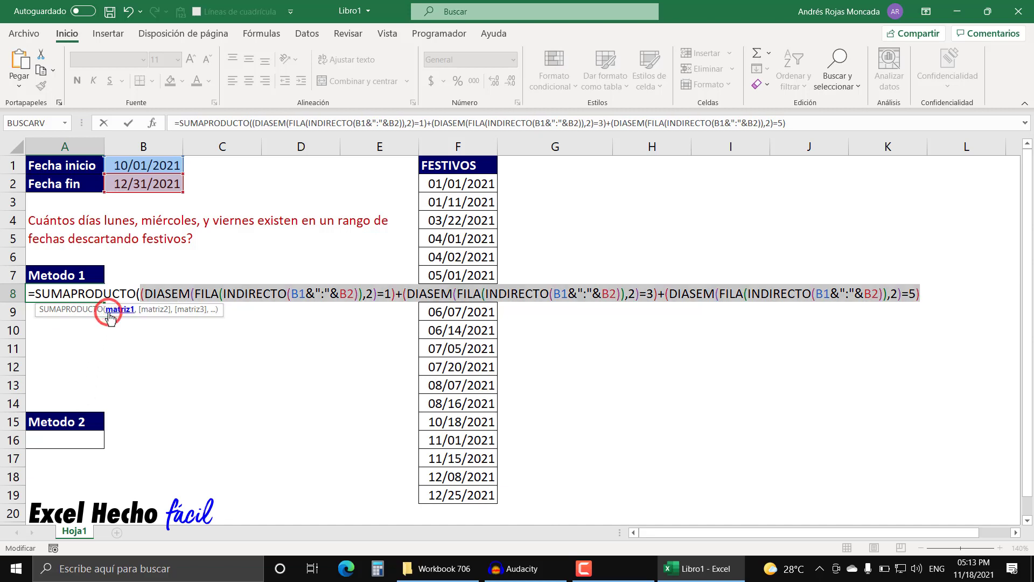
pyautogui.click(924, 292)
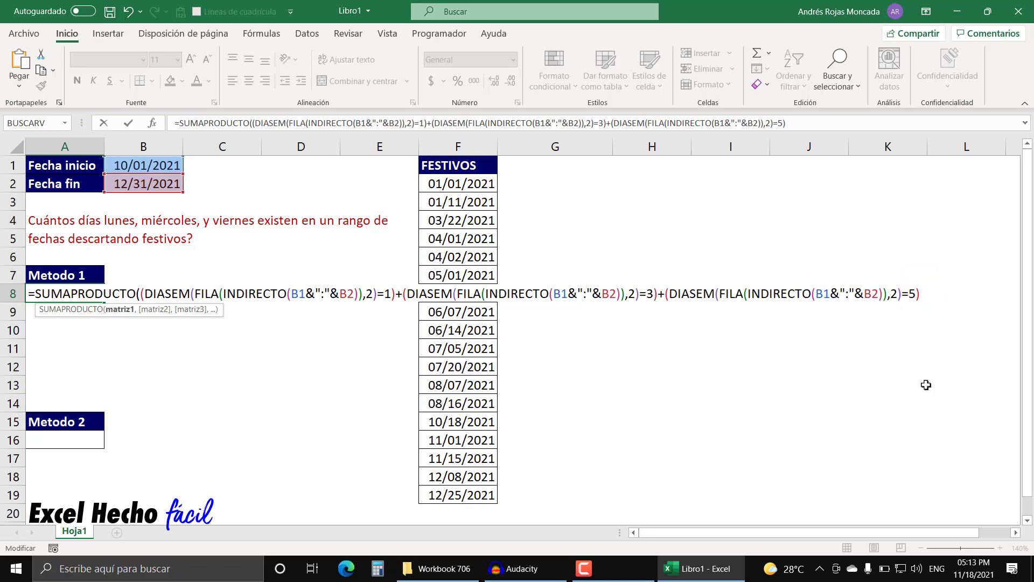
pyautogui.write(')')
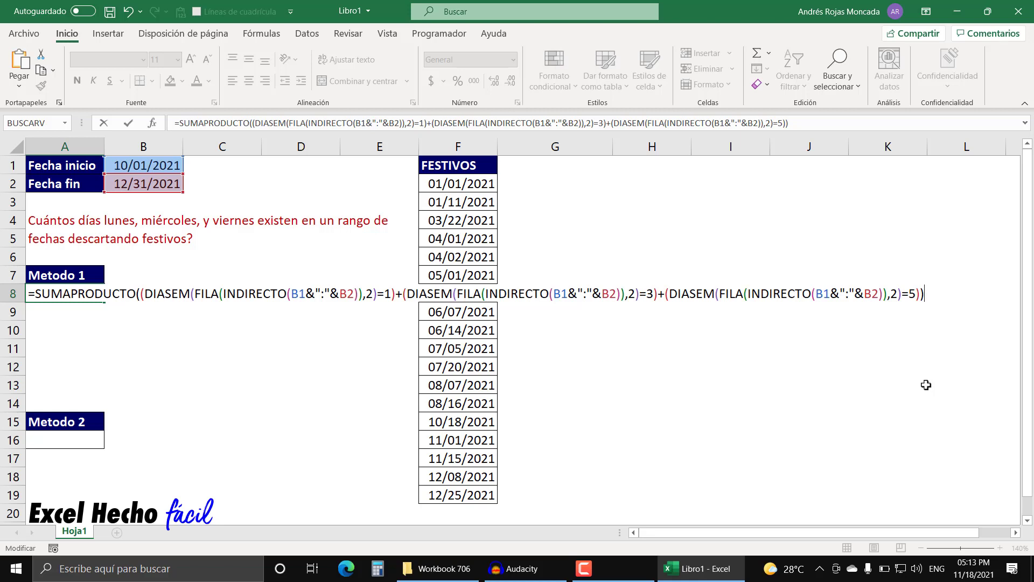
# Confirm with F9 that the SUMAPRODUCTO total is 40, restore it, and commit A8.
pyautogui.press('F9')
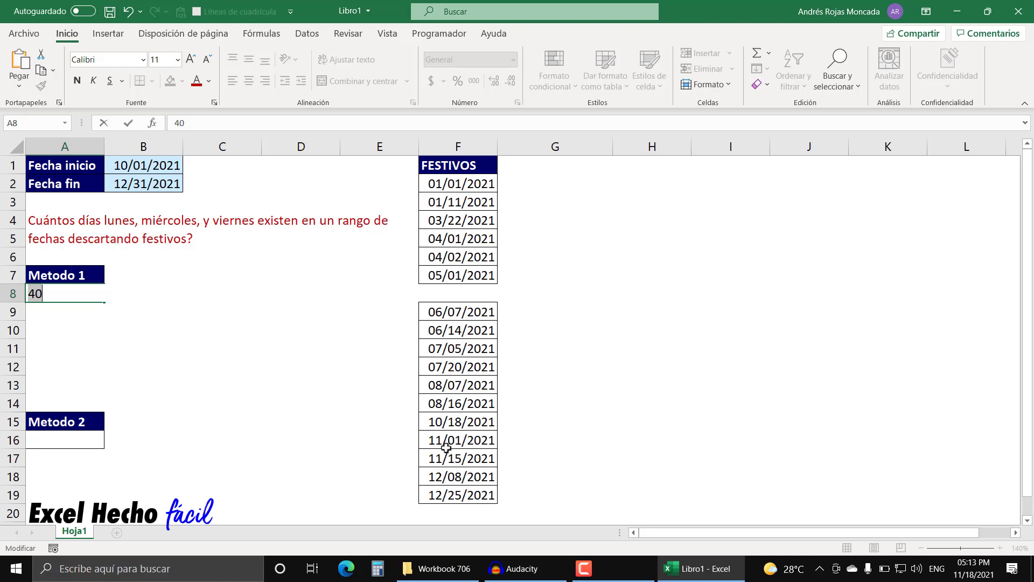
pyautogui.hotkey('ctrl', 'z')
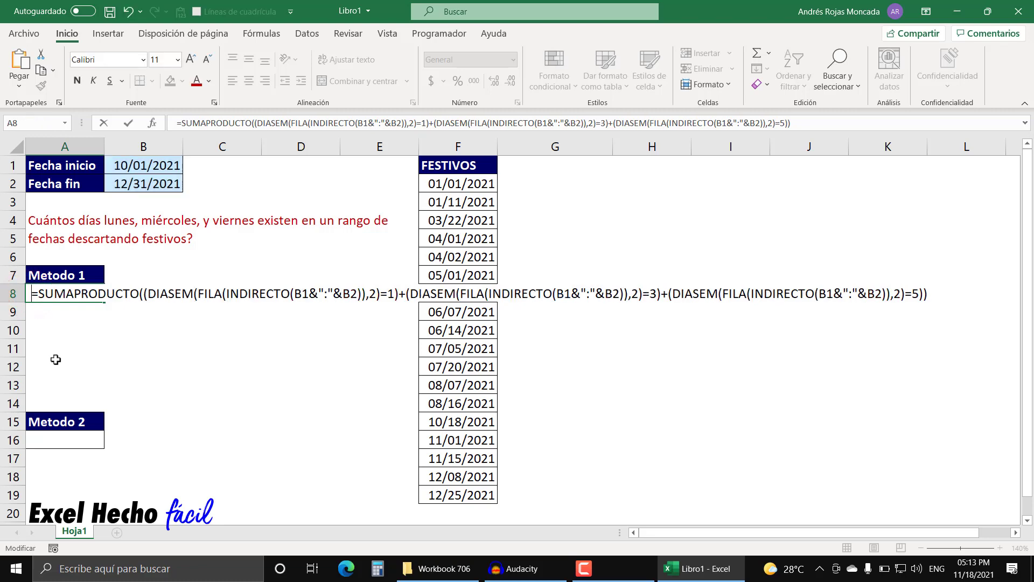
pyautogui.press('Return')
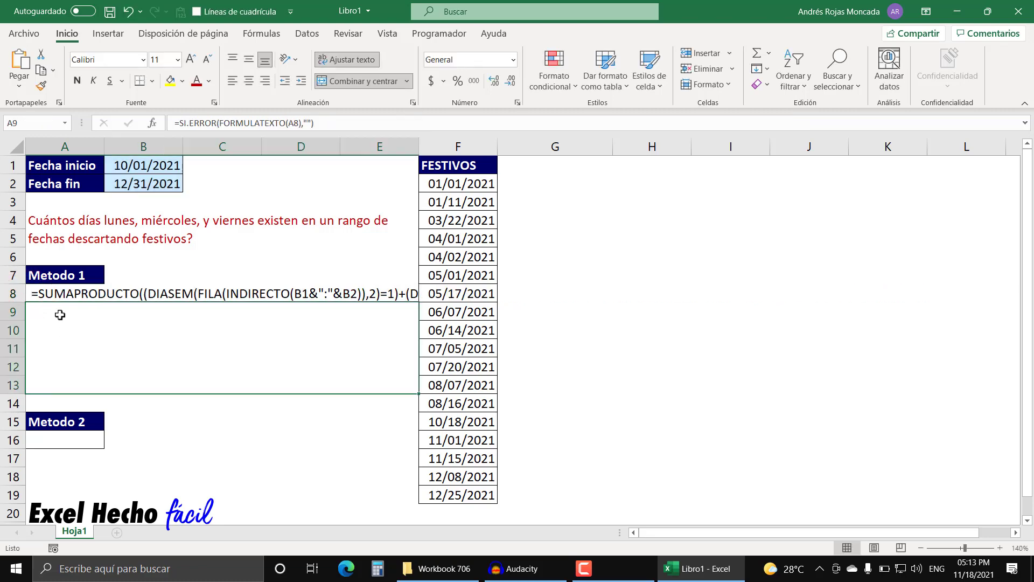
pyautogui.click(60, 292)
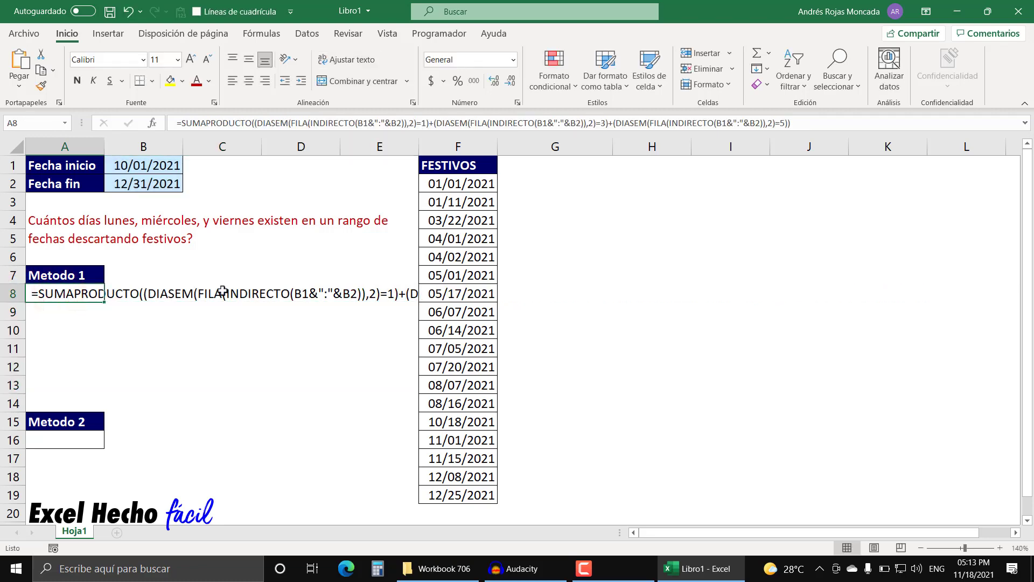
pyautogui.click(520, 183)
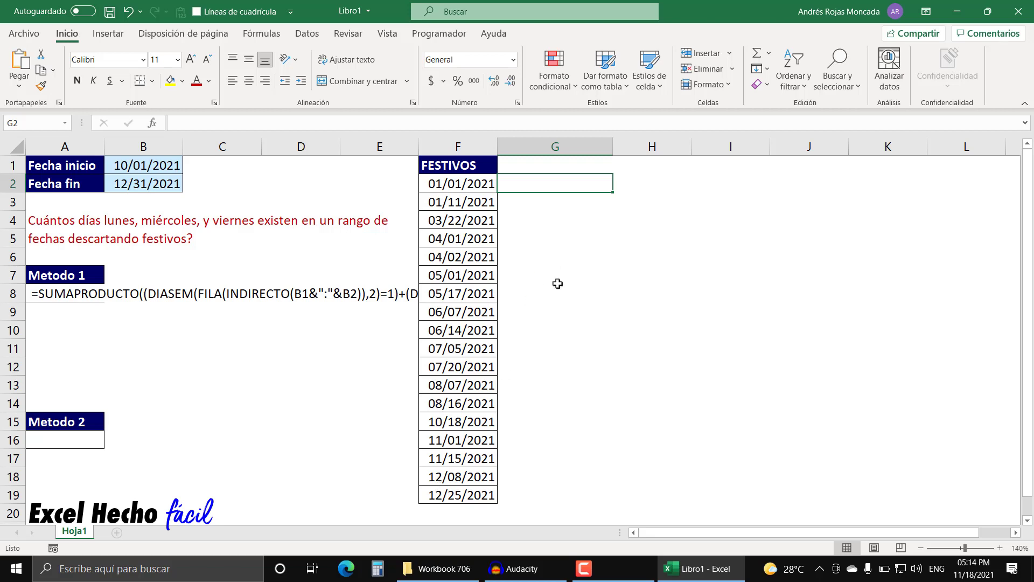
# Enter =F2 in G2 to mirror the first holiday date.
pyautogui.write('=')
pyautogui.click(478, 176)
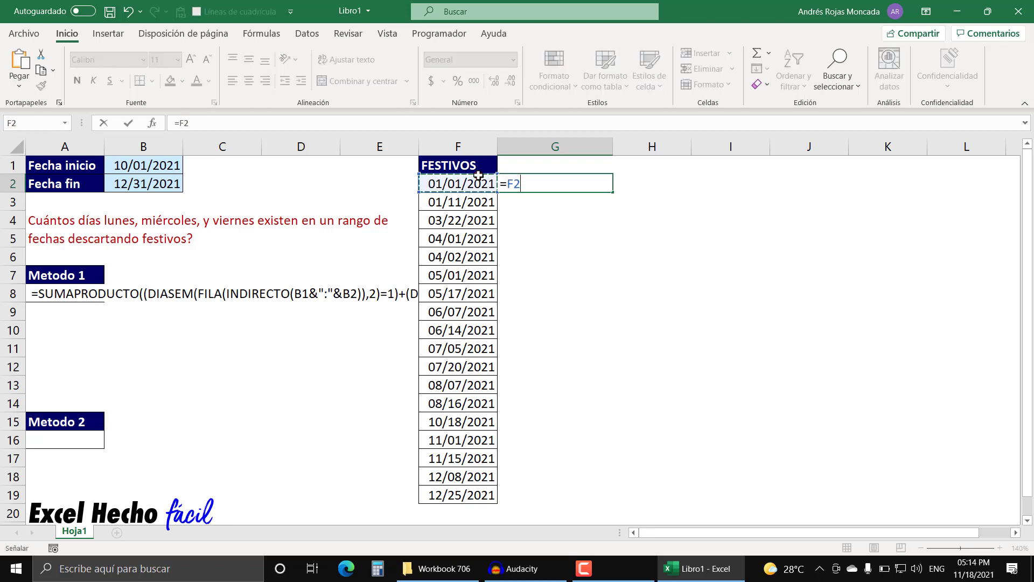
pyautogui.press('Return')
# Apply the custom format ddd, mm/dd/yyyy to G2 so it reads vie, 01/01/2021.
pyautogui.click(533, 184)
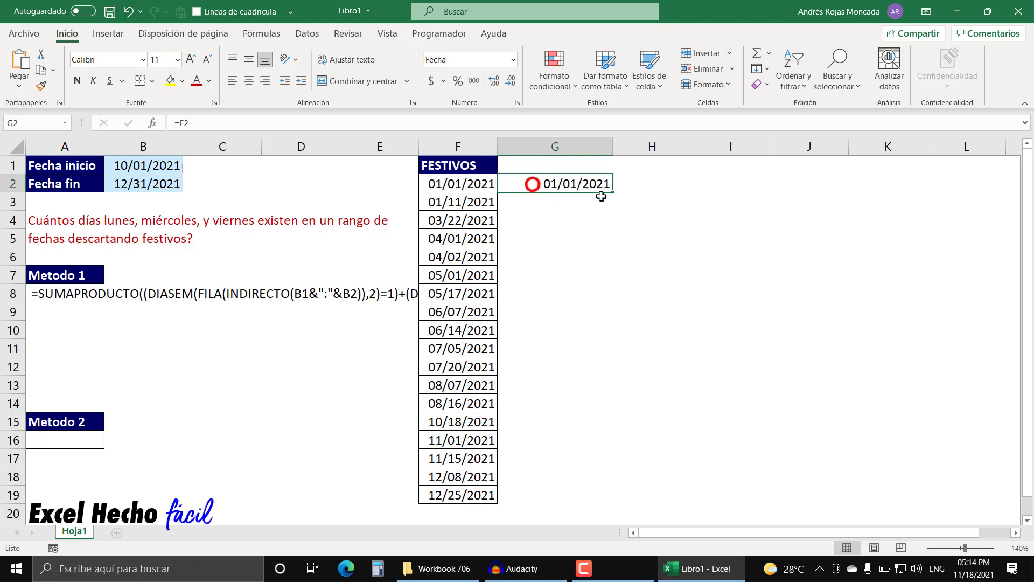
pyautogui.hotkey('ctrl', '1')
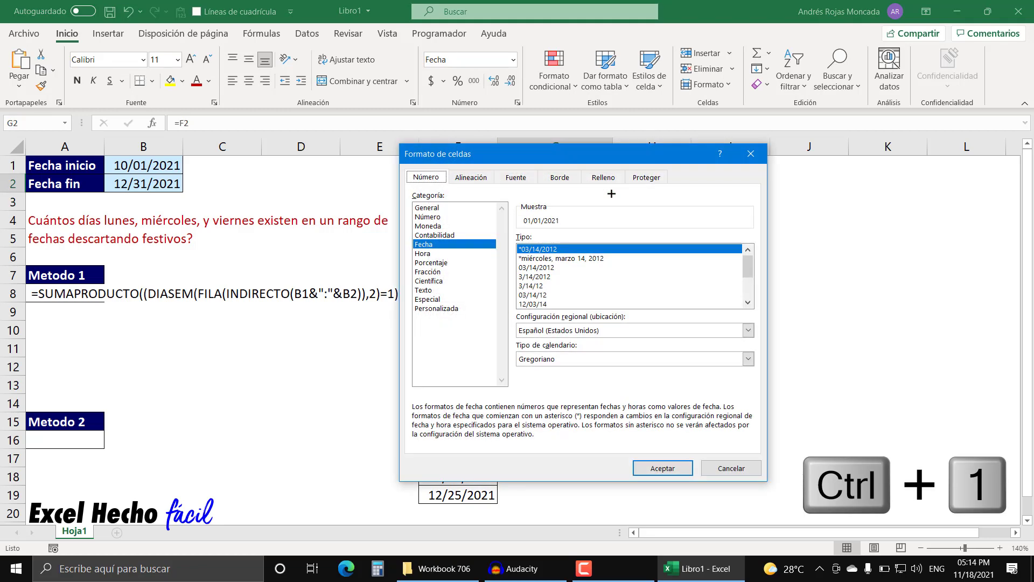
pyautogui.click(446, 308)
pyautogui.click(562, 250)
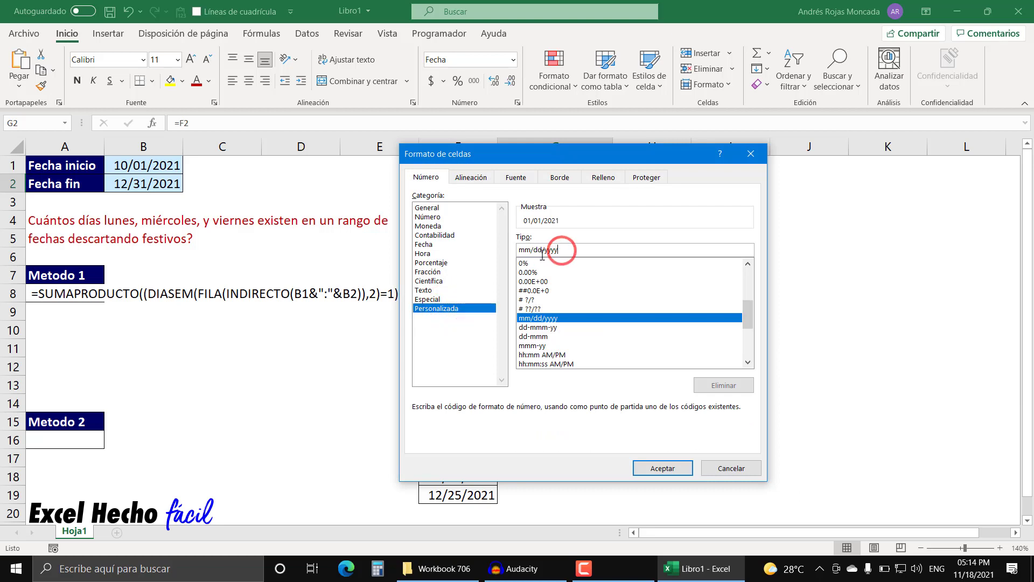
pyautogui.moveTo(530, 249)
pyautogui.mouseDown()
pyautogui.moveTo(517, 249)
pyautogui.moveTo(542, 250)
pyautogui.mouseUp()
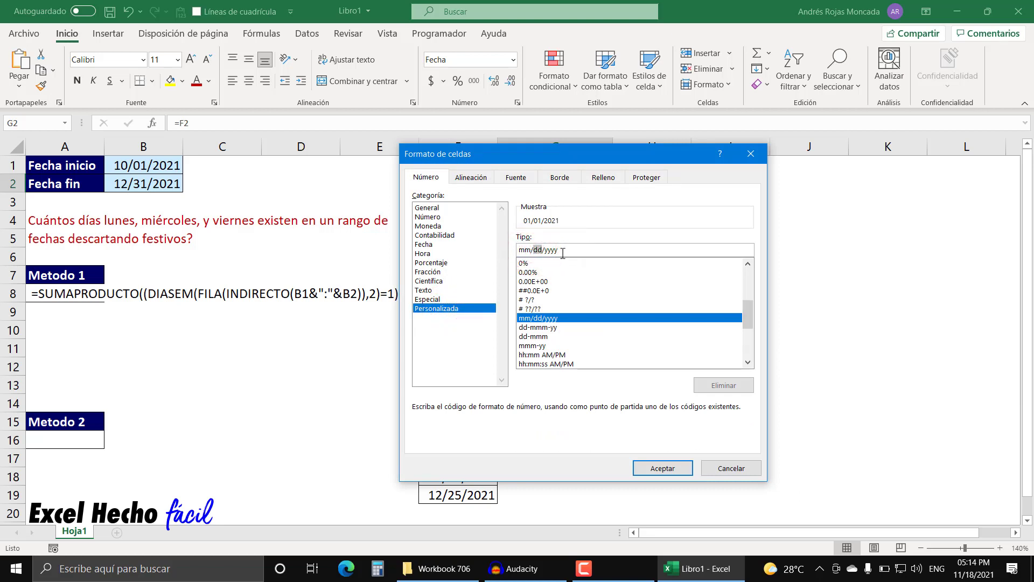
pyautogui.click(519, 250)
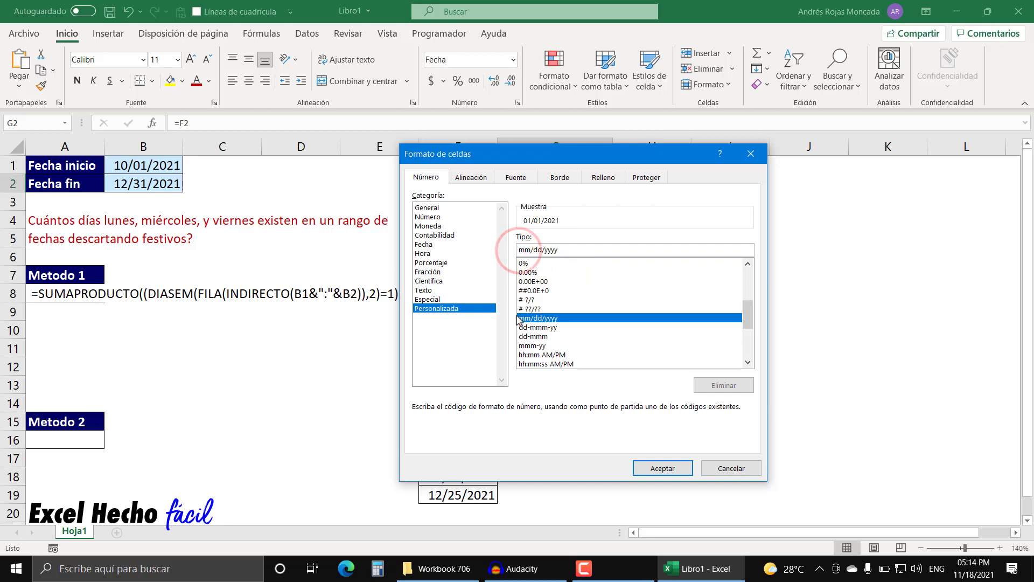
pyautogui.write('ddd')
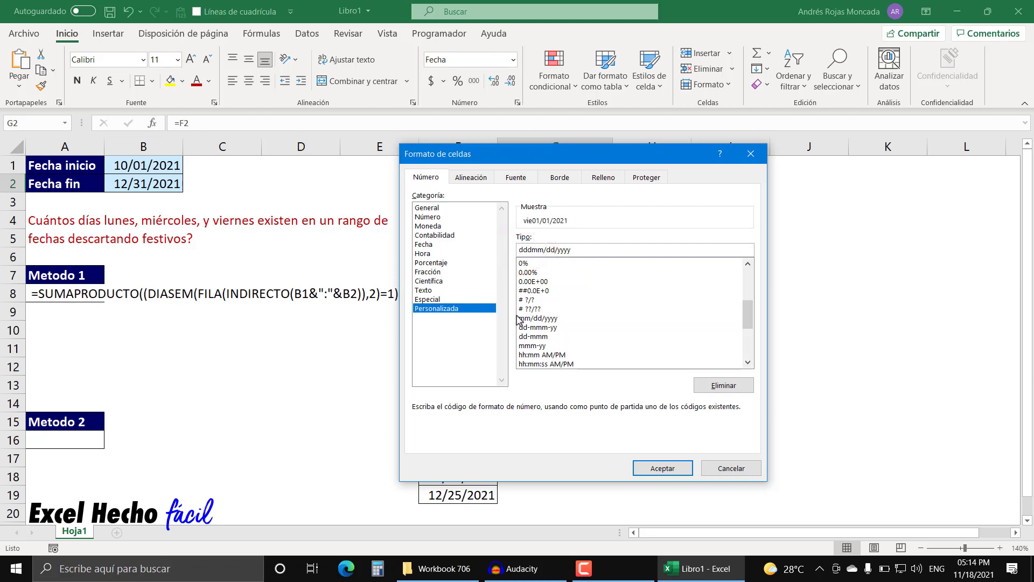
pyautogui.write(',')
pyautogui.click(637, 469)
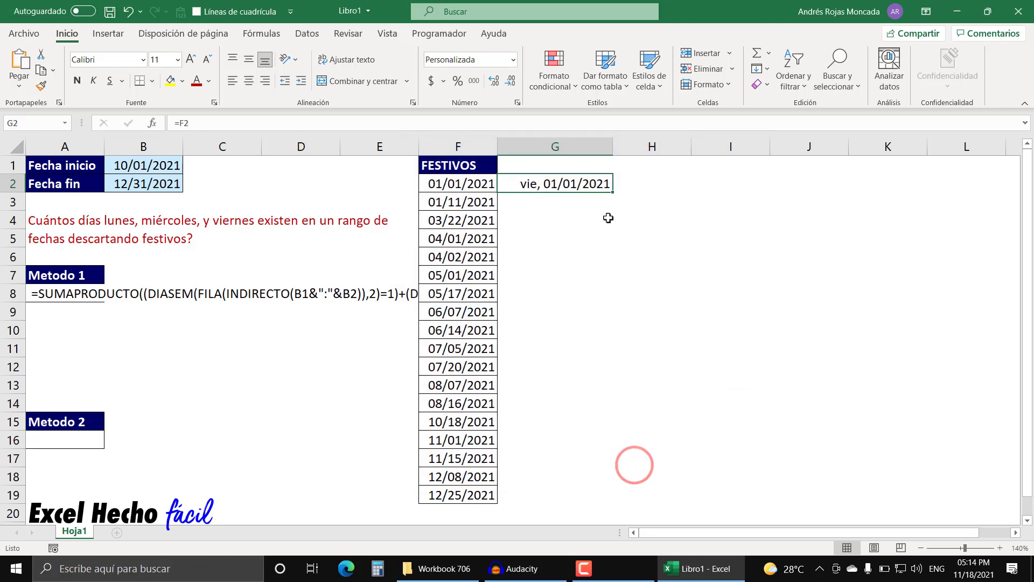
pyautogui.moveTo(613, 192); pyautogui.dragTo(606, 497)
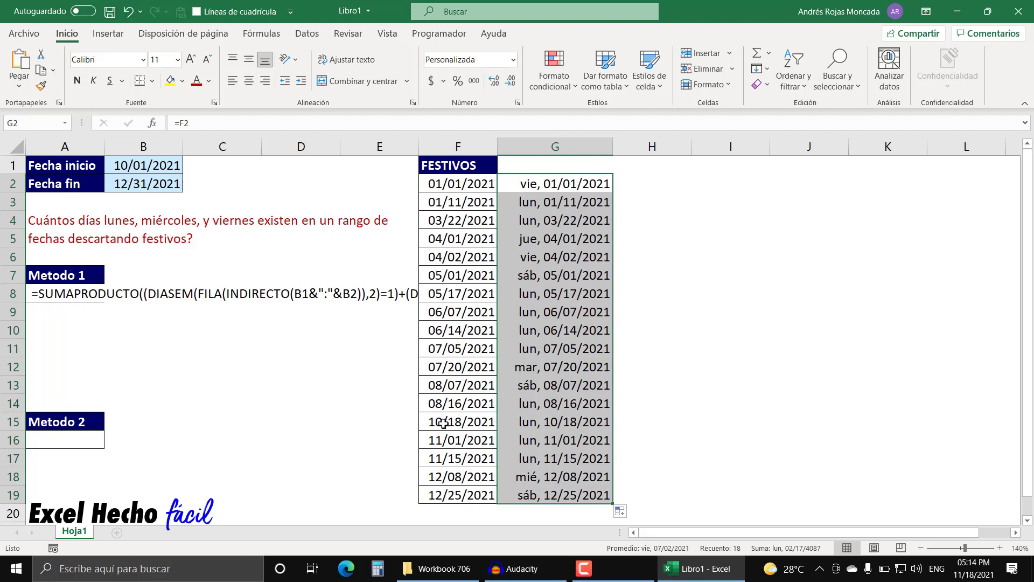
pyautogui.moveTo(443, 423); pyautogui.dragTo(444, 494)
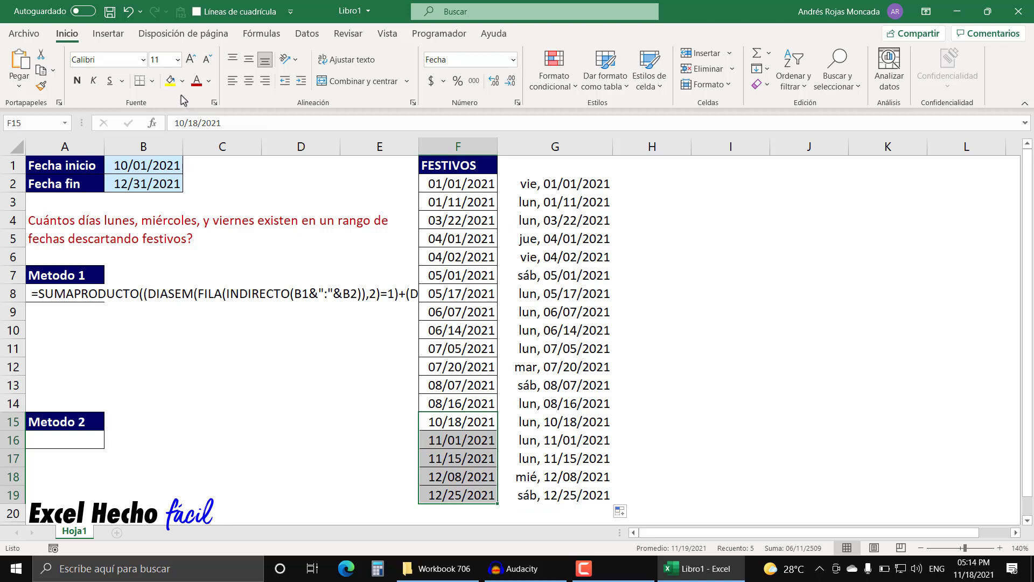
pyautogui.click(170, 81)
pyautogui.click(468, 401)
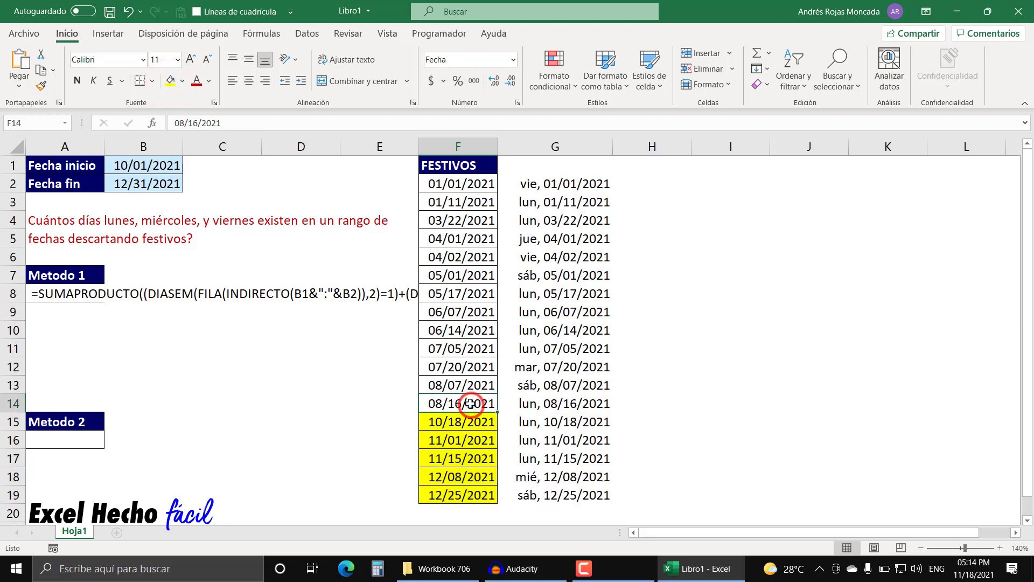
pyautogui.click(532, 426)
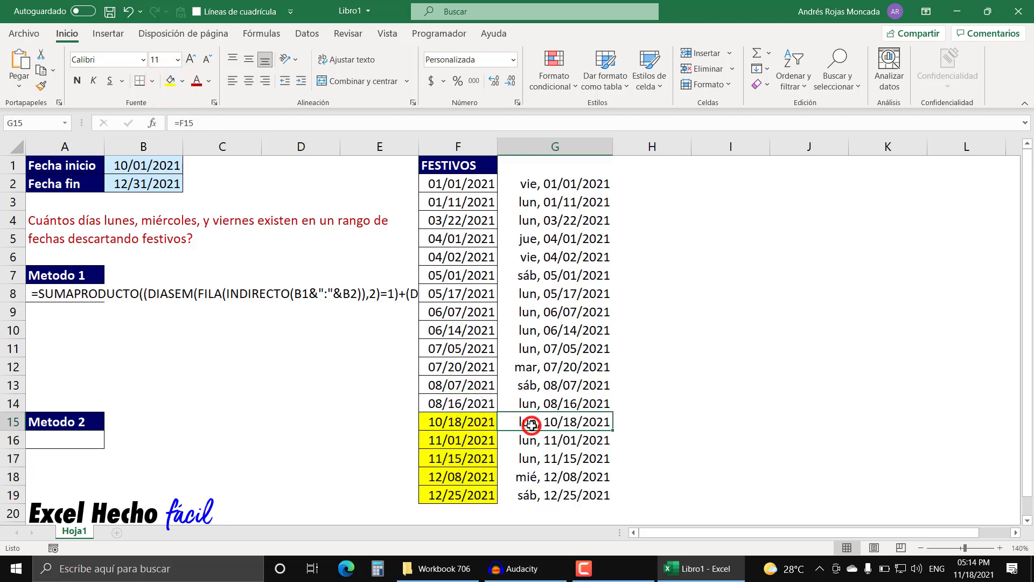
pyautogui.click(531, 439)
pyautogui.click(530, 458)
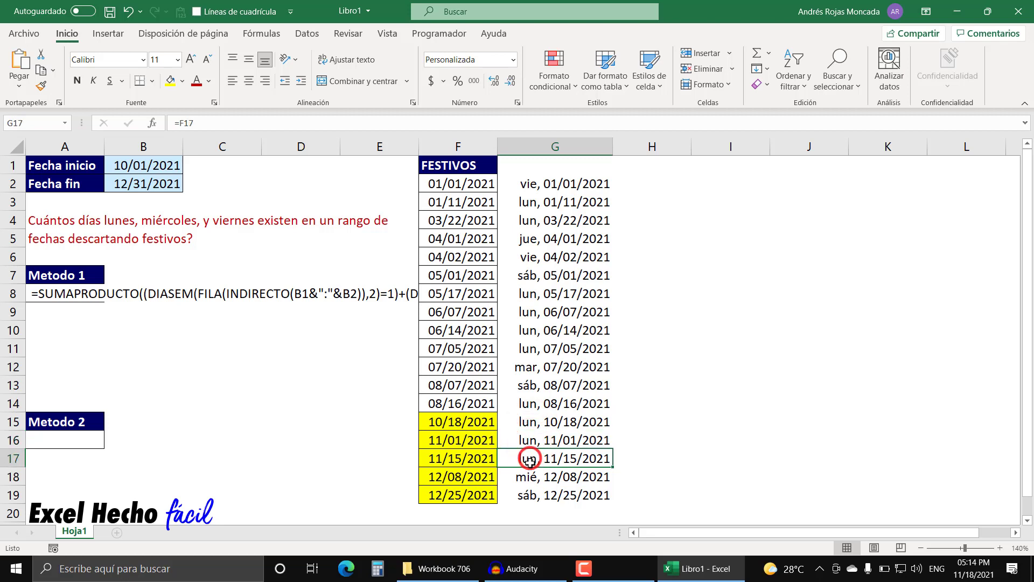
pyautogui.click(530, 477)
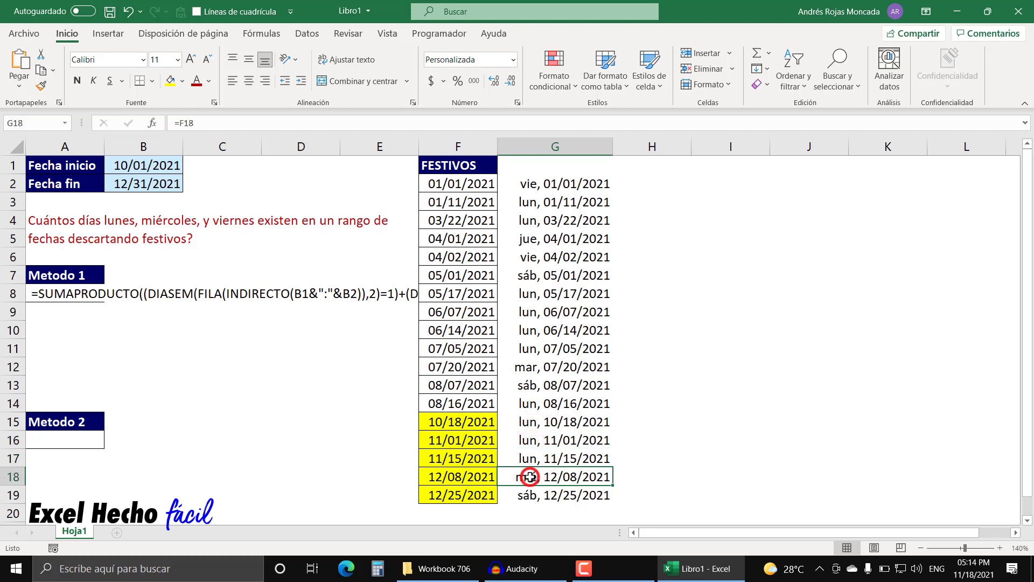
pyautogui.click(530, 494)
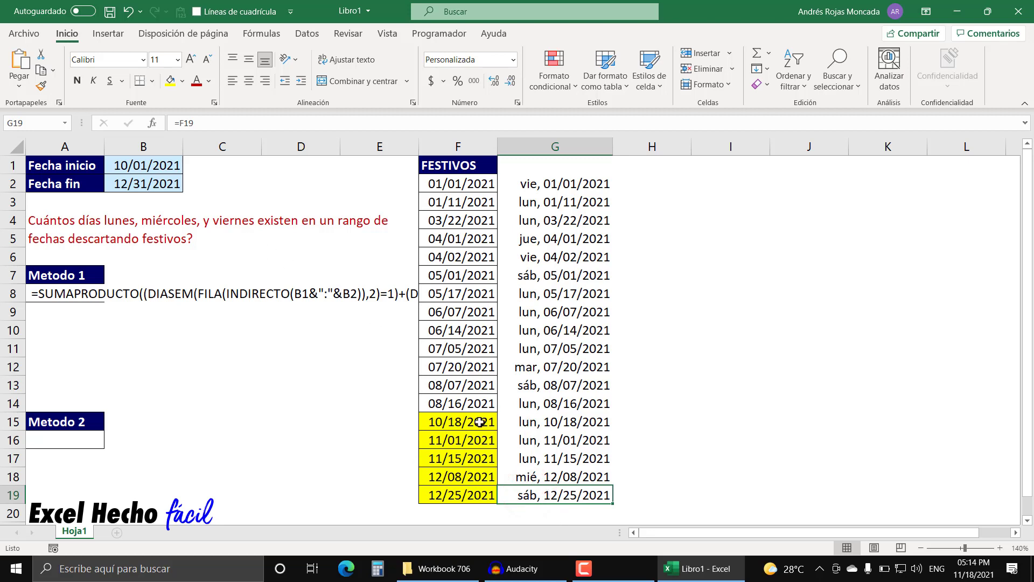
pyautogui.moveTo(526, 422); pyautogui.dragTo(523, 475)
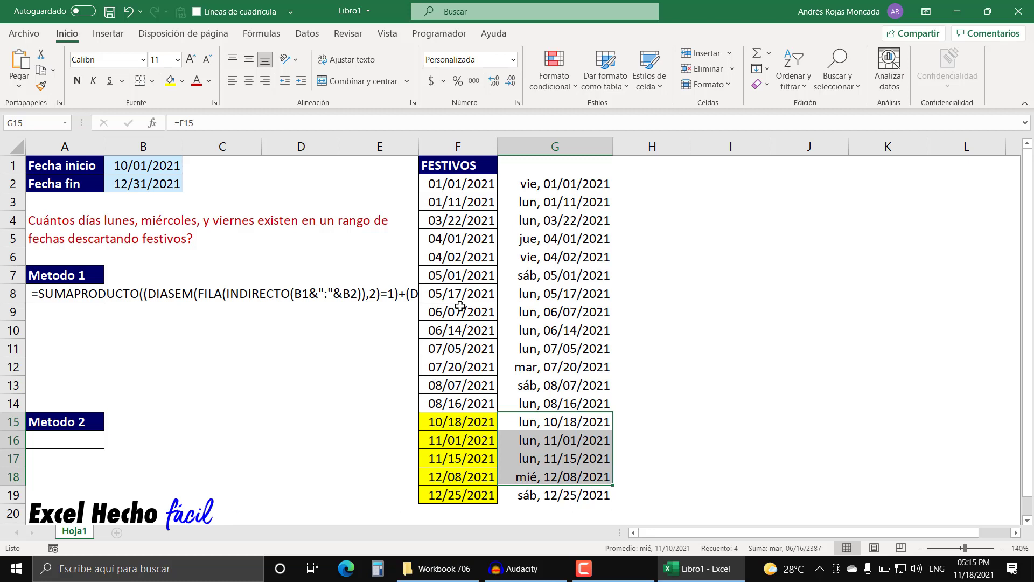
pyautogui.click(64, 296)
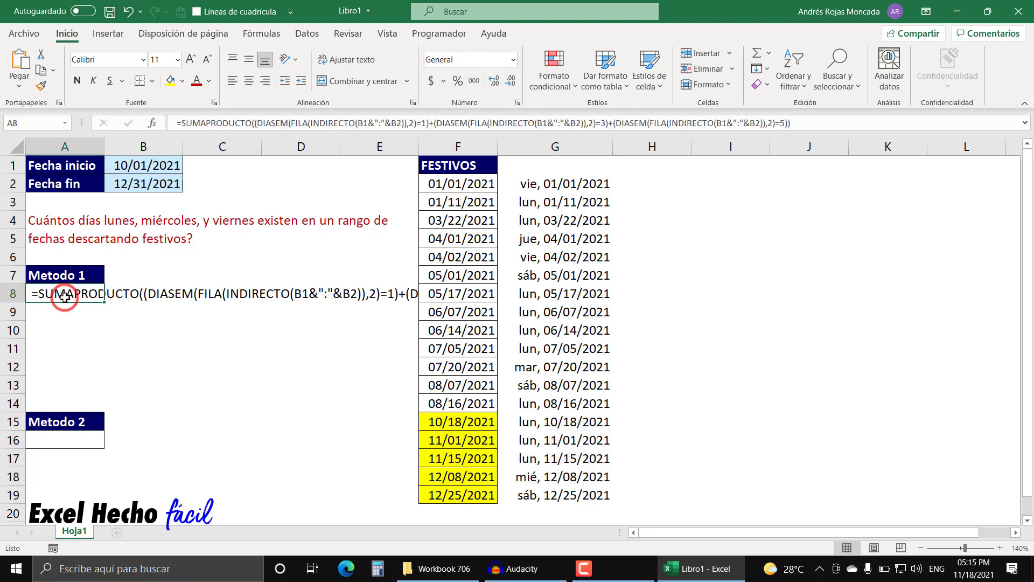
# Append a subtracted SUMAPRODUCTO(()) holiday term to the end of A8's formula.
pyautogui.press('F2')
pyautogui.click(32, 291)
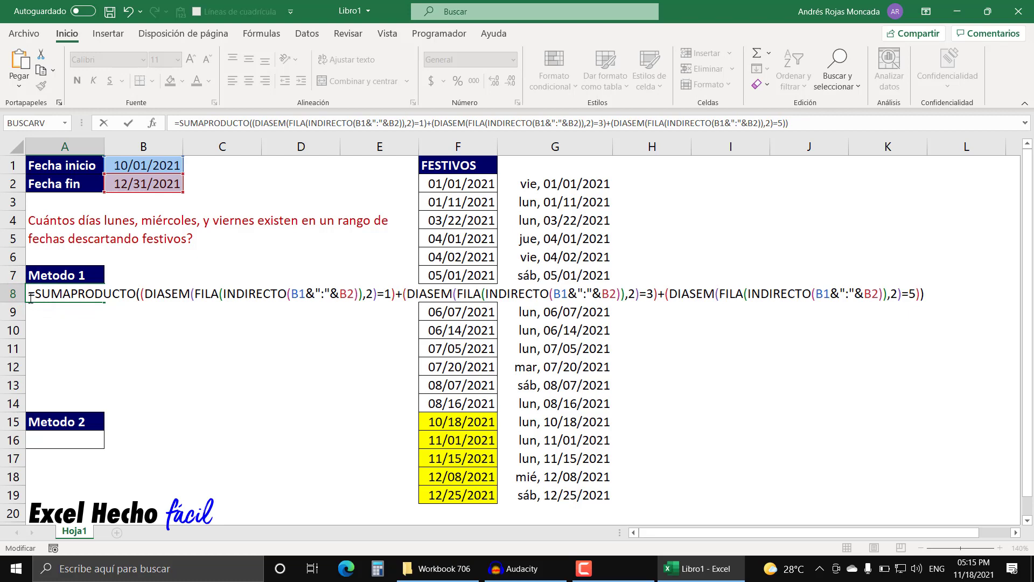
pyautogui.click(925, 294)
pyautogui.write('sum')
pyautogui.press('Down')
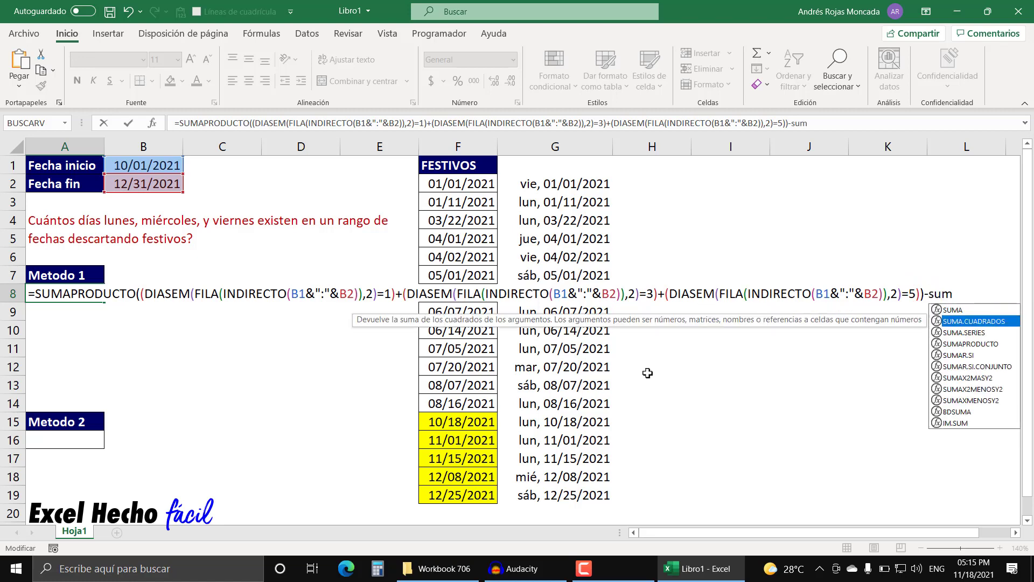
pyautogui.press('Down')
pyautogui.press('Down')
pyautogui.press('Tab')
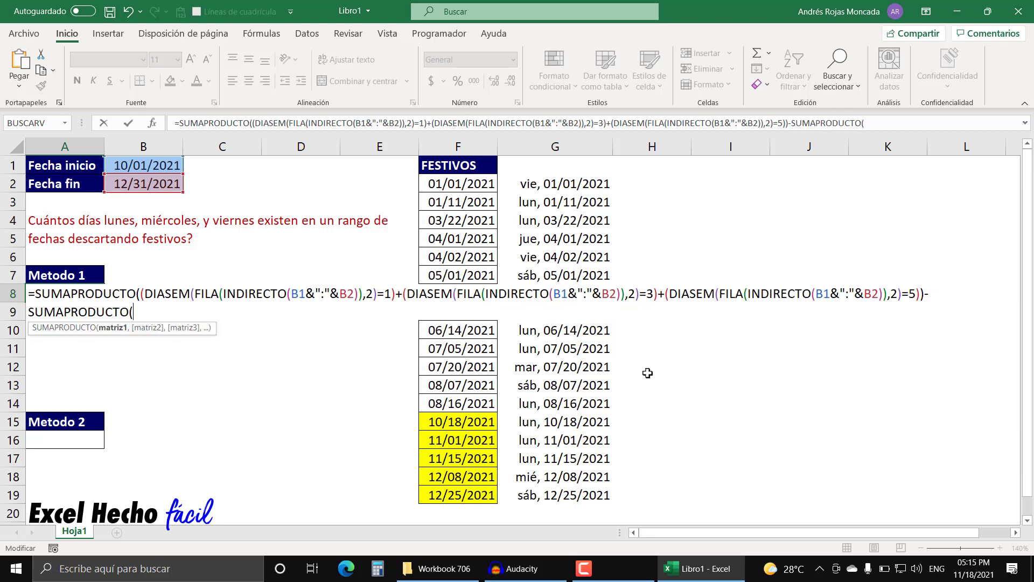
pyautogui.write(')')
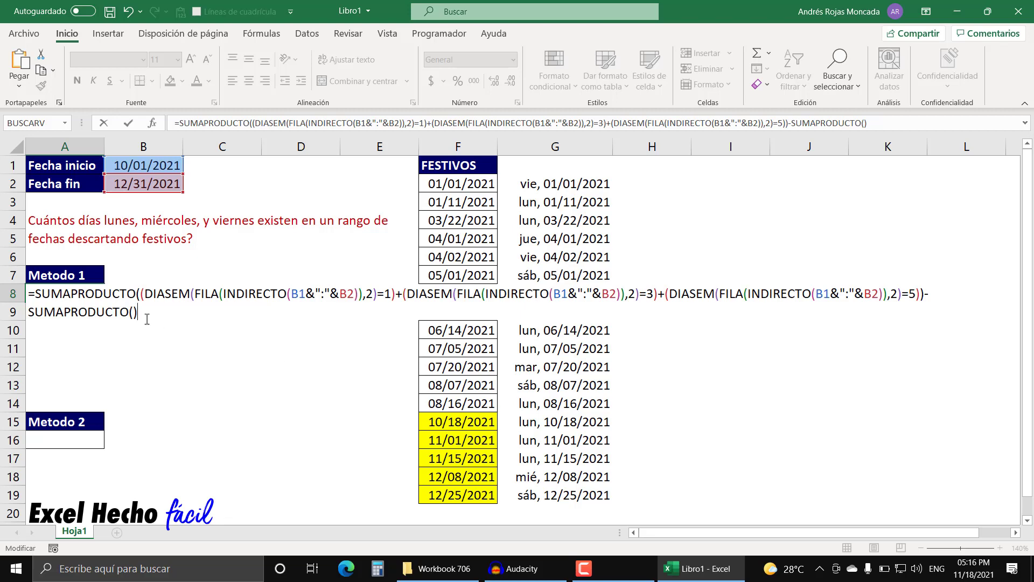
pyautogui.click(134, 312)
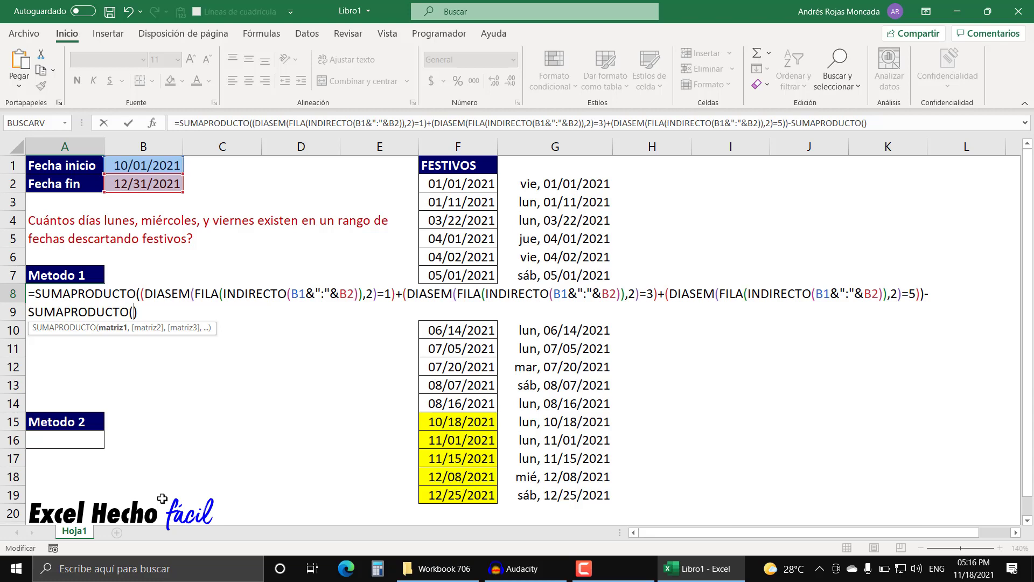
pyautogui.write('()')
# Inside the second SUMAPRODUCTO, enter the condition F2:F19>=B1.
pyautogui.click(138, 312)
pyautogui.moveTo(427, 189); pyautogui.dragTo(456, 497)
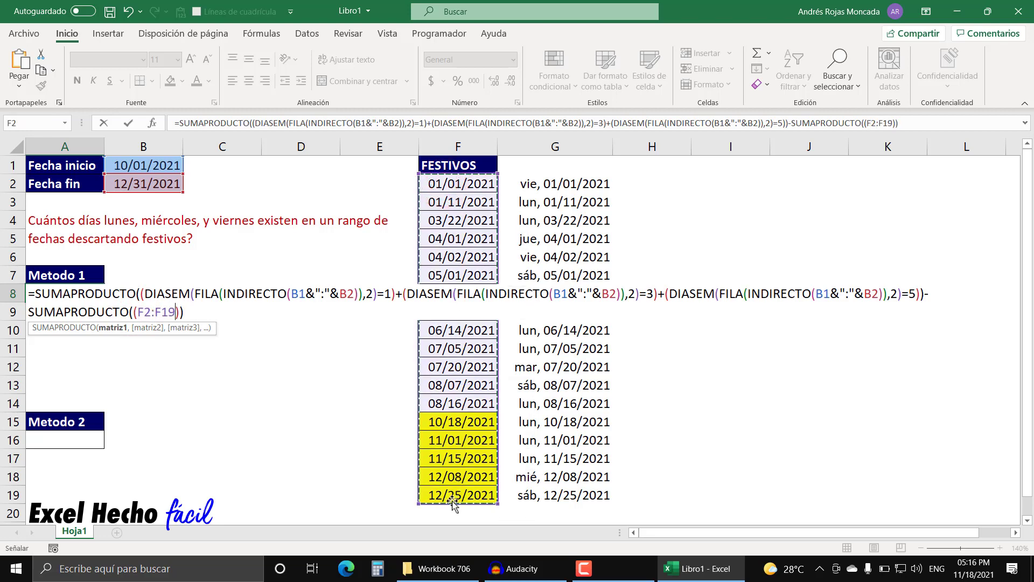
pyautogui.write('>')
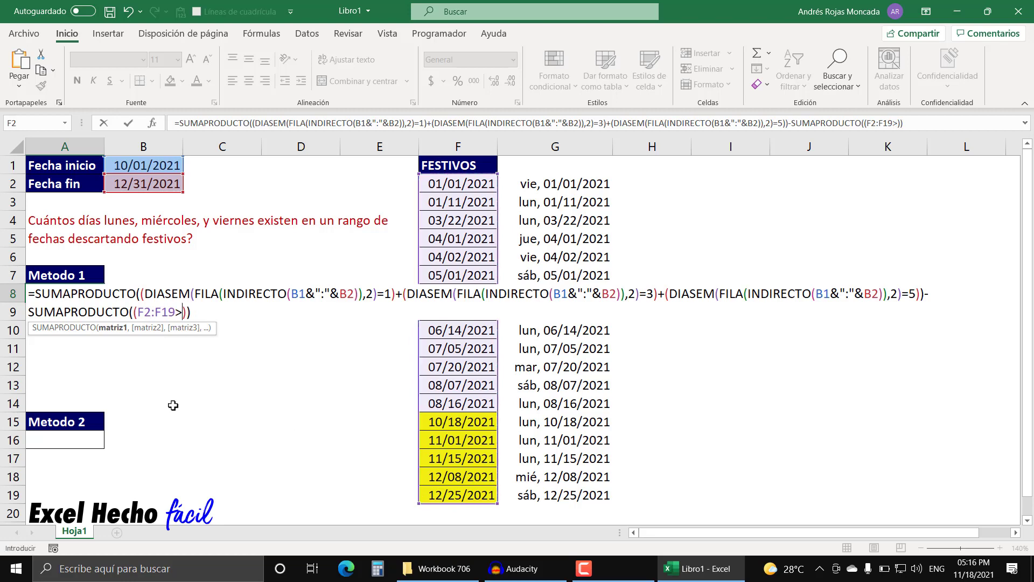
pyautogui.write('+')
pyautogui.press('BackSpace')
pyautogui.write('=')
pyautogui.click(155, 169)
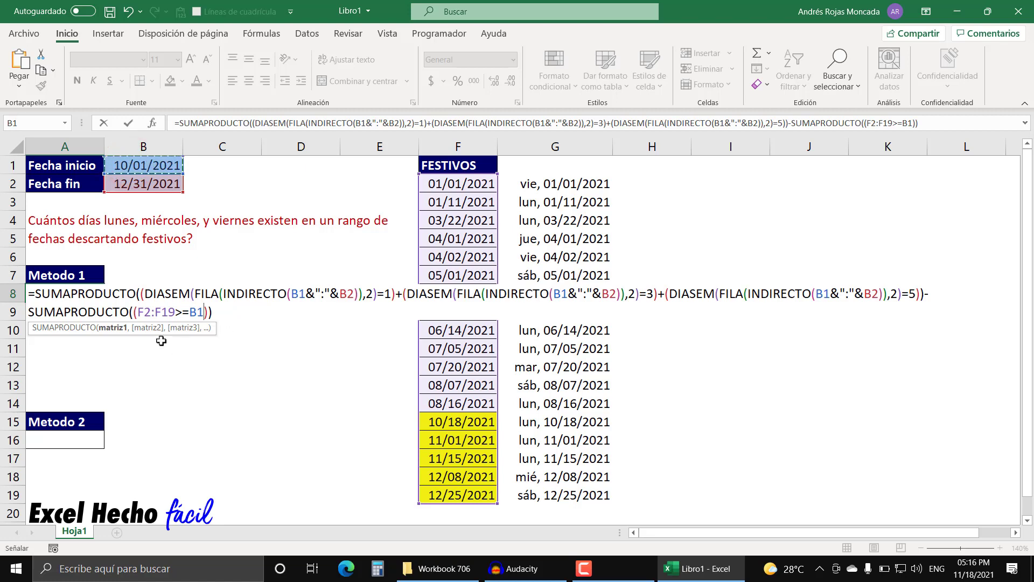
# Check the start-date comparison with F9, restore it, and append *() for another condition.
pyautogui.moveTo(134, 312); pyautogui.dragTo(209, 312)
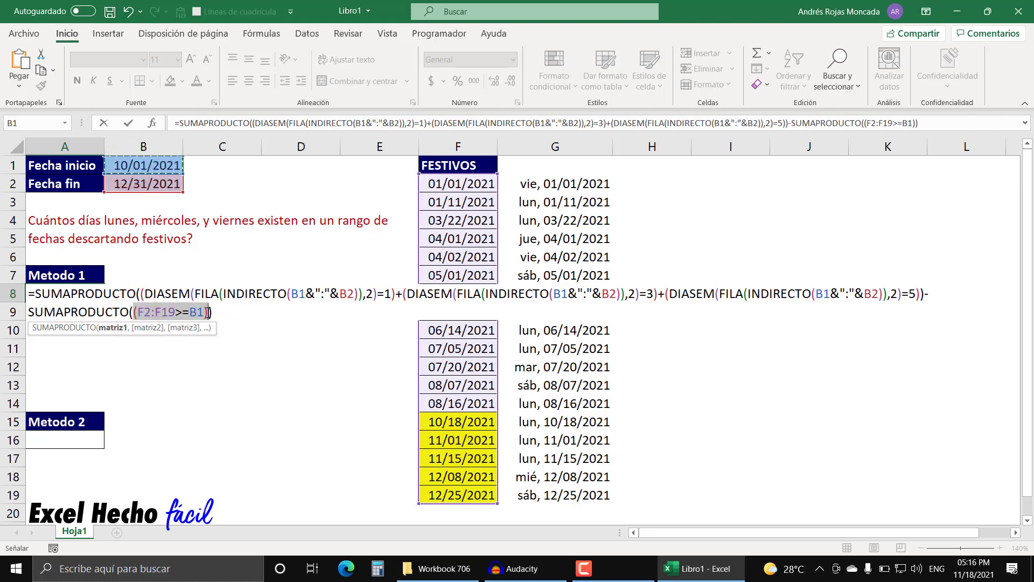
pyautogui.press('F9')
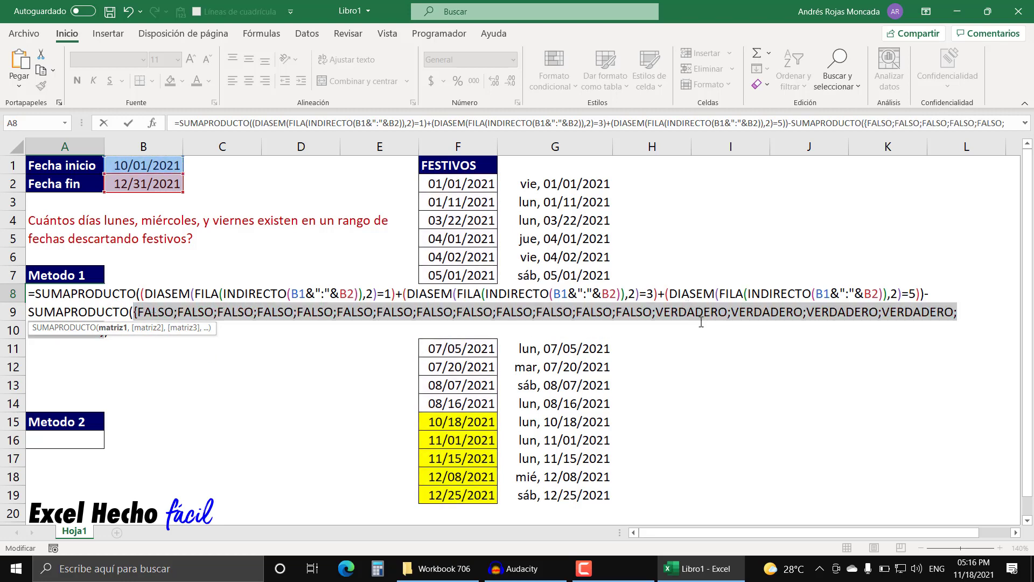
pyautogui.click(210, 332)
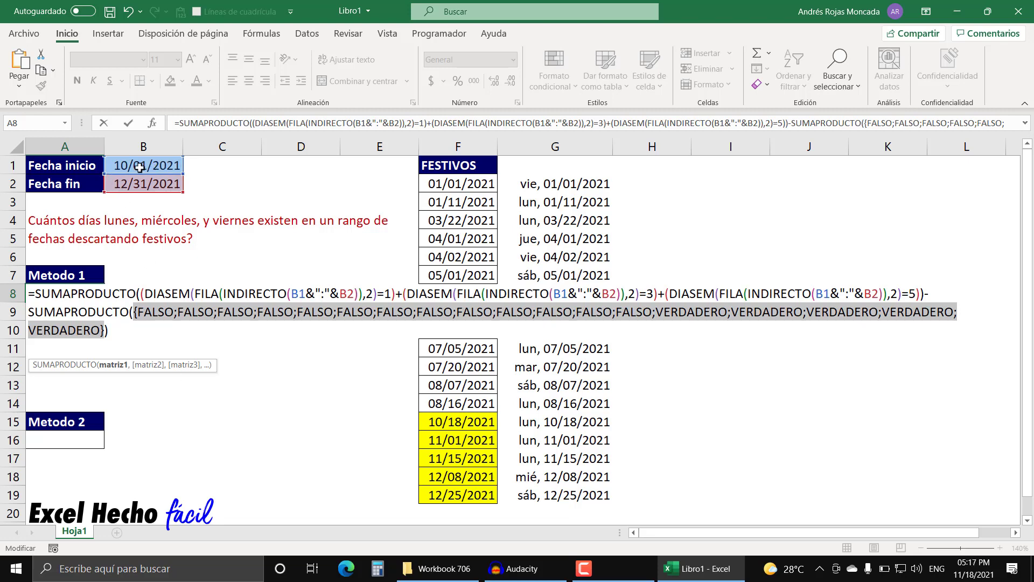
pyautogui.hotkey('ctrl', 'z')
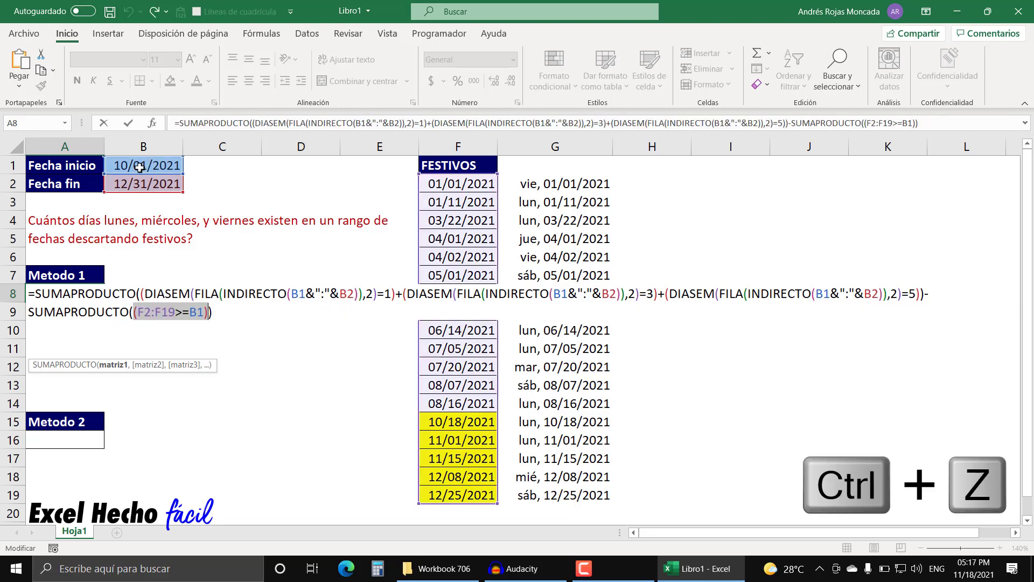
pyautogui.click(207, 311)
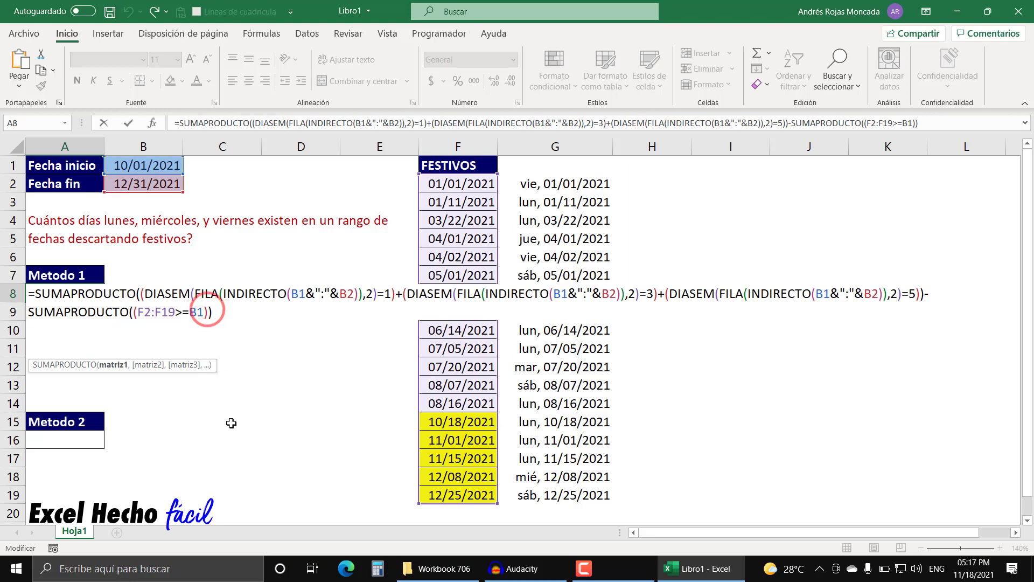
pyautogui.write('*(')
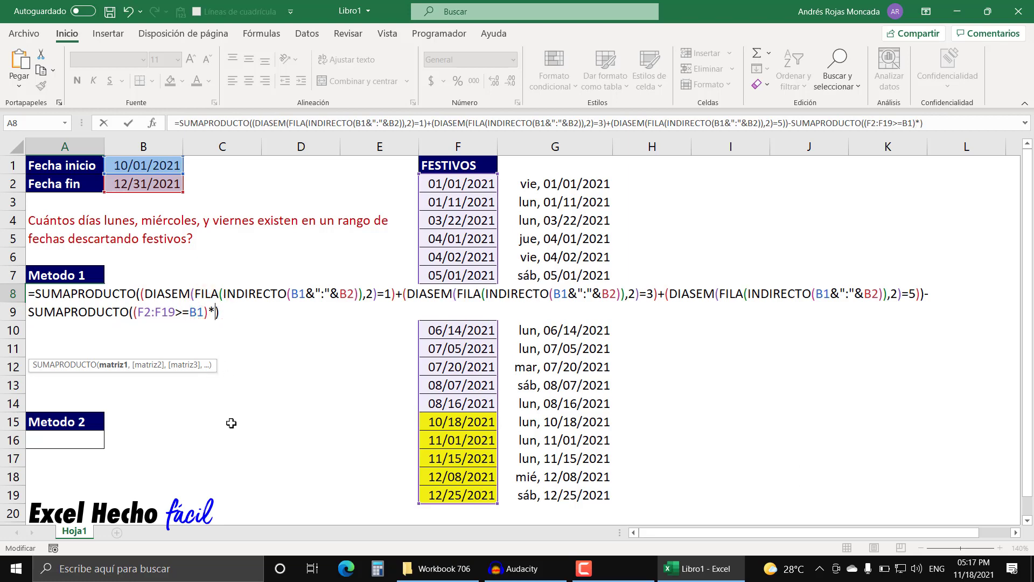
pyautogui.write(')')
pyautogui.click(219, 313)
# Fill the empty parentheses with the end-date condition F2:F19<=B2.
pyautogui.moveTo(447, 185); pyautogui.dragTo(458, 495)
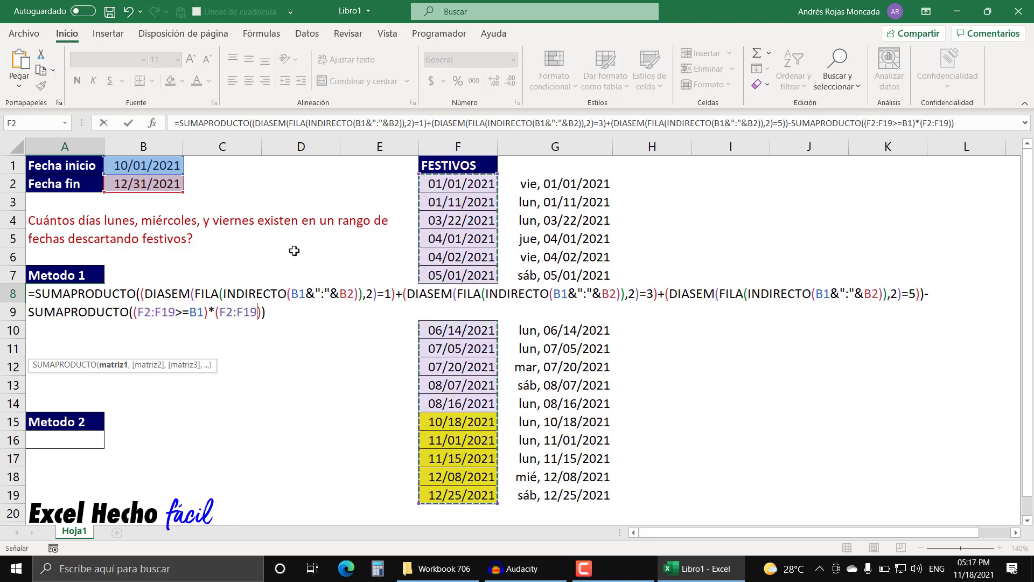
pyautogui.write(',')
pyautogui.press('BackSpace')
pyautogui.write('<=')
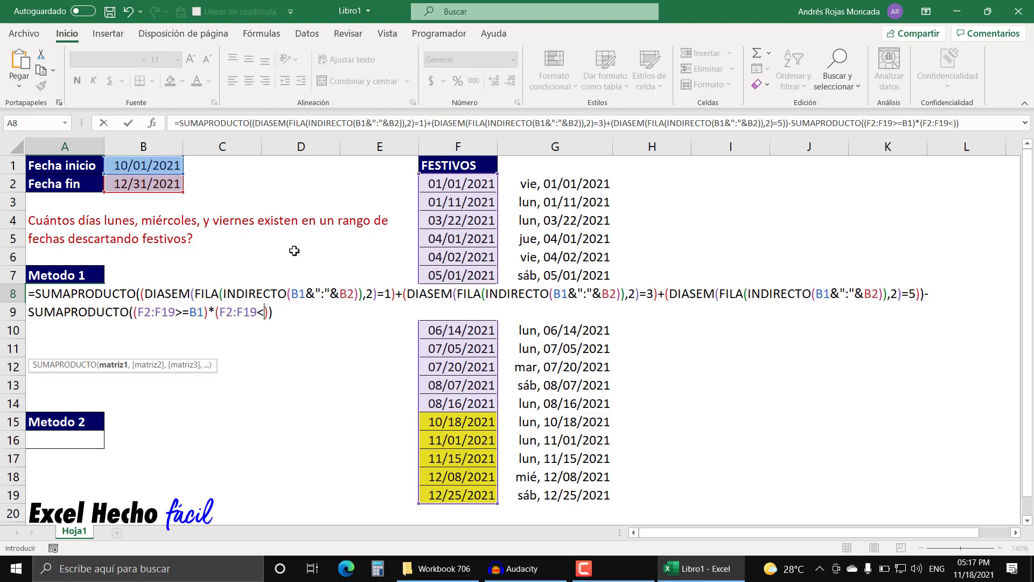
pyautogui.click(159, 188)
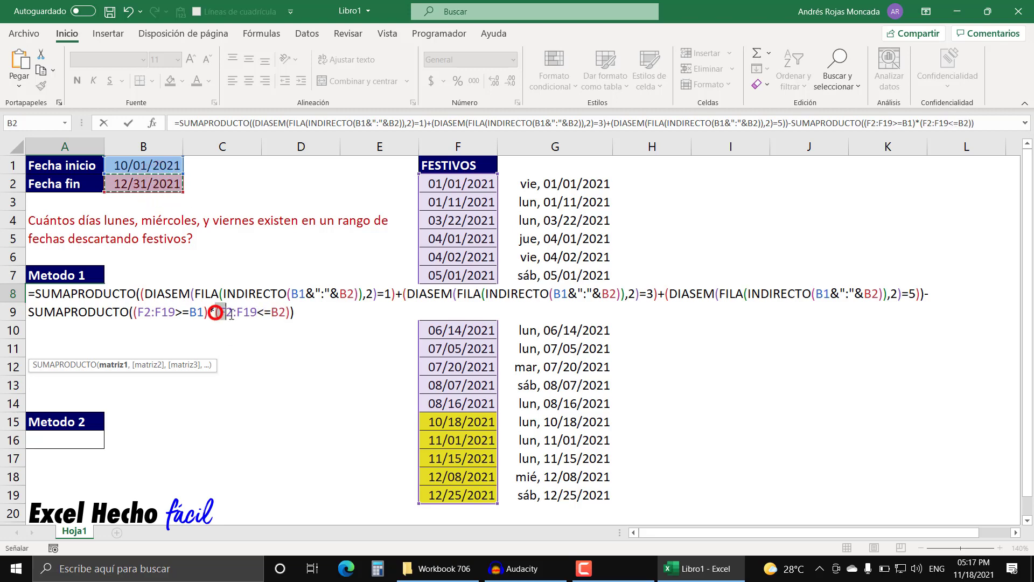
# Evaluate the end-date condition, then both date conditions together, with F9, undoing each.
pyautogui.moveTo(216, 312); pyautogui.dragTo(290, 312)
pyautogui.press('F9')
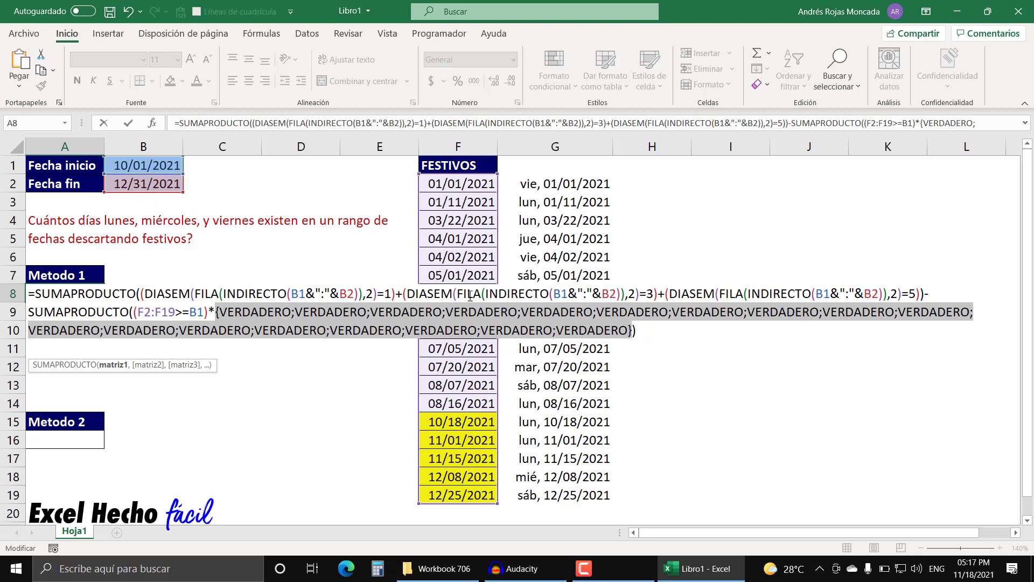
pyautogui.hotkey('ctrl', 'z')
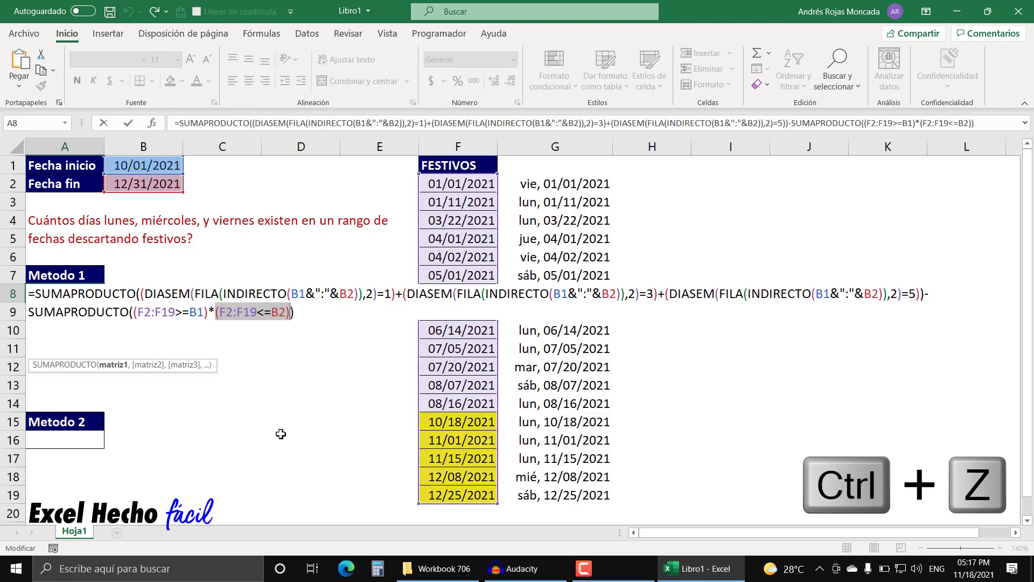
pyautogui.moveTo(131, 312); pyautogui.dragTo(277, 311)
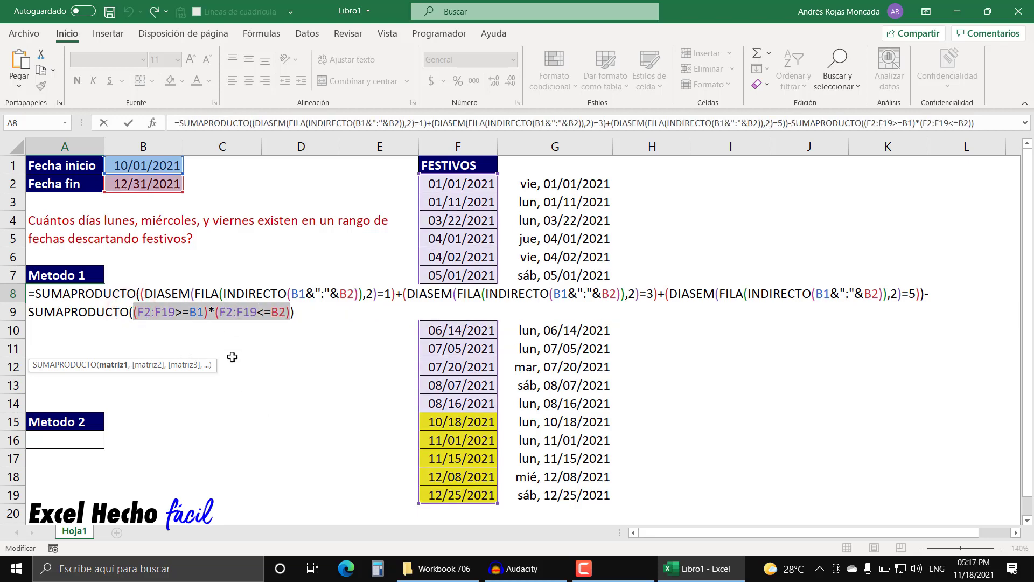
pyautogui.press('F9')
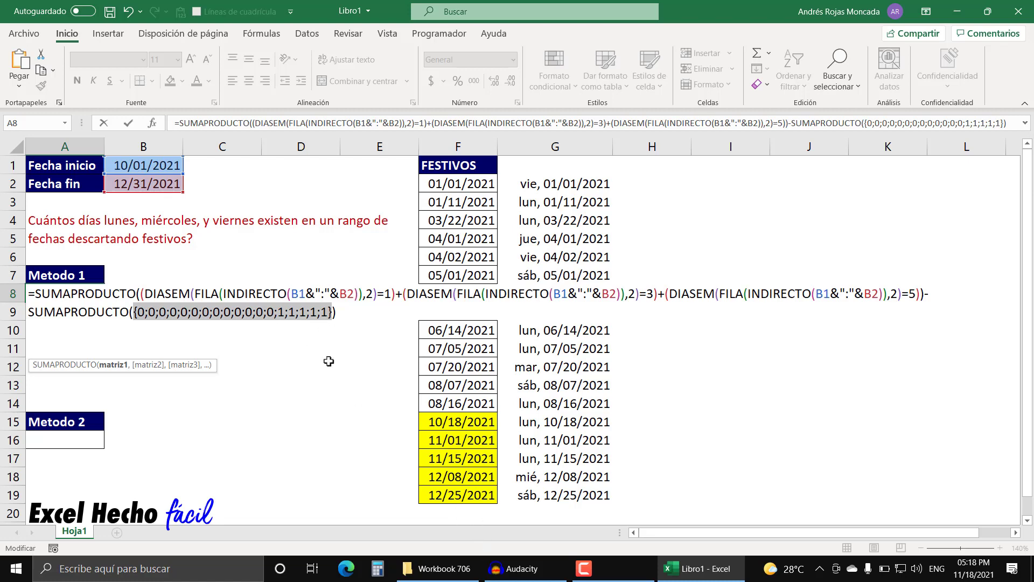
pyautogui.hotkey('ctrl', 'z')
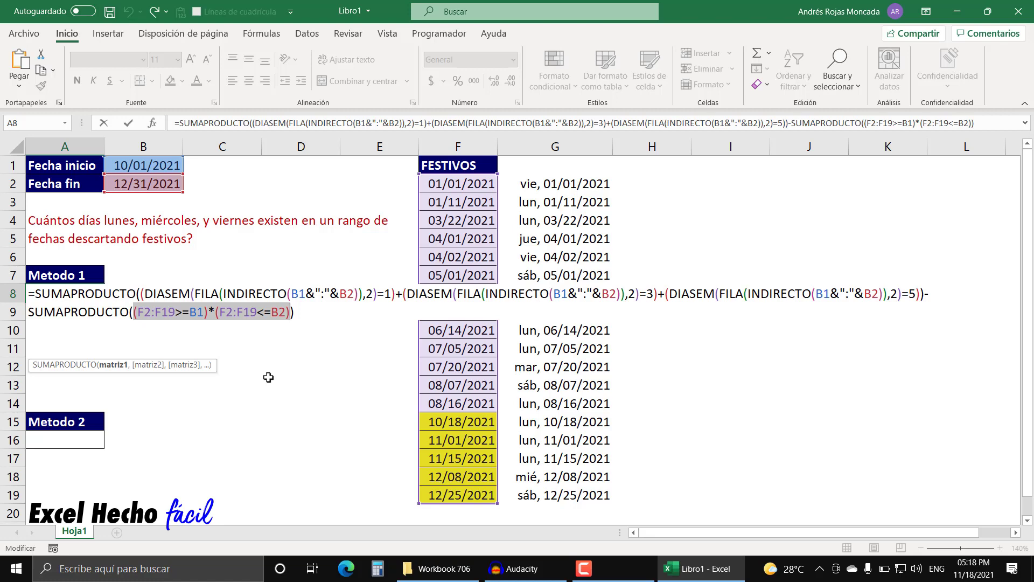
# Add parentheses and three empty ()+()+() weekday terms after the date filter.
pyautogui.click(290, 312)
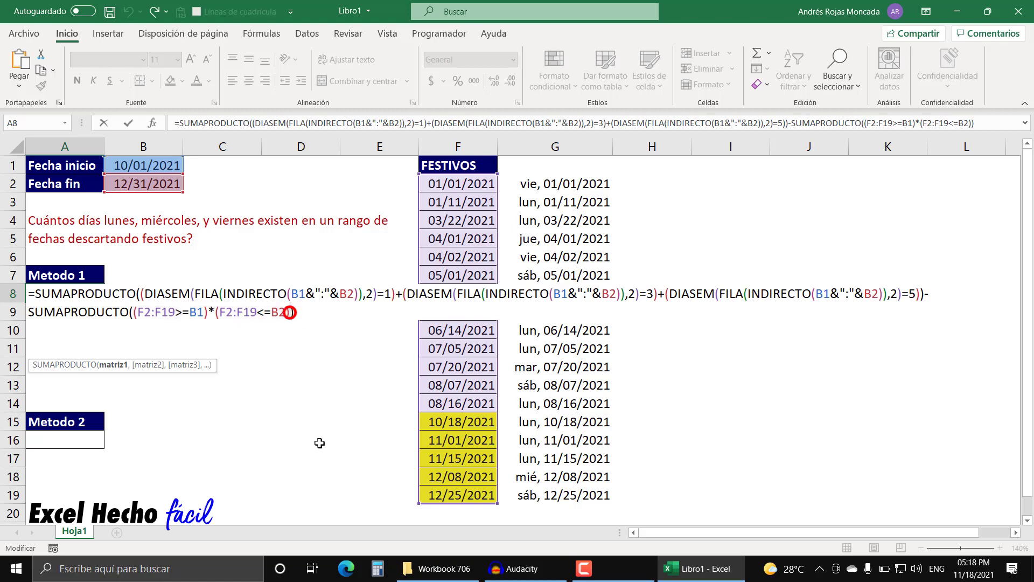
pyautogui.click(137, 315)
pyautogui.write('(')
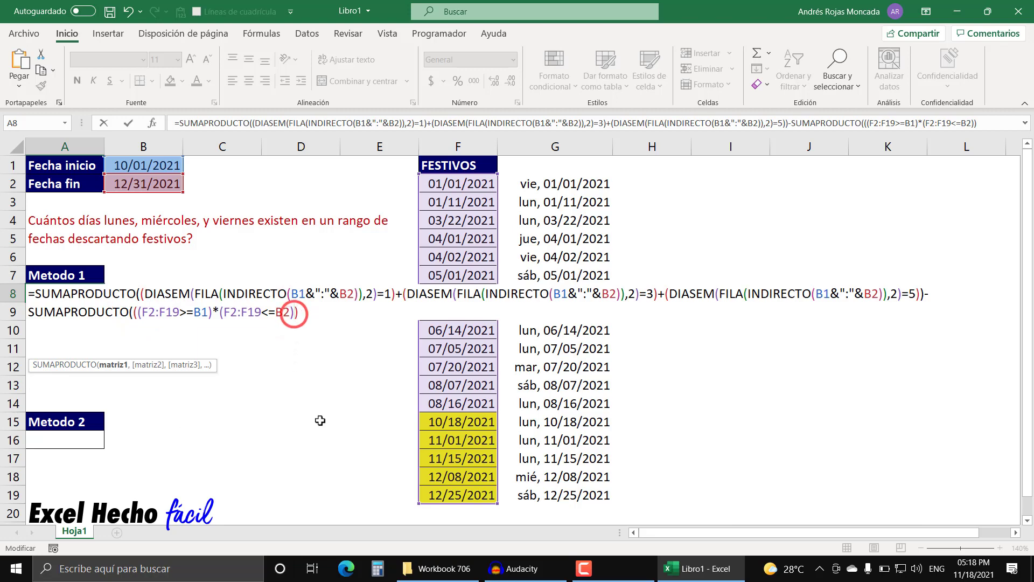
pyautogui.write(')')
pyautogui.write('()')
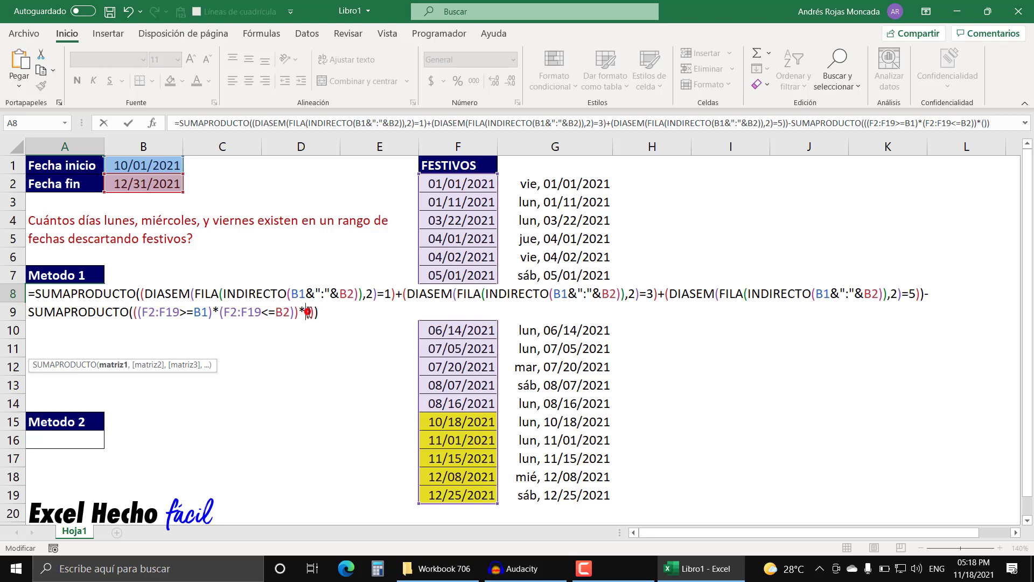
pyautogui.click(308, 312)
pyautogui.write('()')
pyautogui.write('+')
pyautogui.write('()+')
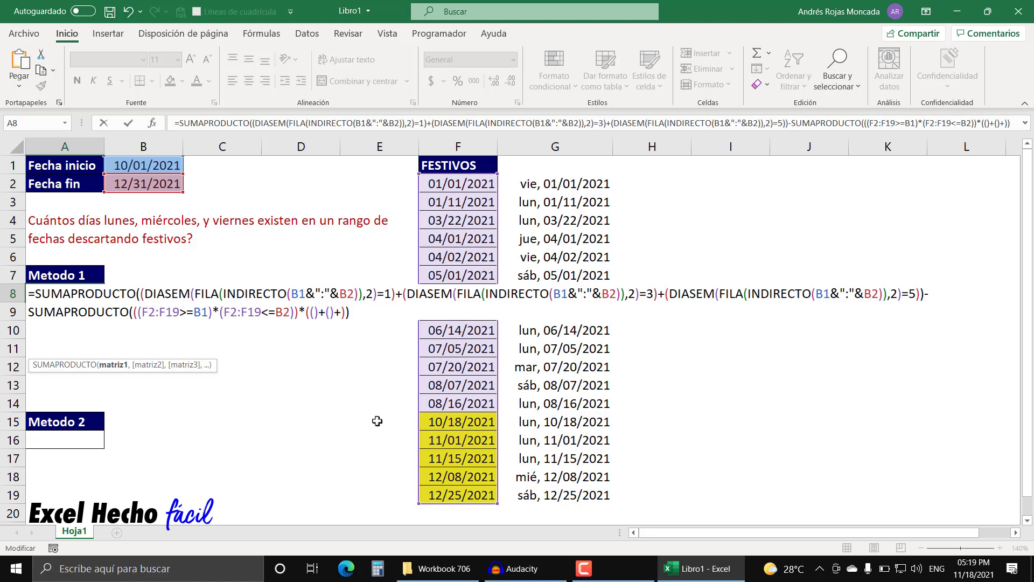
pyautogui.write('()')
# Fill the first term with the Monday test DIASEM(F2:F19,2)=1.
pyautogui.click(314, 313)
pyautogui.write('di')
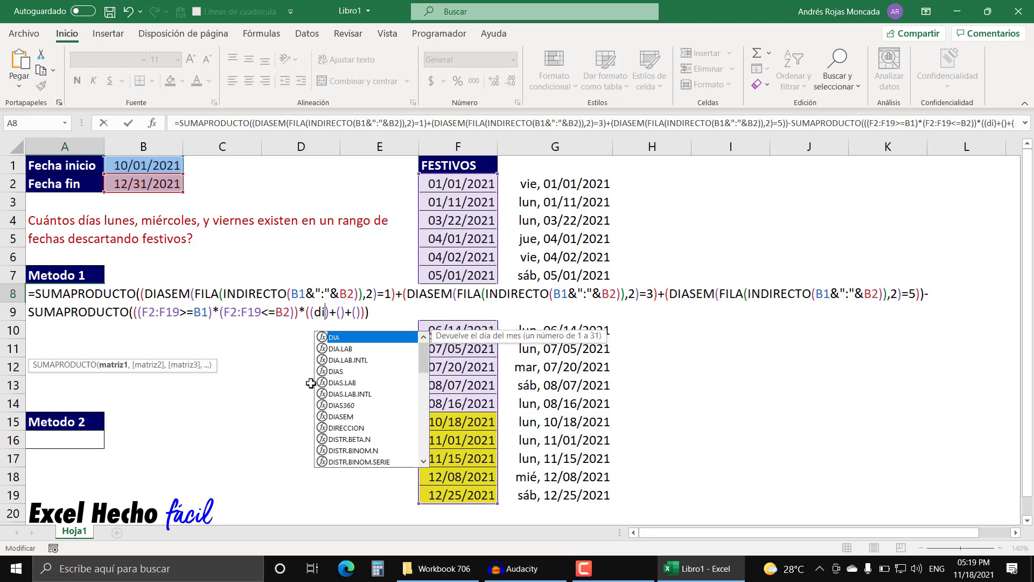
pyautogui.write('asem')
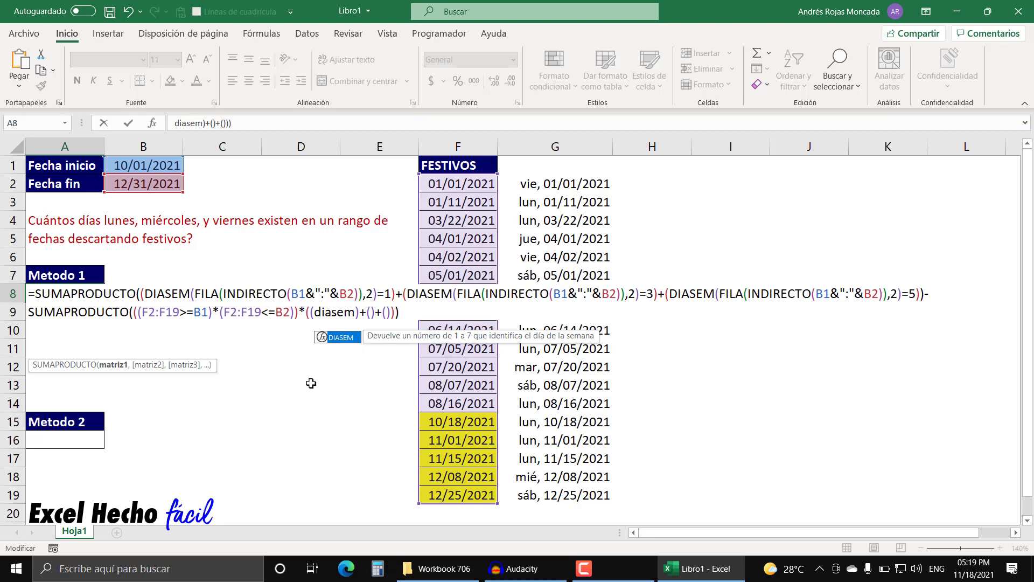
pyautogui.press('Tab')
pyautogui.write(')')
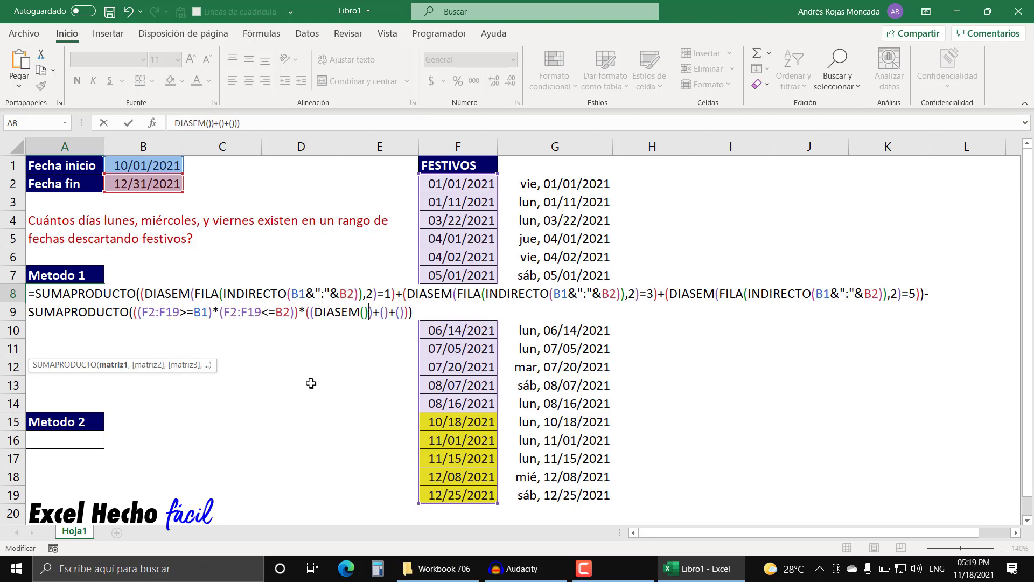
pyautogui.click(365, 312)
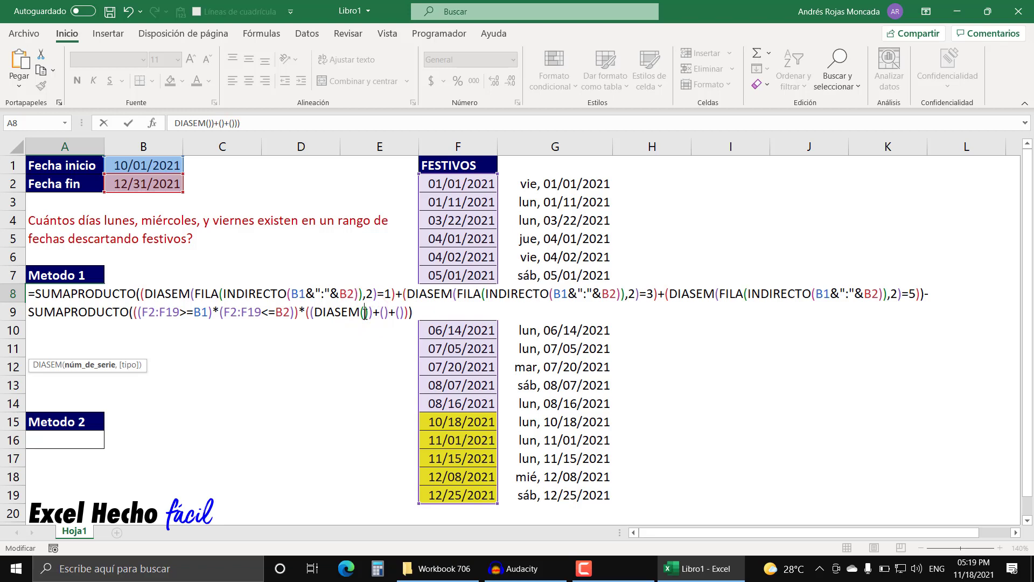
pyautogui.moveTo(440, 182); pyautogui.dragTo(457, 495)
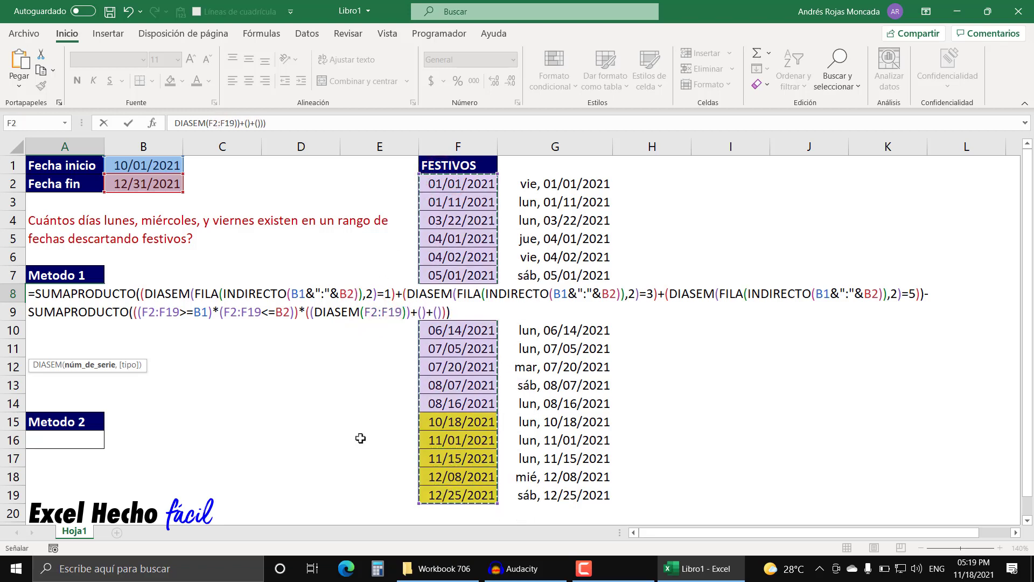
pyautogui.write(',')
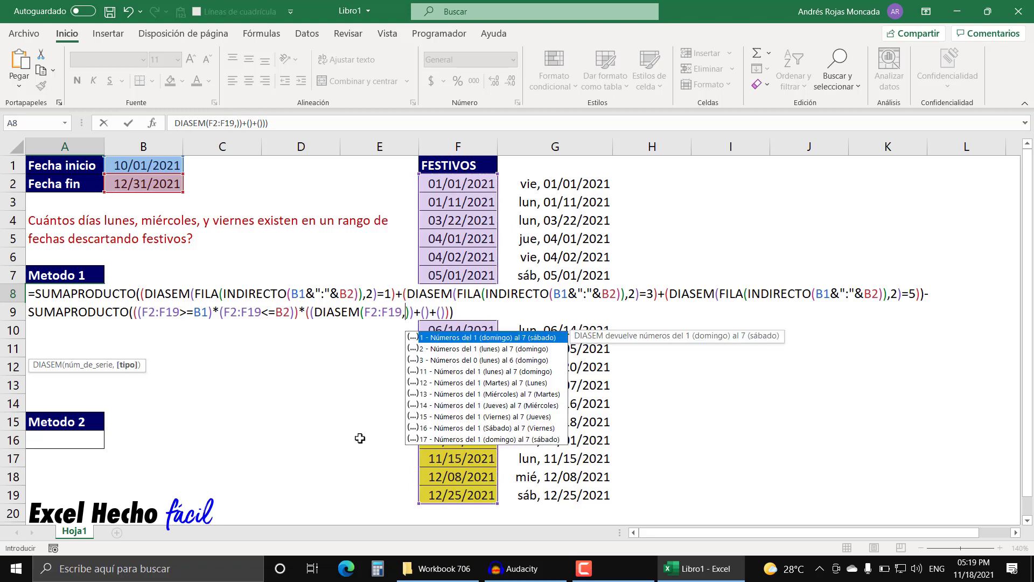
pyautogui.doubleClick(448, 348)
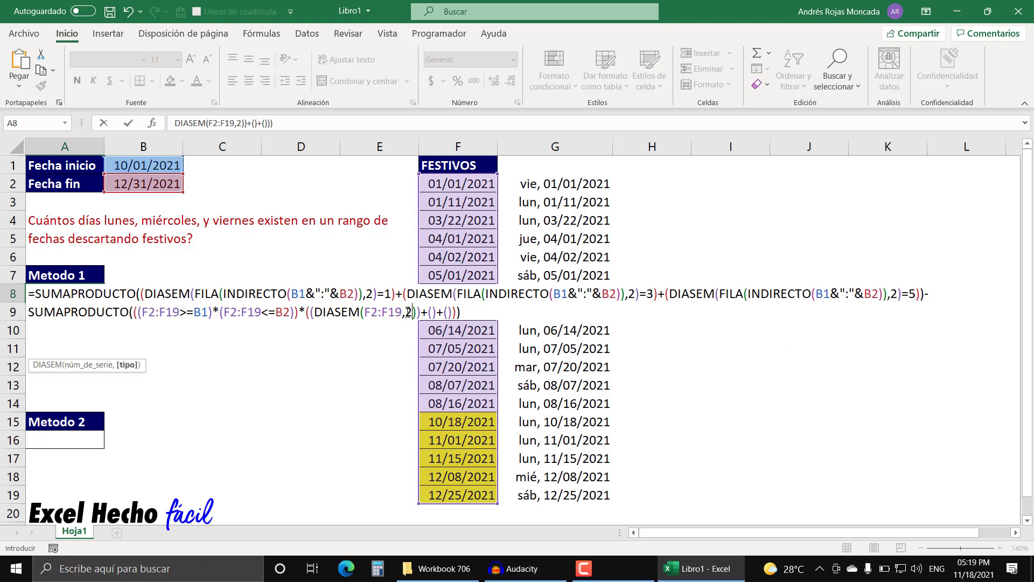
pyautogui.click(416, 312)
pyautogui.write('=')
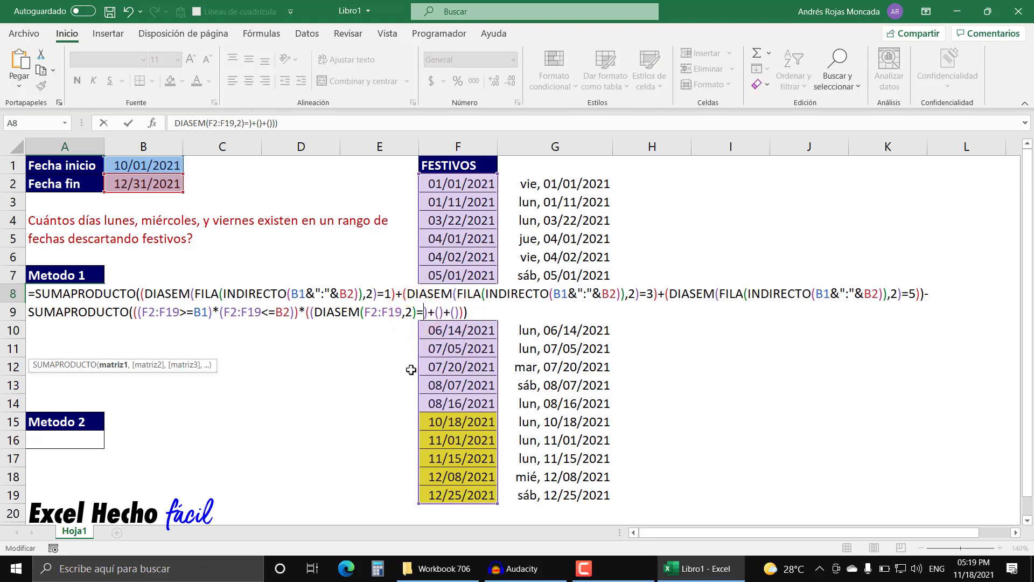
pyautogui.write('1')
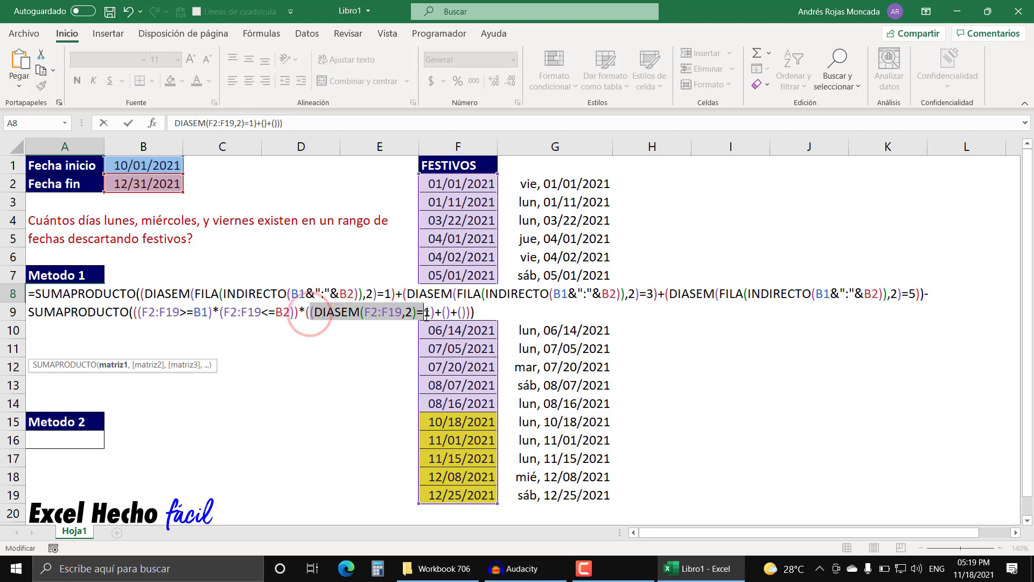
# Copy the Monday test into the other two terms, changing them to =3 and =5.
pyautogui.moveTo(310, 312); pyautogui.dragTo(435, 312)
pyautogui.hotkey('ctrl', 'c')
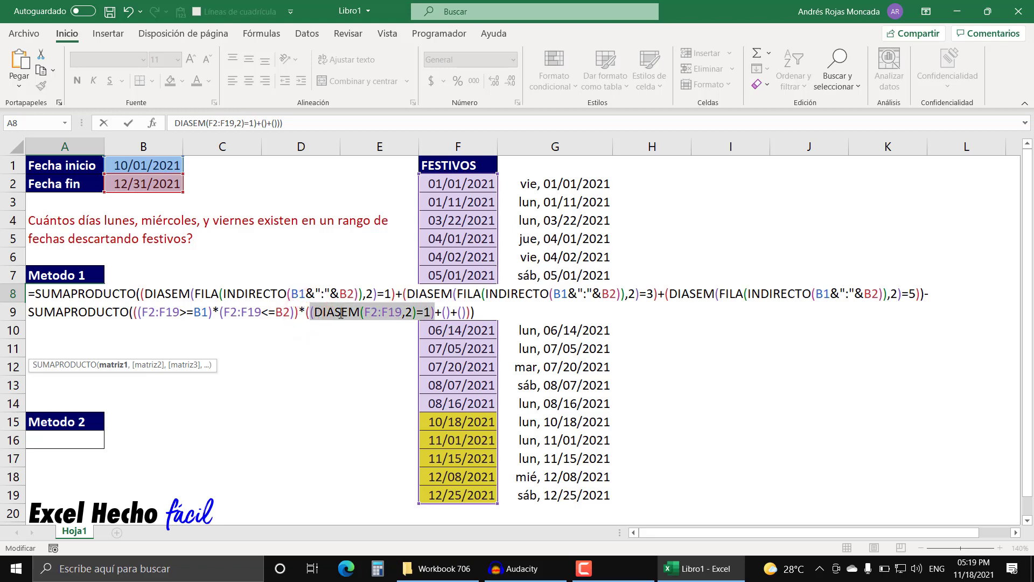
pyautogui.click(447, 312)
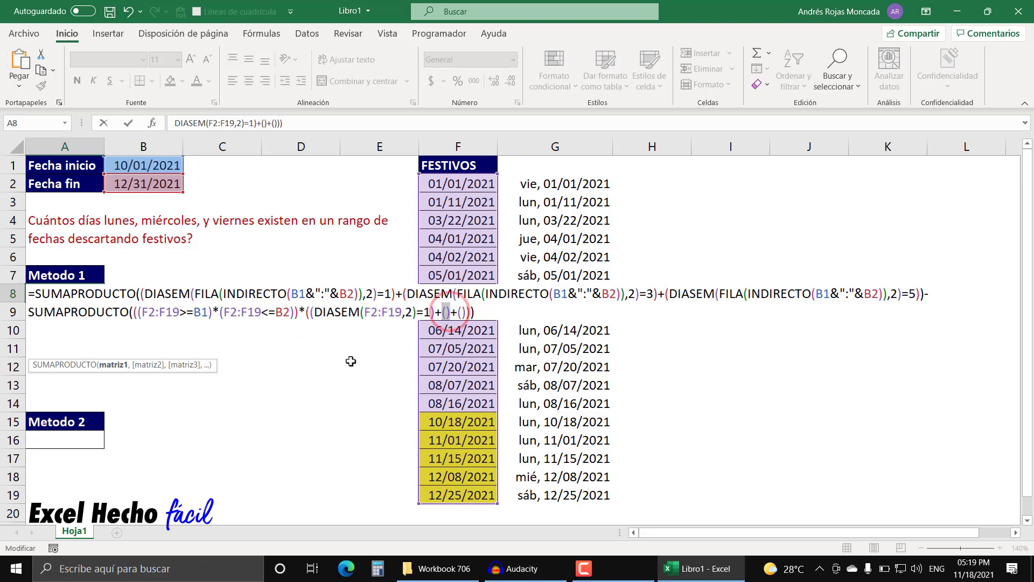
pyautogui.hotkey('ctrl', 'v')
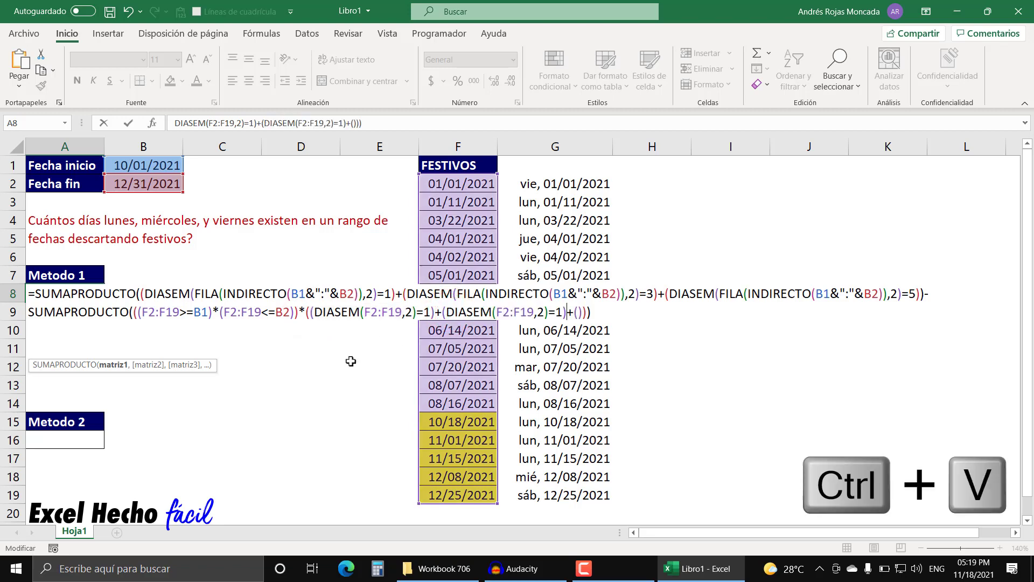
pyautogui.doubleClick(557, 312)
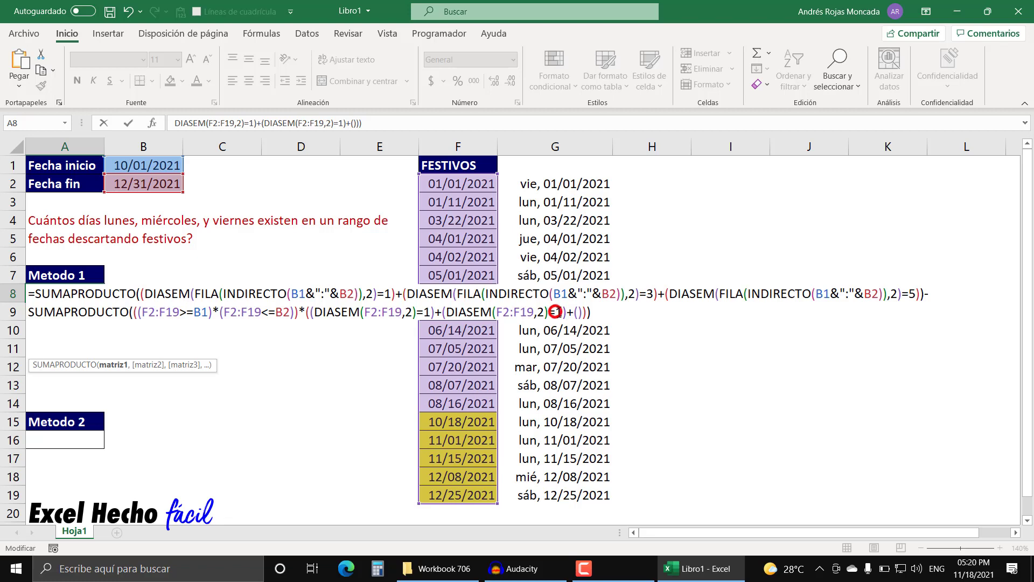
pyautogui.write('3')
pyautogui.click(573, 312)
pyautogui.hotkey('ctrl', 'v')
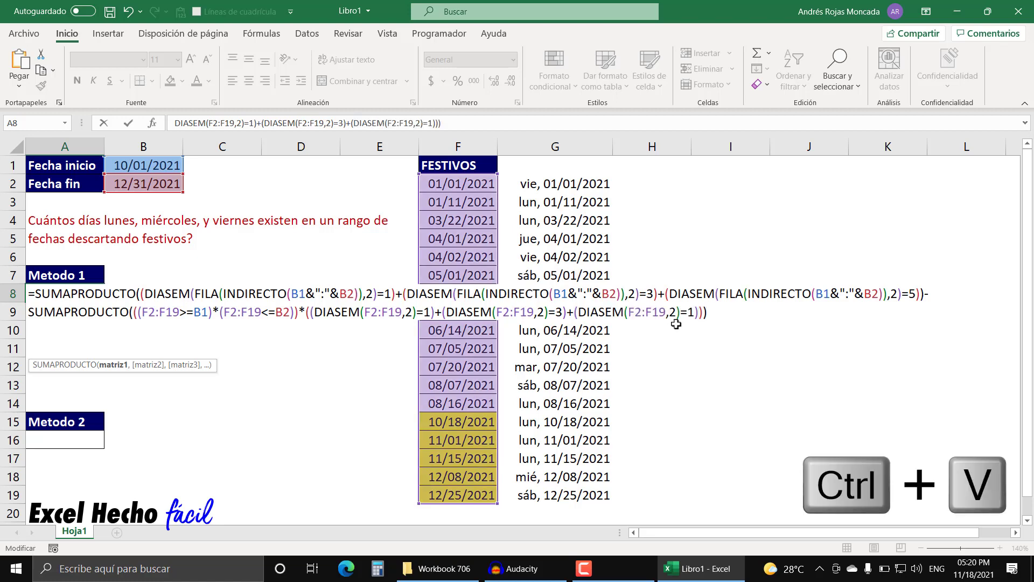
pyautogui.doubleClick(691, 312)
pyautogui.write('5')
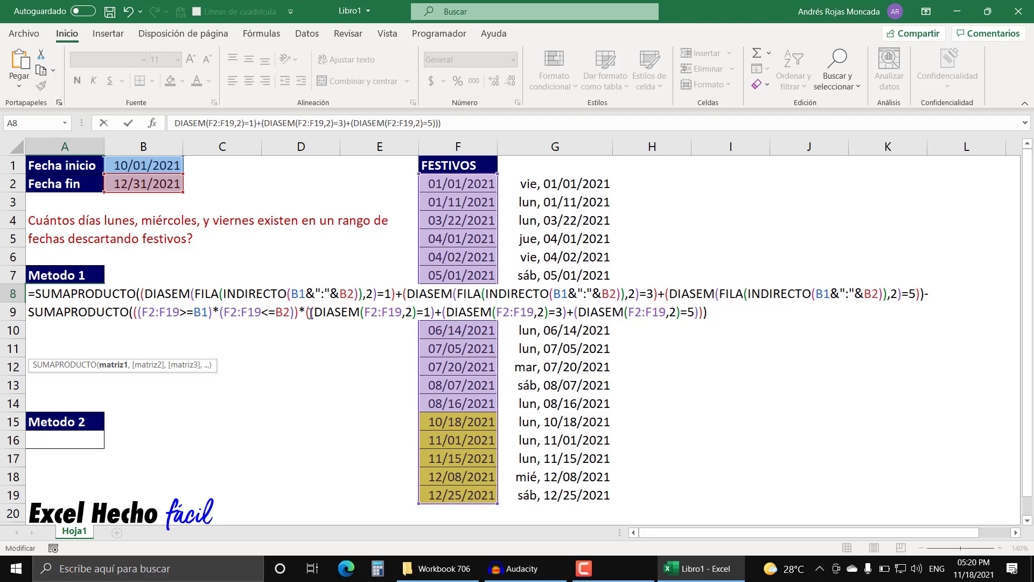
pyautogui.moveTo(310, 314); pyautogui.dragTo(700, 316)
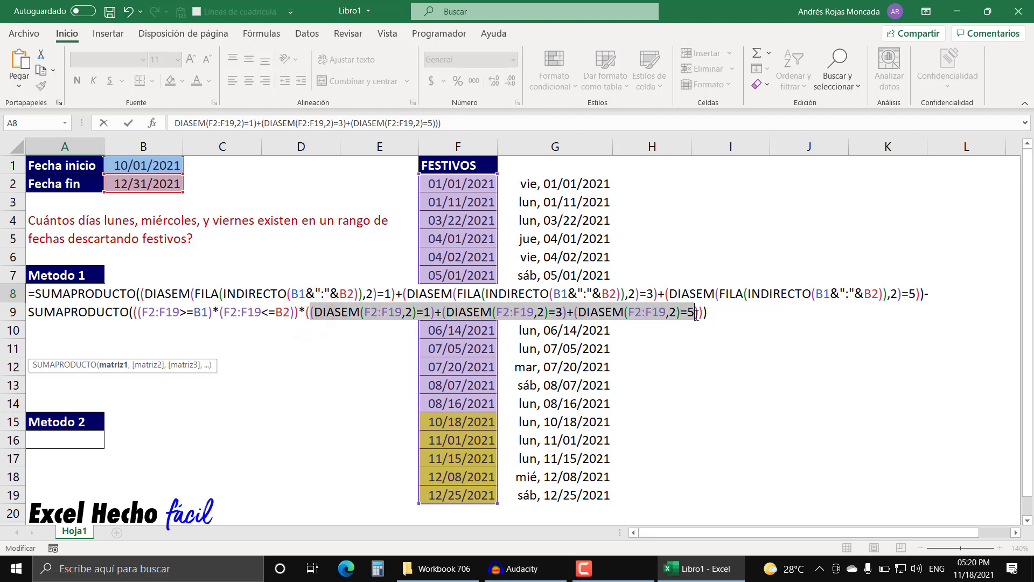
pyautogui.press('F9')
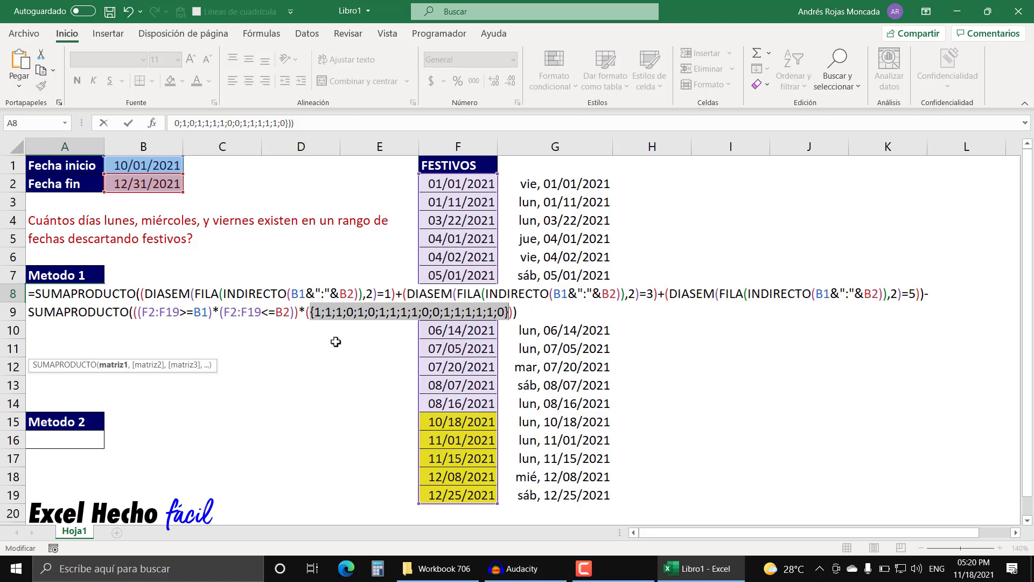
pyautogui.hotkey('ctrl', 'z')
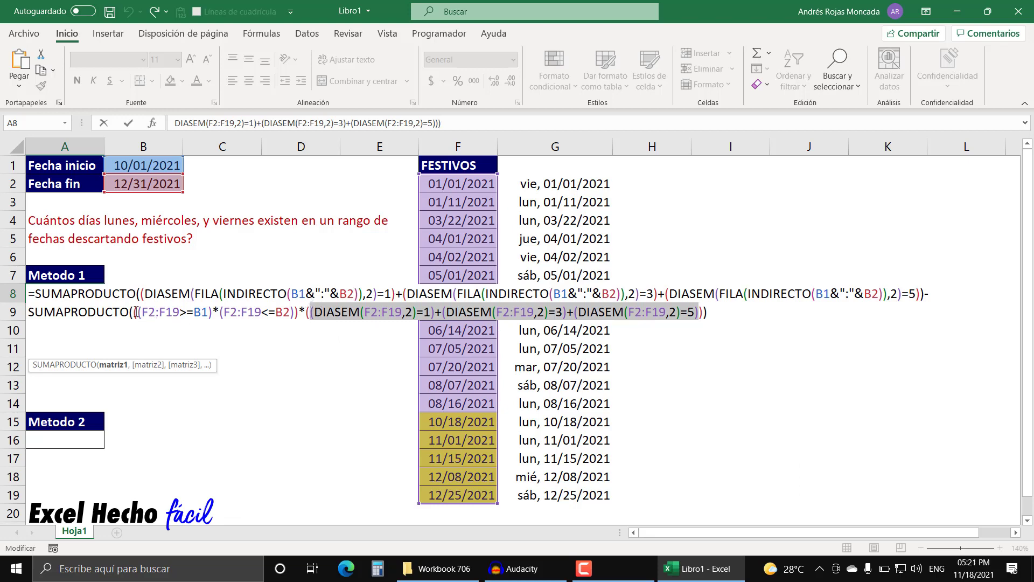
pyautogui.moveTo(132, 312); pyautogui.dragTo(704, 311)
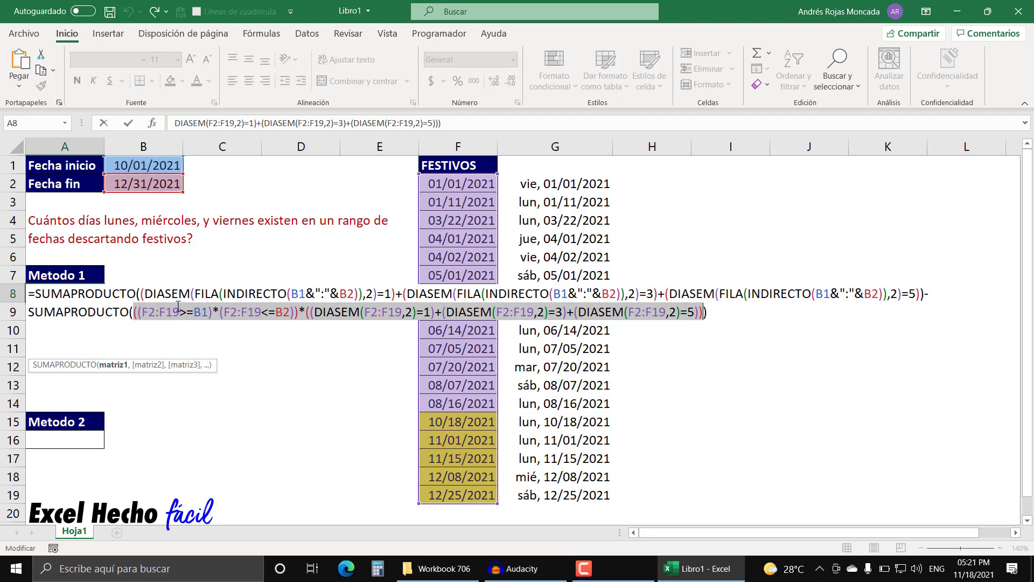
pyautogui.press('F9')
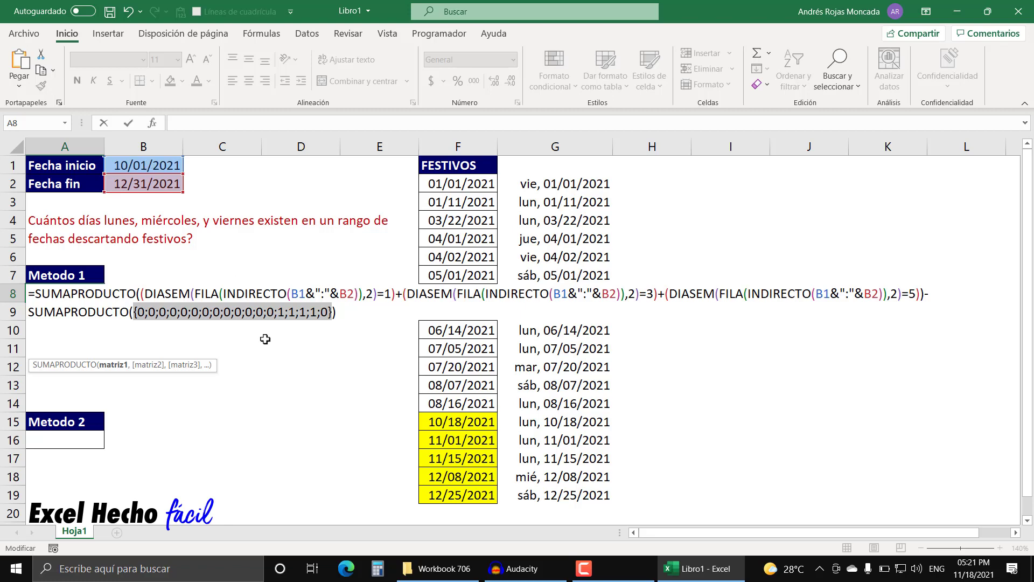
pyautogui.hotkey('ctrl', 'z')
pyautogui.click(30, 311)
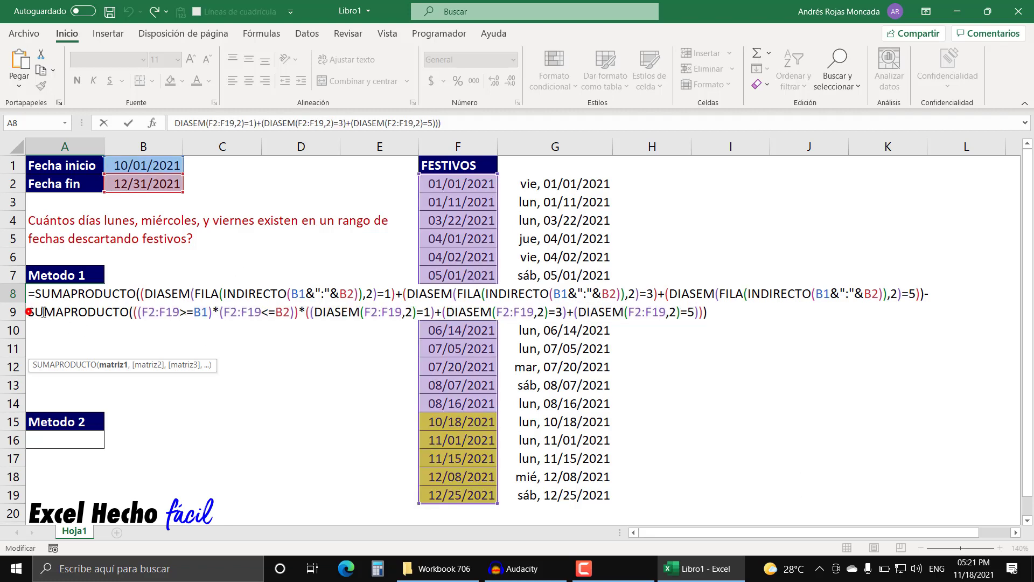
pyautogui.moveTo(28, 312); pyautogui.dragTo(707, 315)
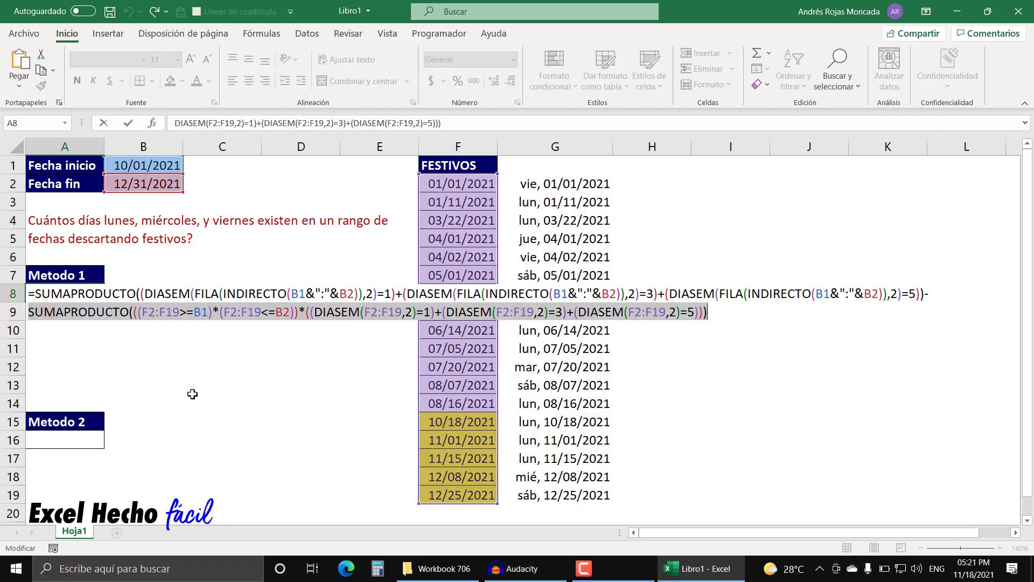
pyautogui.press('F9')
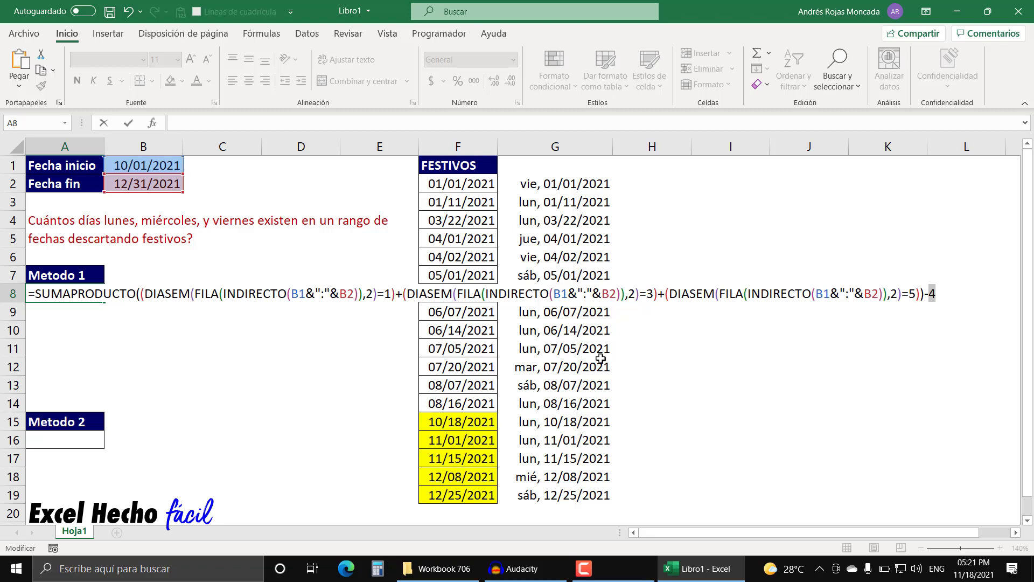
pyautogui.hotkey('ctrl', 'z')
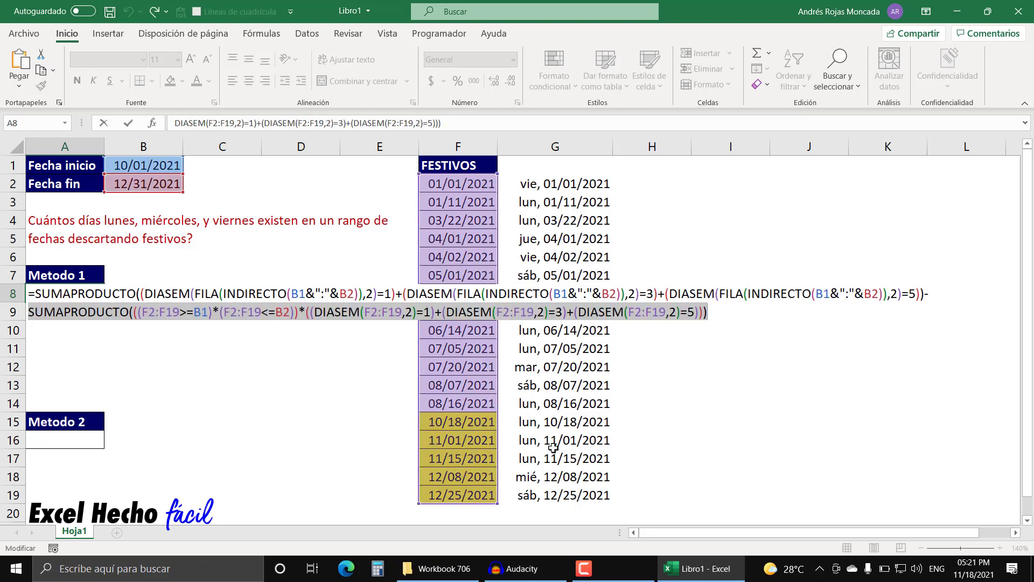
pyautogui.click(711, 312)
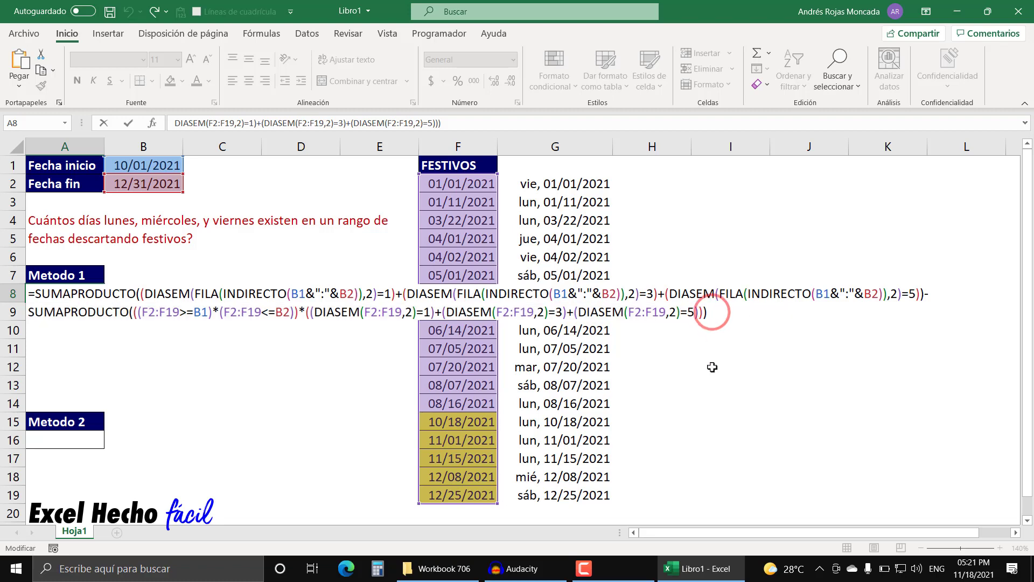
# Commit the Method 1 formula so A8 shows 36, and review it.
pyautogui.press('Return')
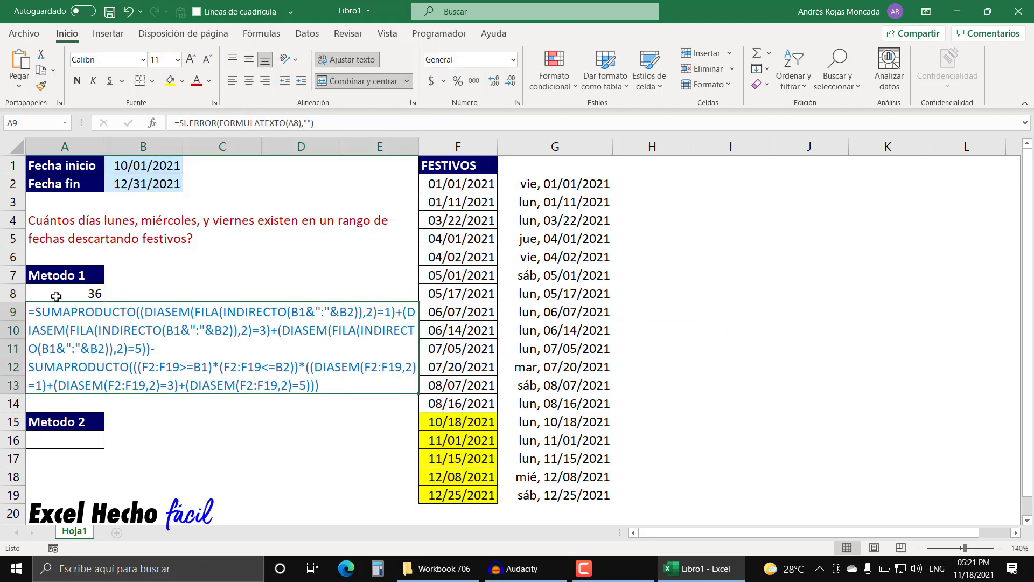
pyautogui.click(56, 296)
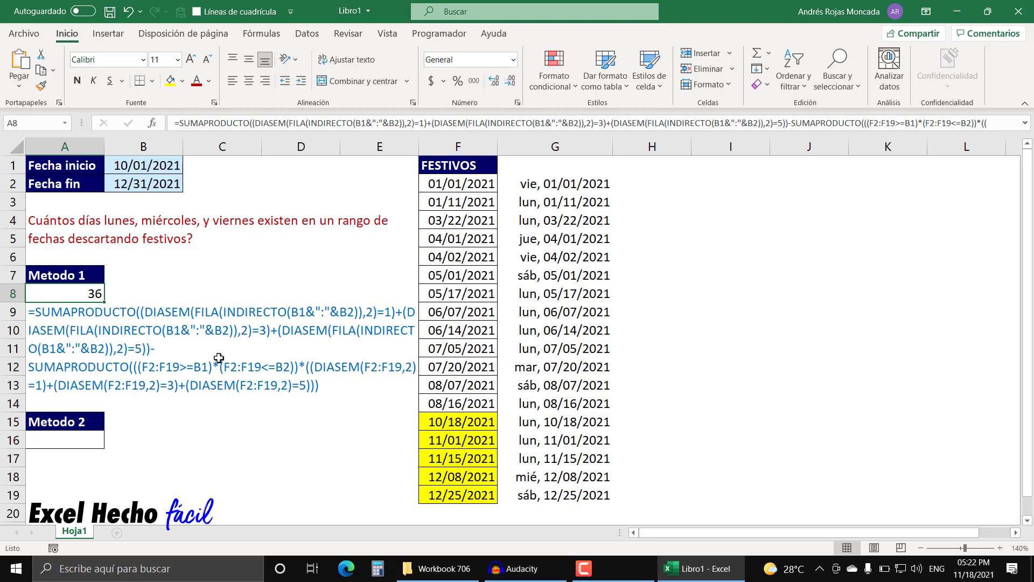
pyautogui.click(57, 438)
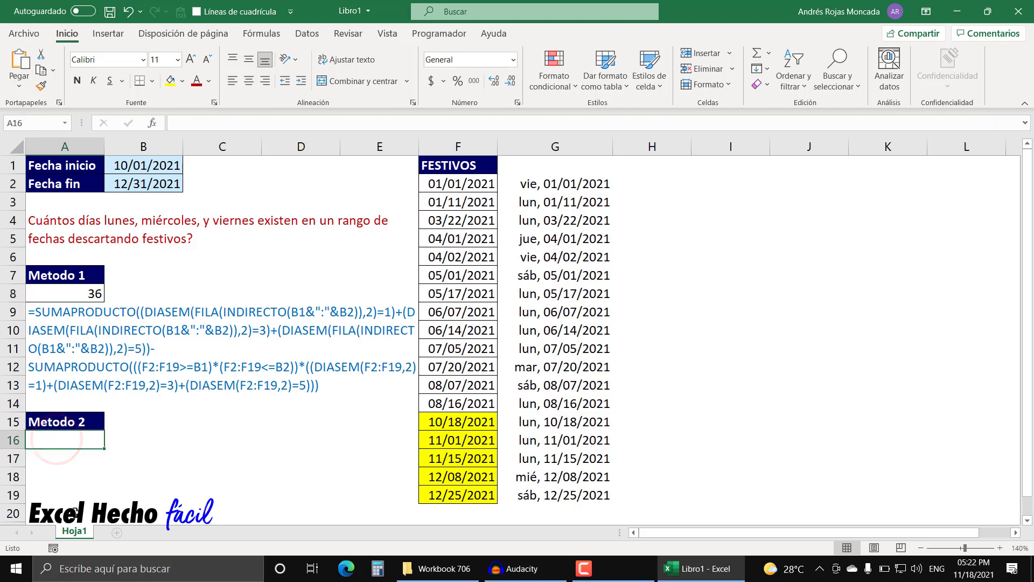
# Start the Method 2 formula =DIAS.LAB.INTL( in A16.
pyautogui.write('dias')
pyautogui.press('BackSpace')
pyautogui.press('BackSpace')
pyautogui.press('BackSpace')
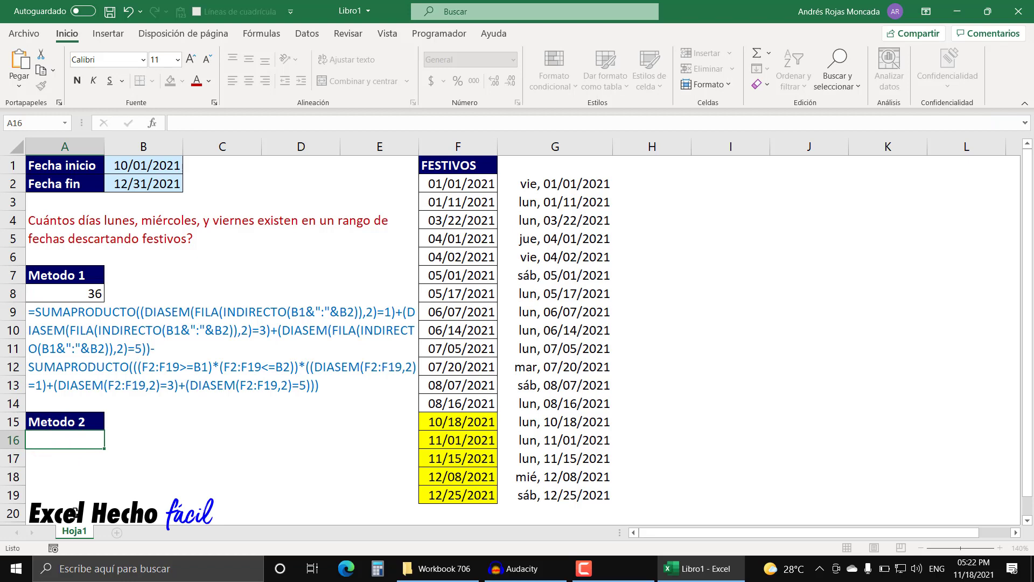
pyautogui.press('Escape')
pyautogui.write('=dias')
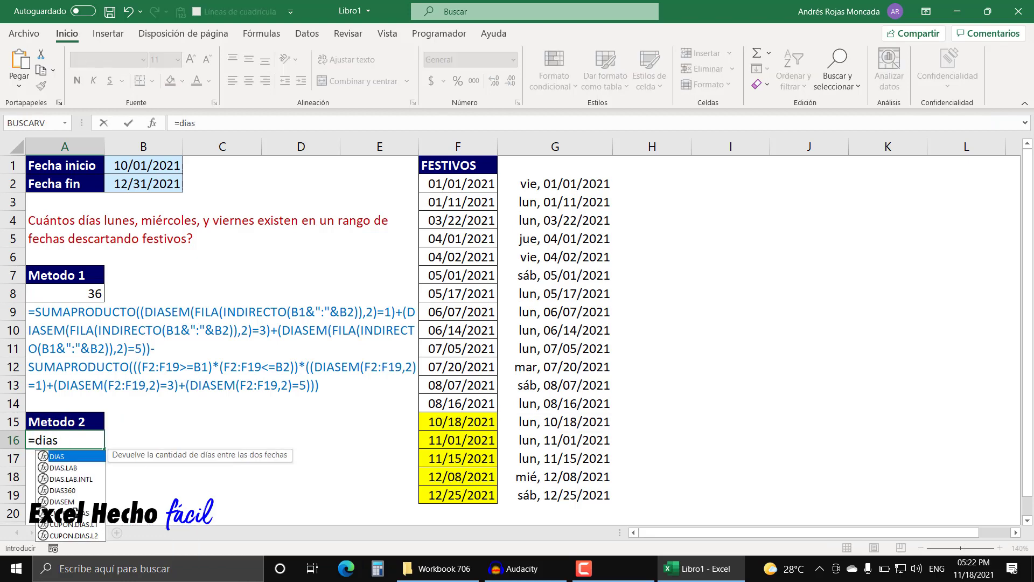
pyautogui.press('Down')
pyautogui.press('Down')
pyautogui.press('Tab')
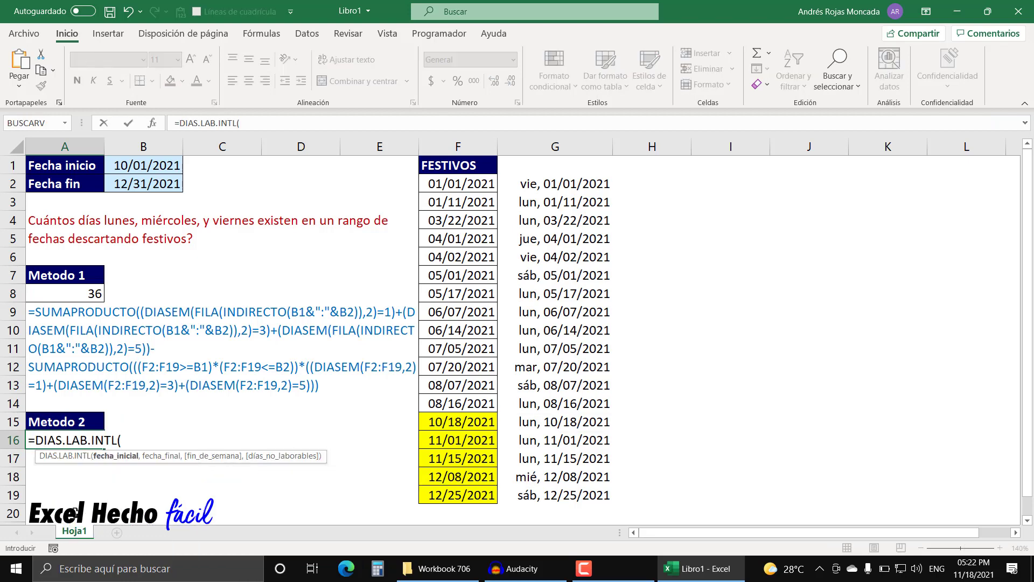
pyautogui.press('BackSpace')
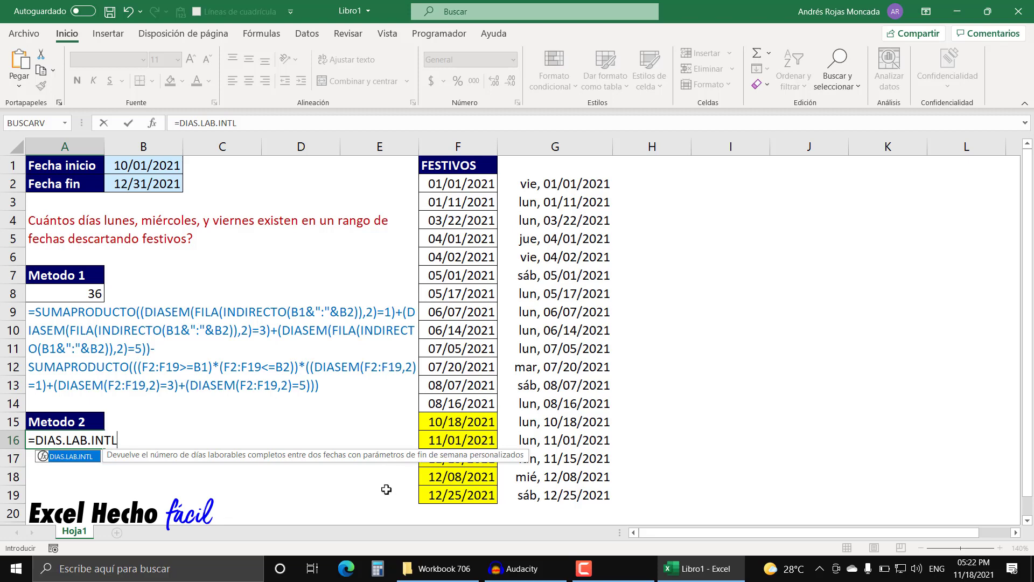
pyautogui.write('(')
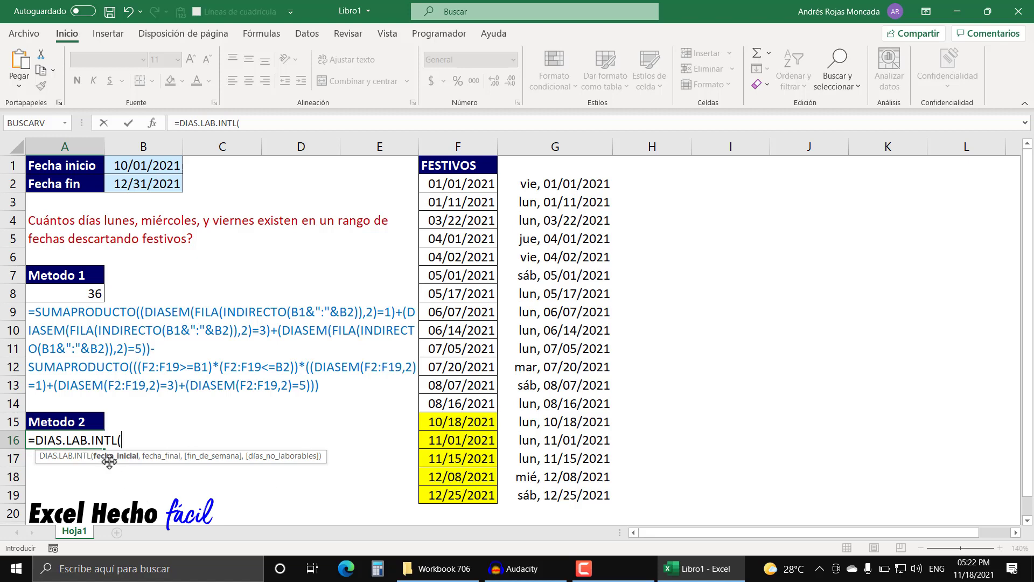
# Supply B1 as start date and B2 as end date, ending with a comma.
pyautogui.click(132, 166)
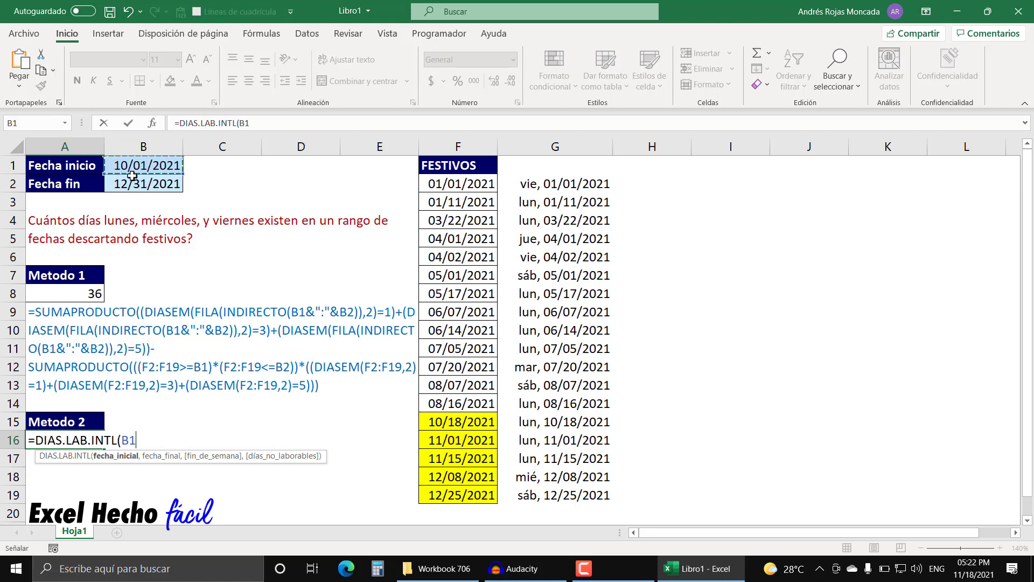
pyautogui.write(',')
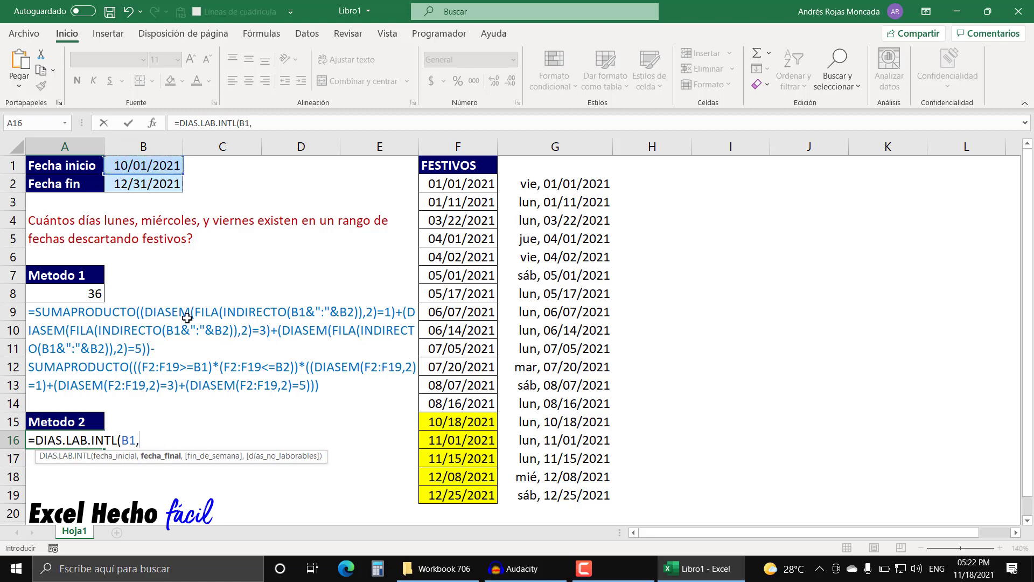
pyautogui.click(136, 184)
pyautogui.write(',')
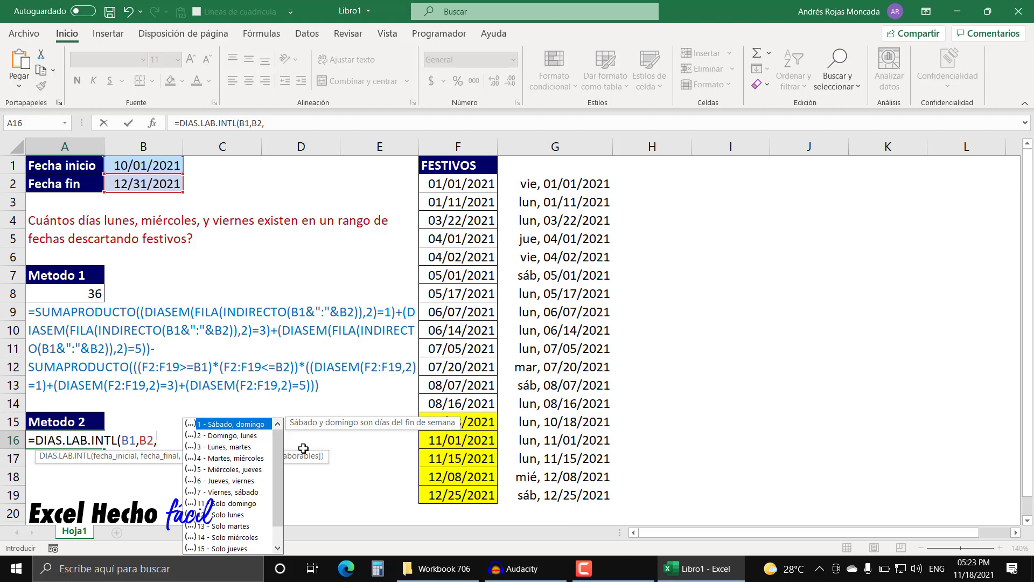
pyautogui.moveTo(278, 441); pyautogui.dragTo(260, 549)
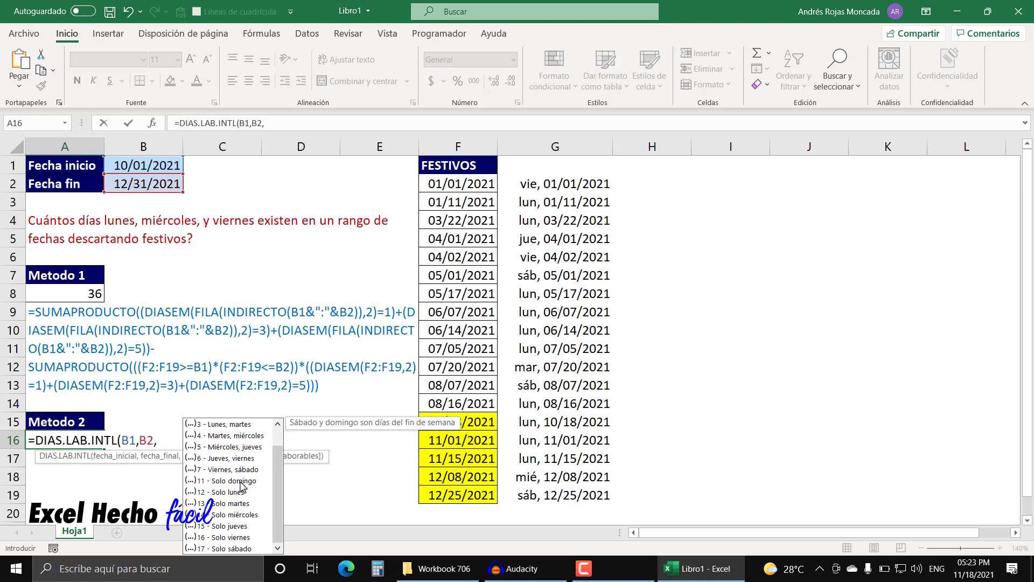
pyautogui.scroll(2, 280, 496)
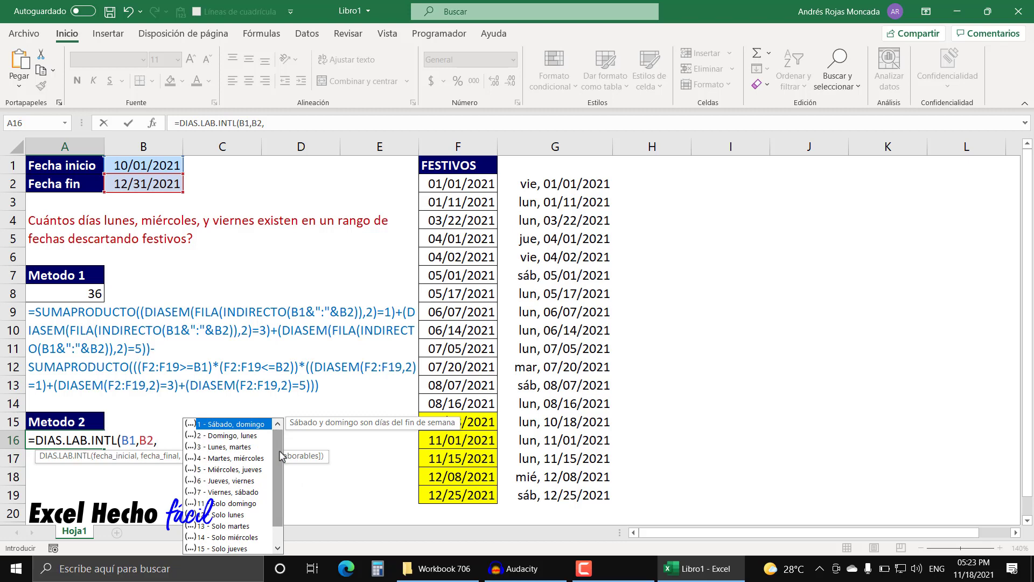
pyautogui.press('Escape')
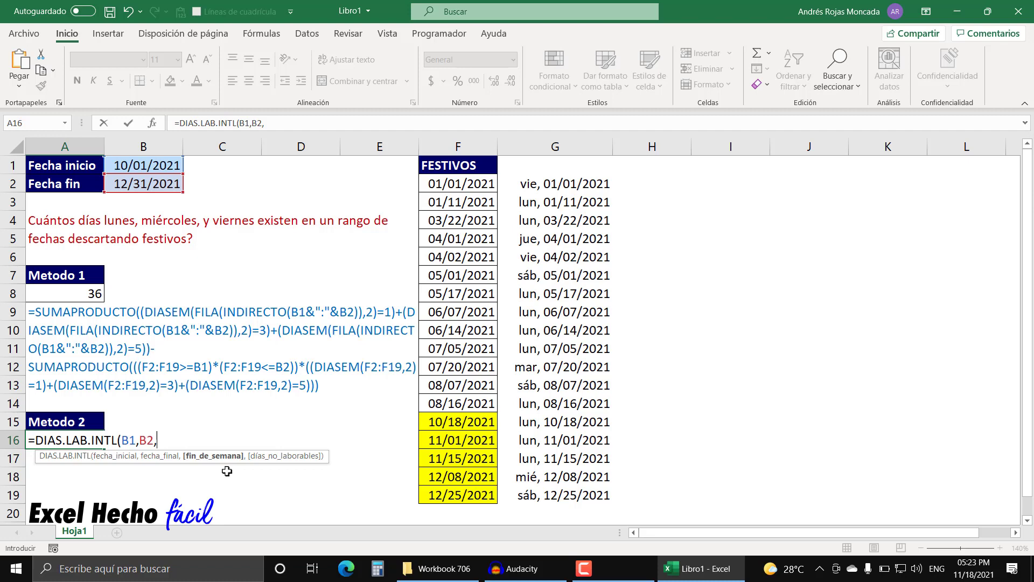
pyautogui.click(30, 438)
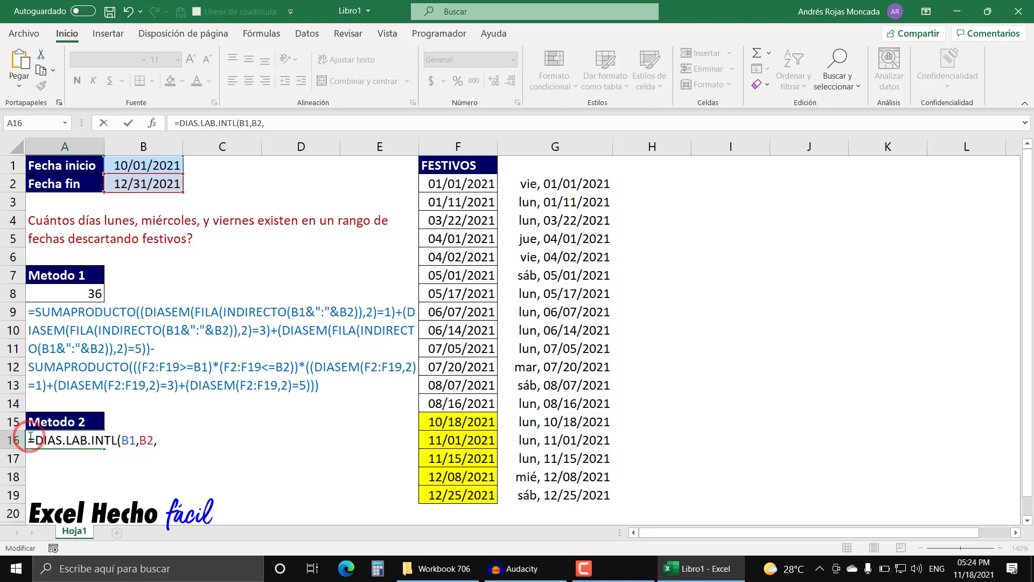
# Keep A16's unfinished formula and open the Help article found by 'funcion dias.lab.intl'.
pyautogui.press('Return')
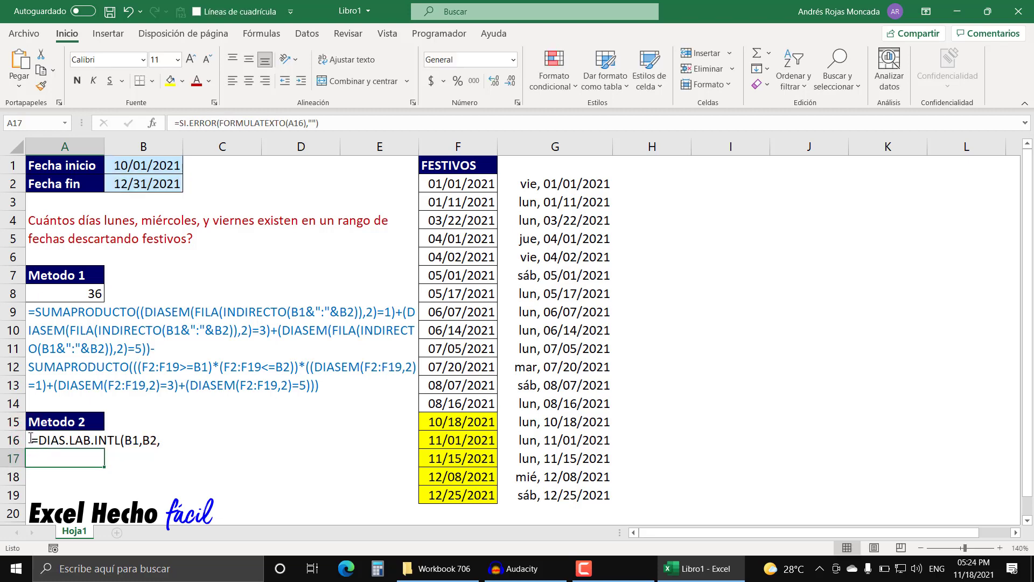
pyautogui.click(498, 34)
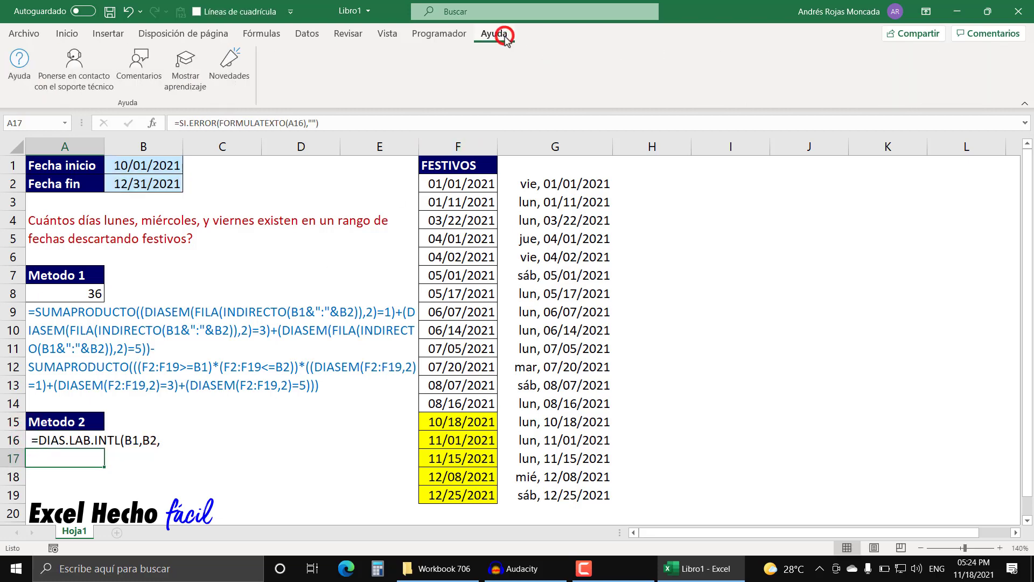
pyautogui.click(19, 62)
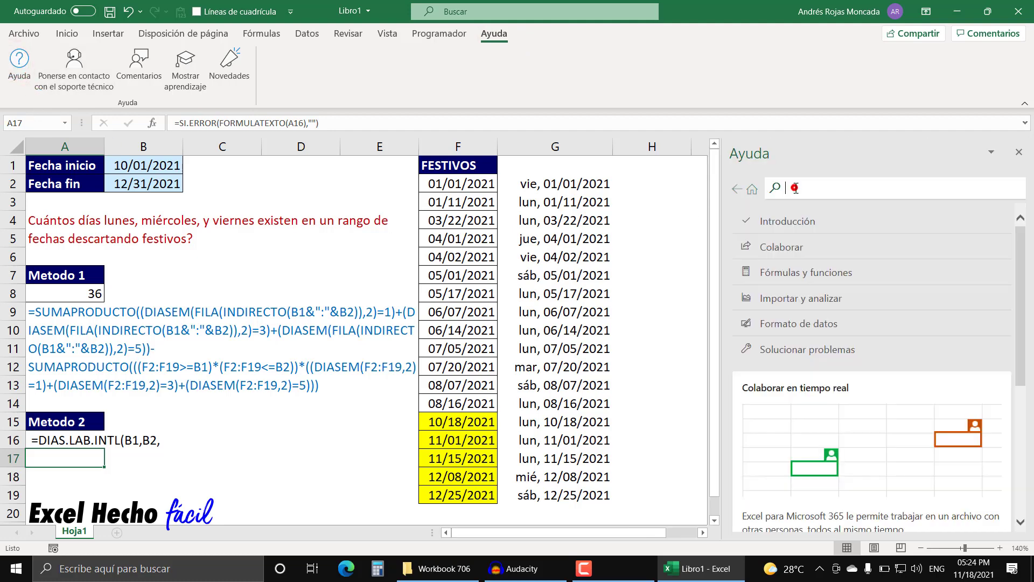
pyautogui.write('funcion ')
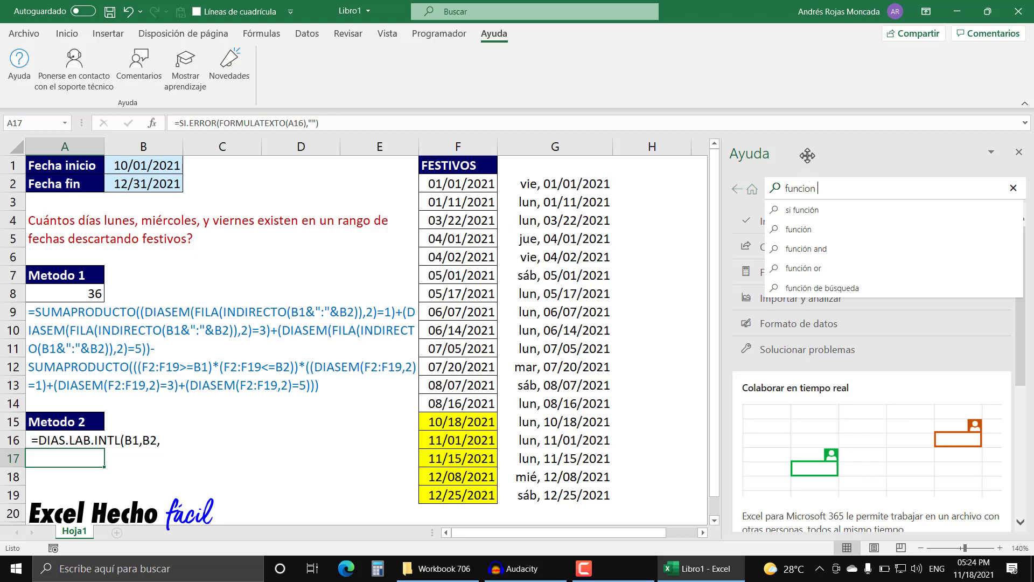
pyautogui.write('dias.lab.')
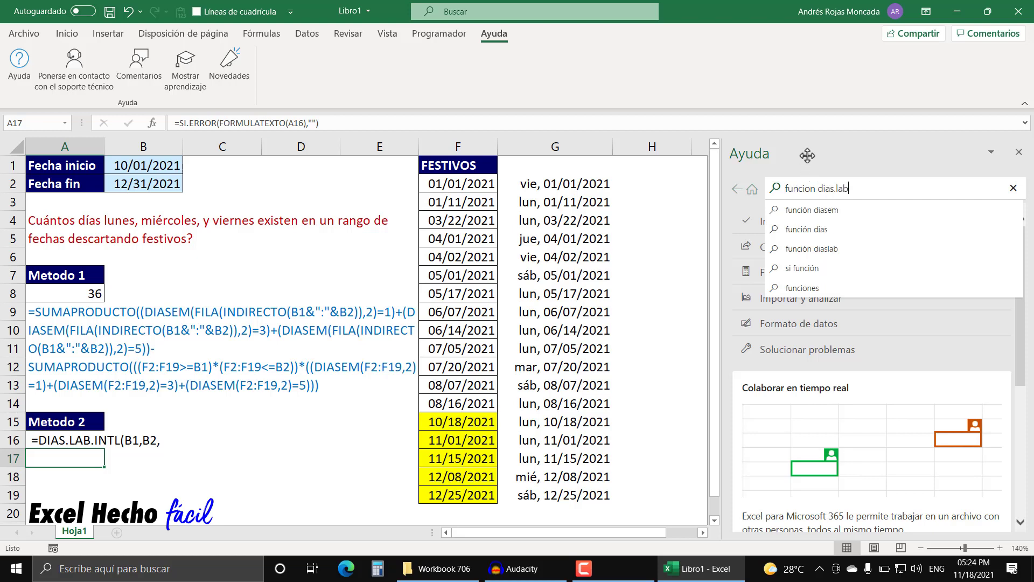
pyautogui.write('intl')
pyautogui.press('Return')
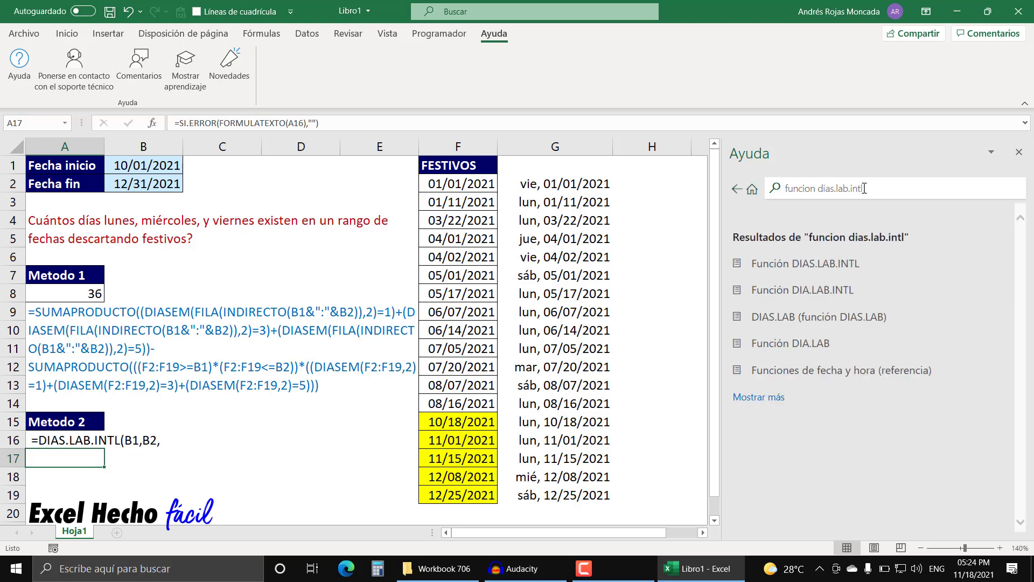
pyautogui.click(784, 269)
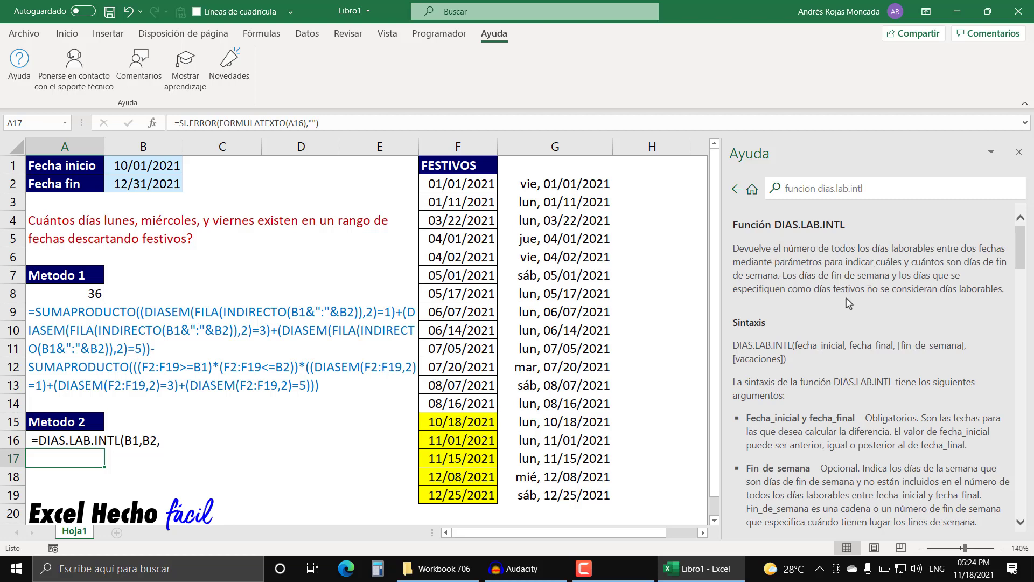
# Read the article's weekend numbers and seven-character weekend strings like 0000011.
pyautogui.scroll(-1, 853, 342)
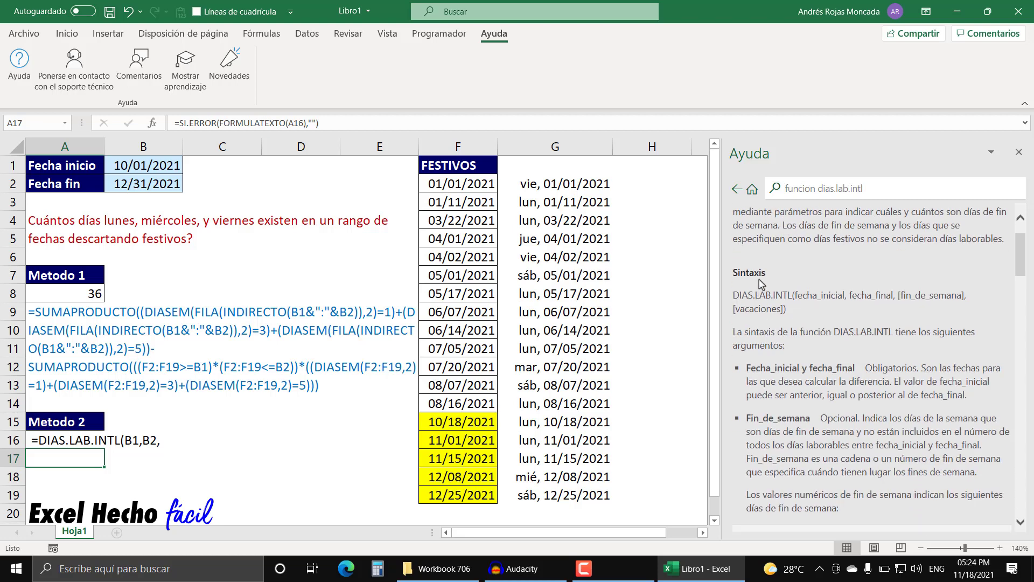
pyautogui.scroll(-1, 784, 362)
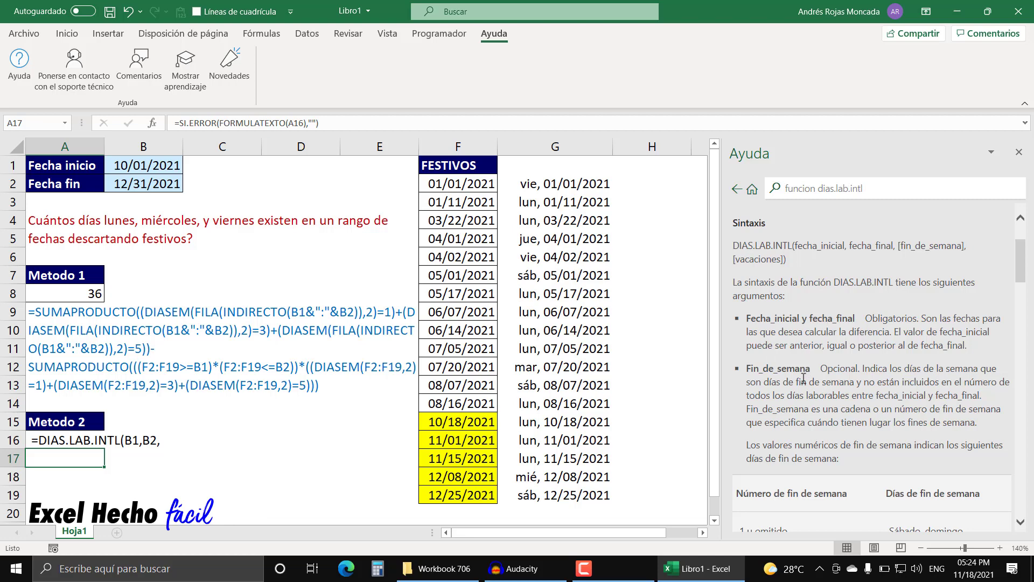
pyautogui.scroll(-3, 803, 379)
pyautogui.scroll(-3, 804, 382)
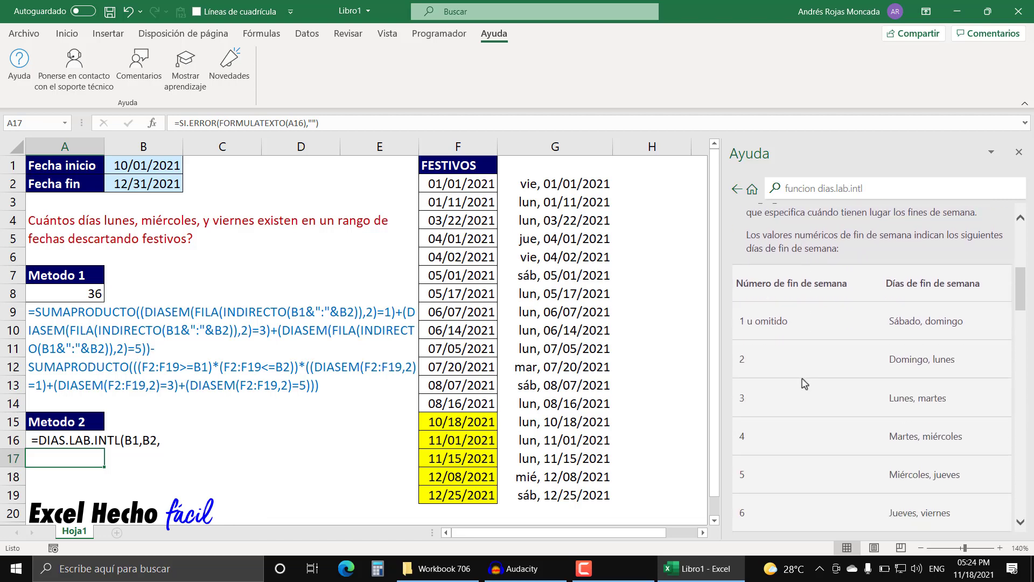
pyautogui.scroll(-3, 798, 379)
pyautogui.scroll(-5, 784, 429)
pyautogui.scroll(-8, 782, 424)
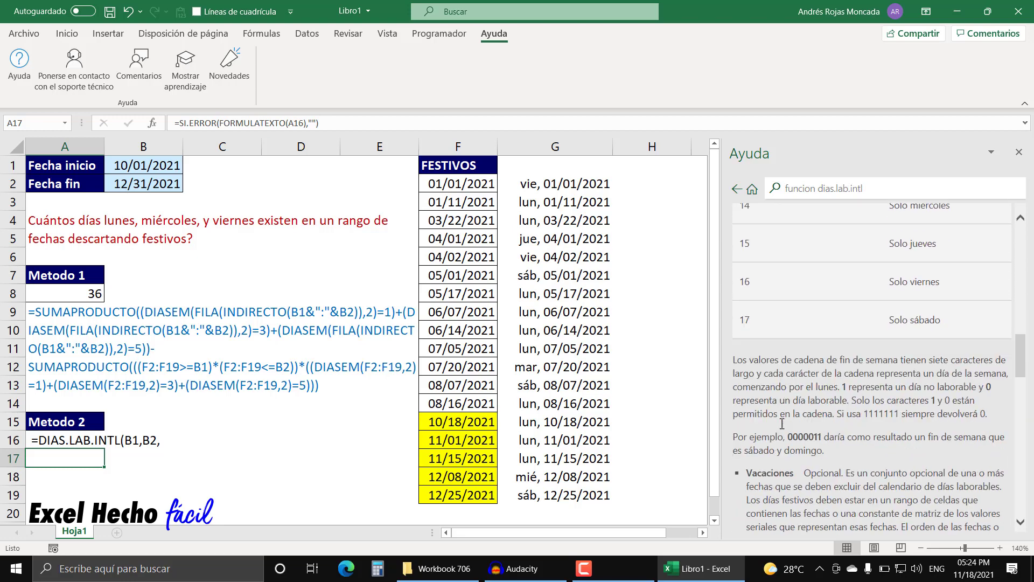
pyautogui.scroll(-3, 783, 424)
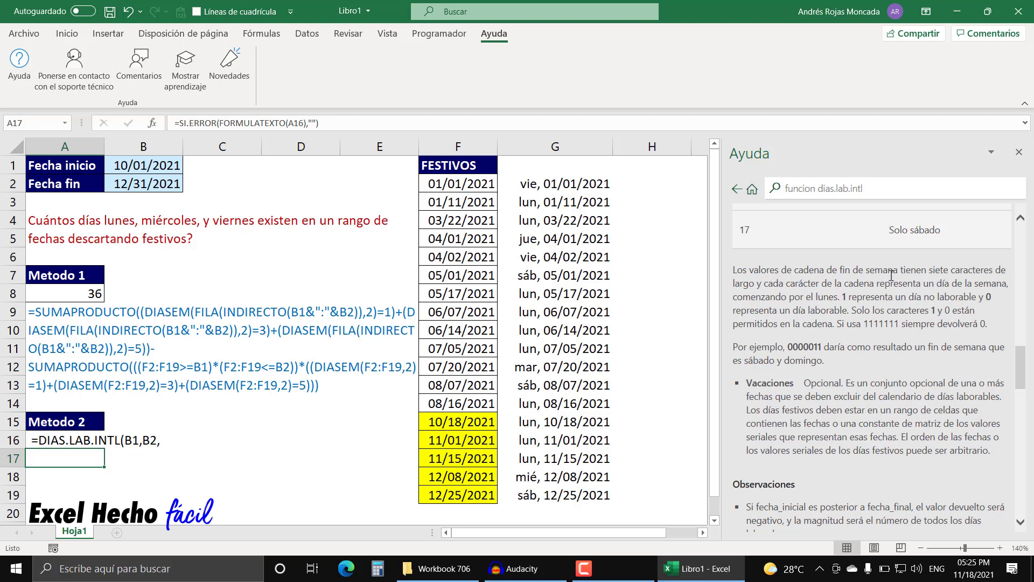
# Close Help and resume editing A16's DIAS.LAB.INTL formula after the B2 argument.
pyautogui.click(1019, 152)
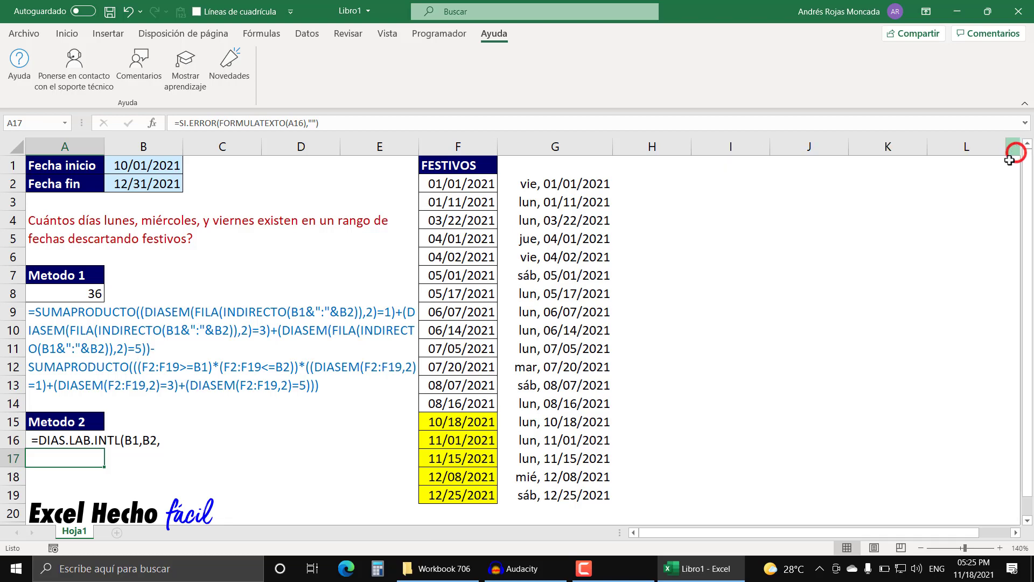
pyautogui.click(47, 440)
pyautogui.press('F2')
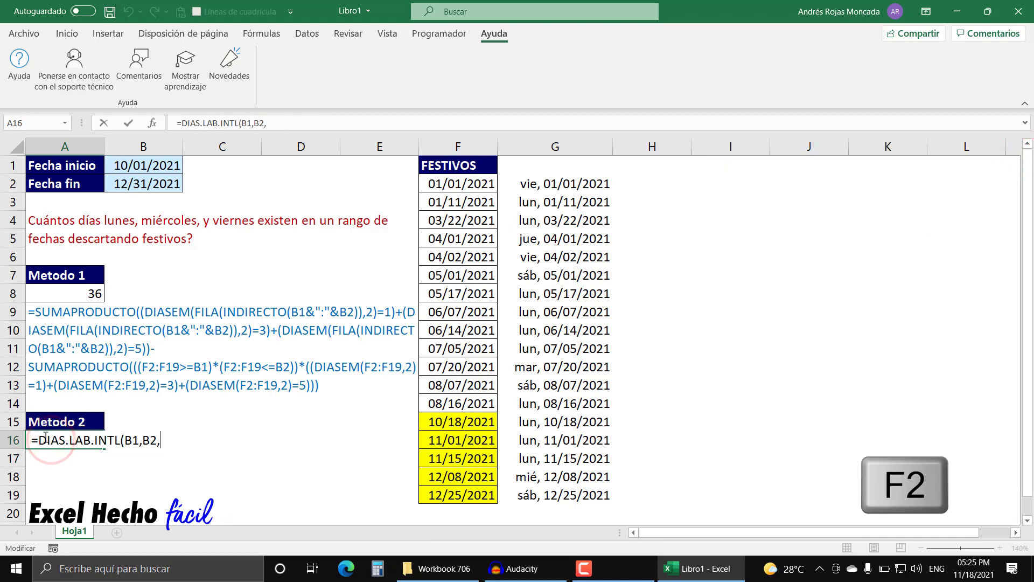
pyautogui.doubleClick(33, 440)
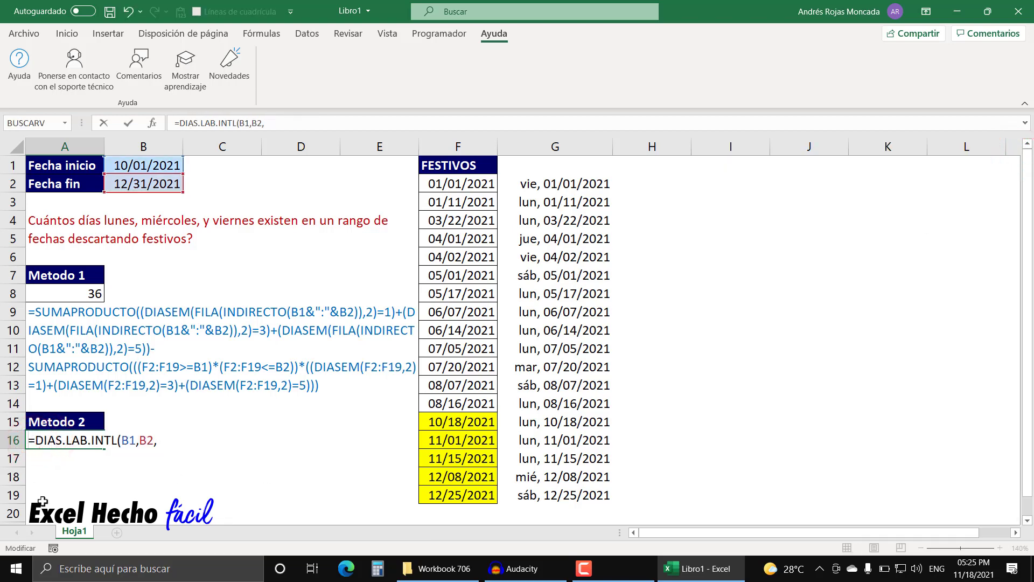
pyautogui.press('BackSpace')
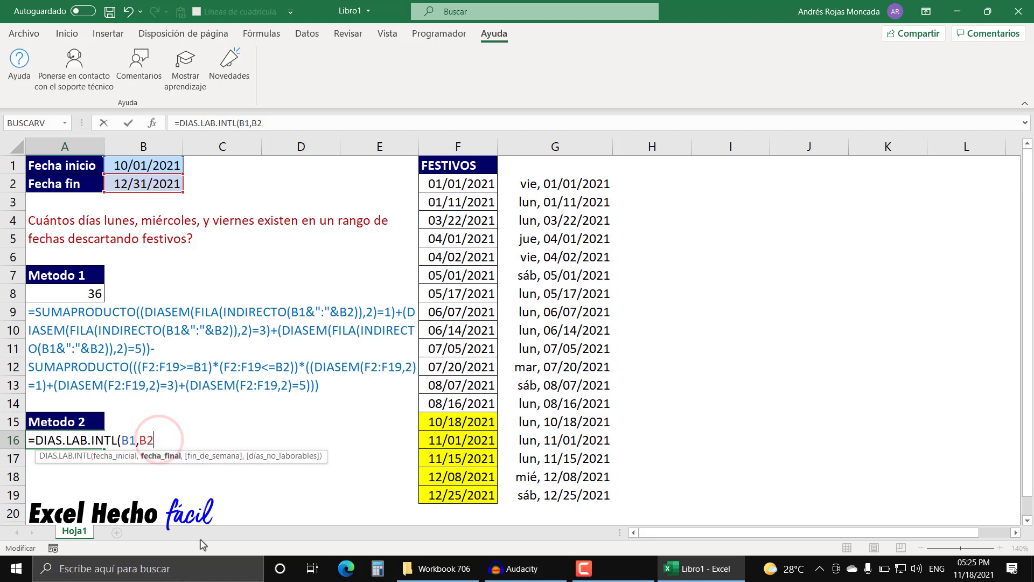
pyautogui.write(',')
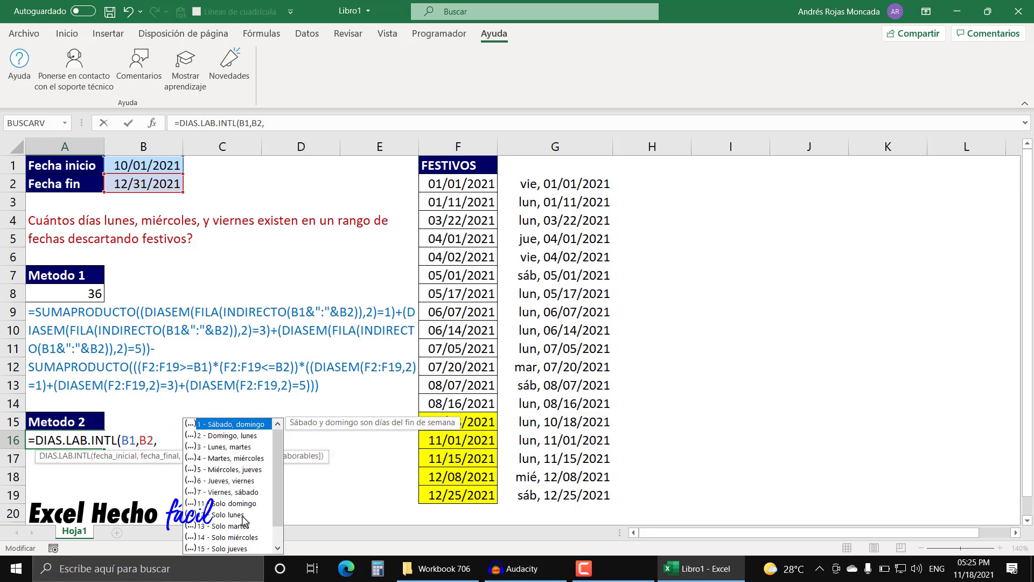
# Enter the weekend string "1111111" as the third argument.
pyautogui.press('Escape')
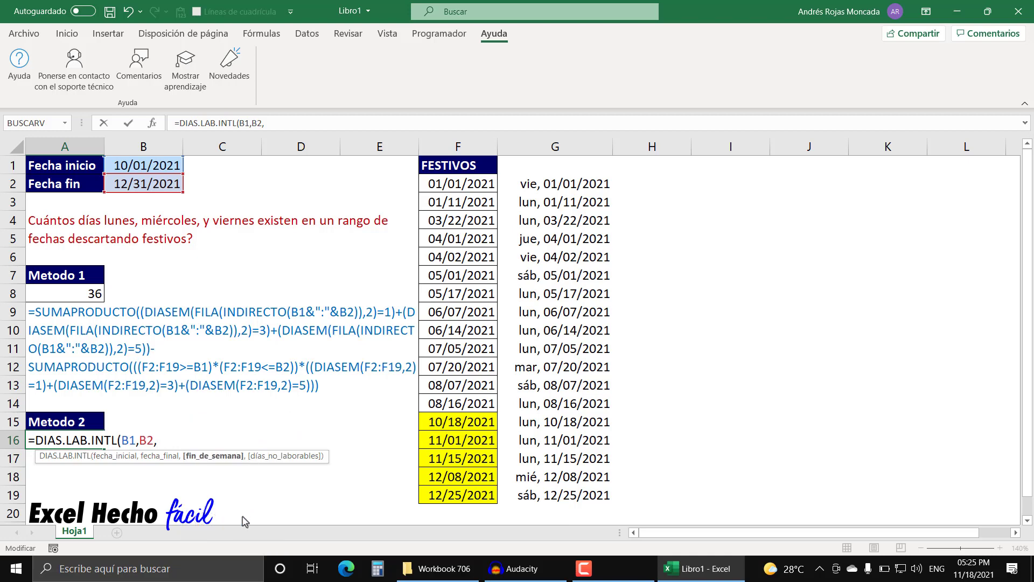
pyautogui.write('""')
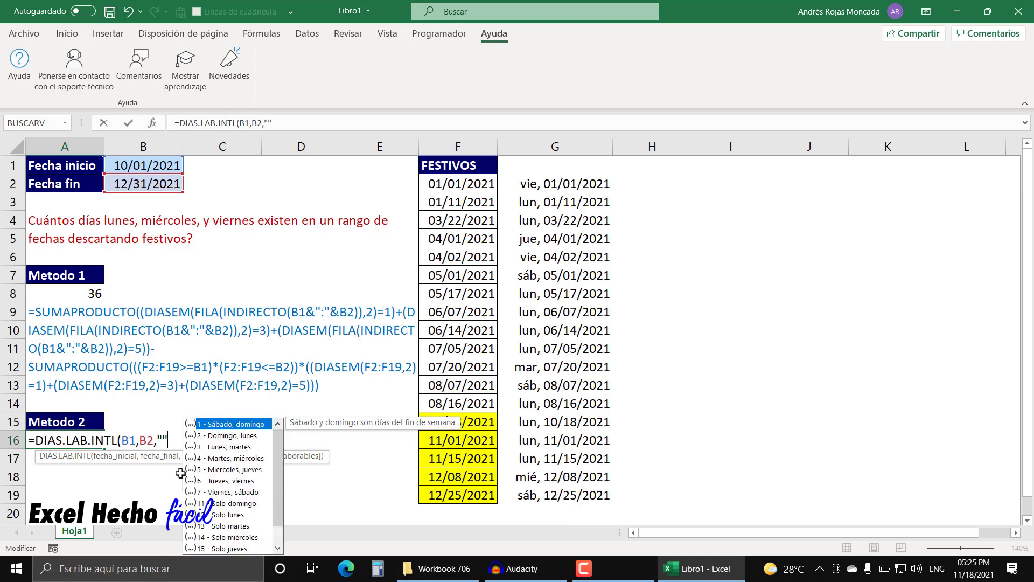
pyautogui.click(163, 438)
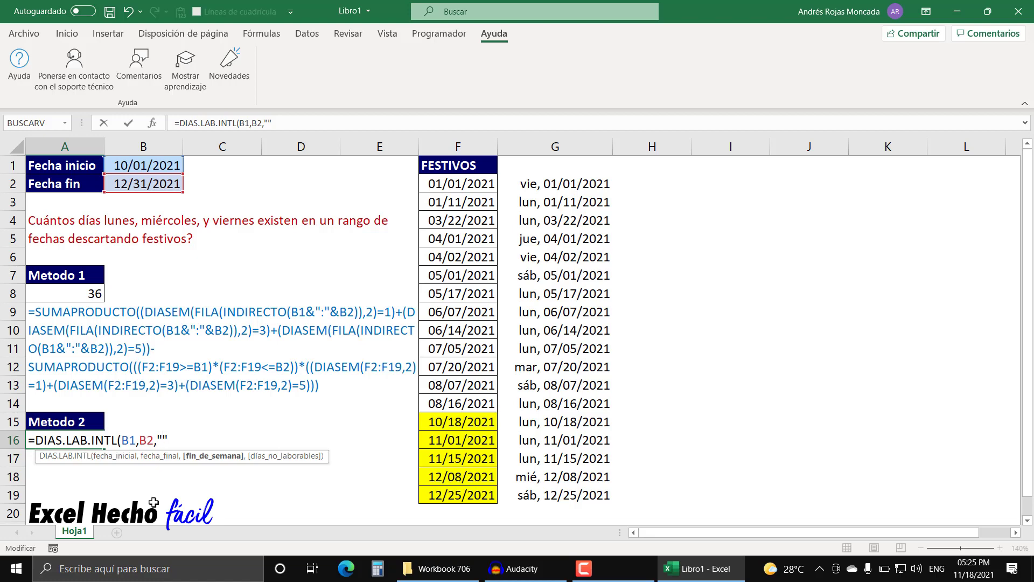
pyautogui.write('111')
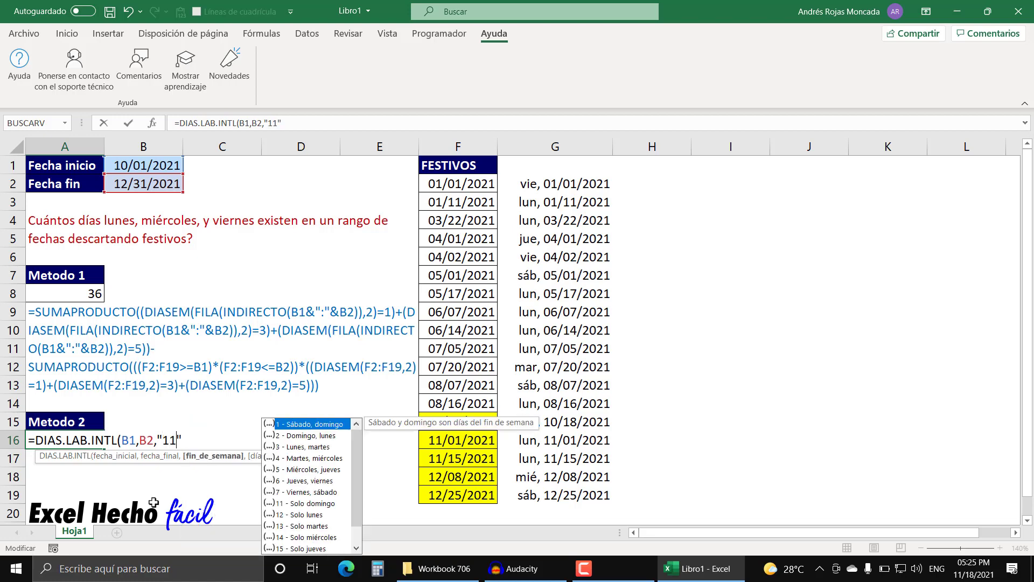
pyautogui.write('11')
pyautogui.write('11')
pyautogui.moveTo(162, 439); pyautogui.dragTo(211, 441)
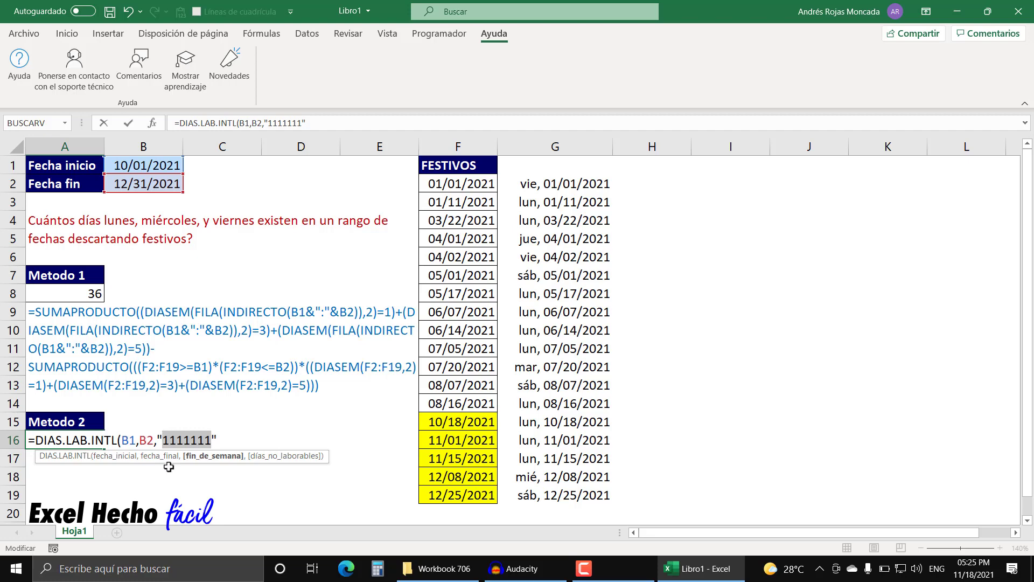
# Change the weekend code in A16's DIAS.LAB.INTL formula to "0101011".
pyautogui.click(165, 440)
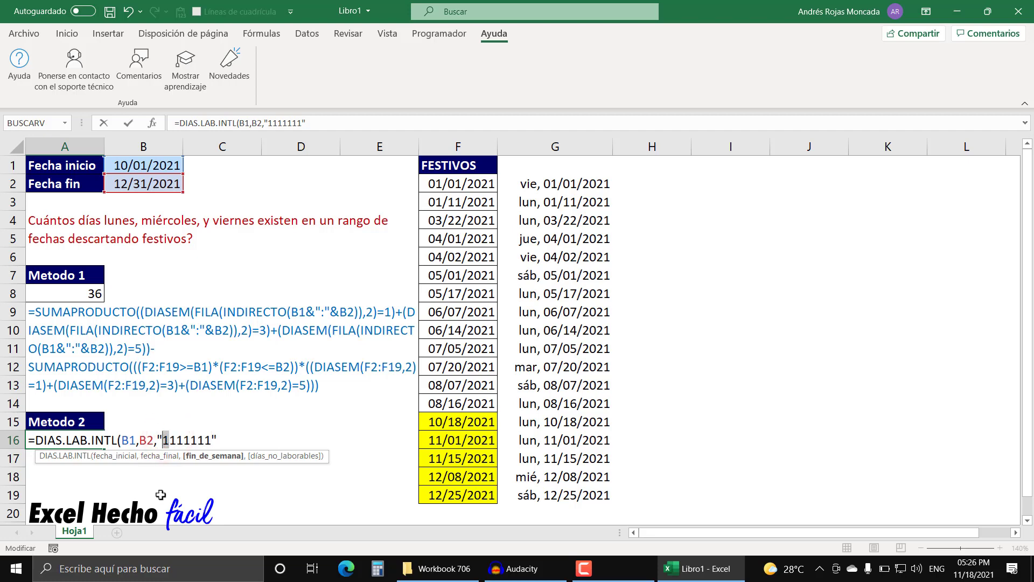
pyautogui.write('0')
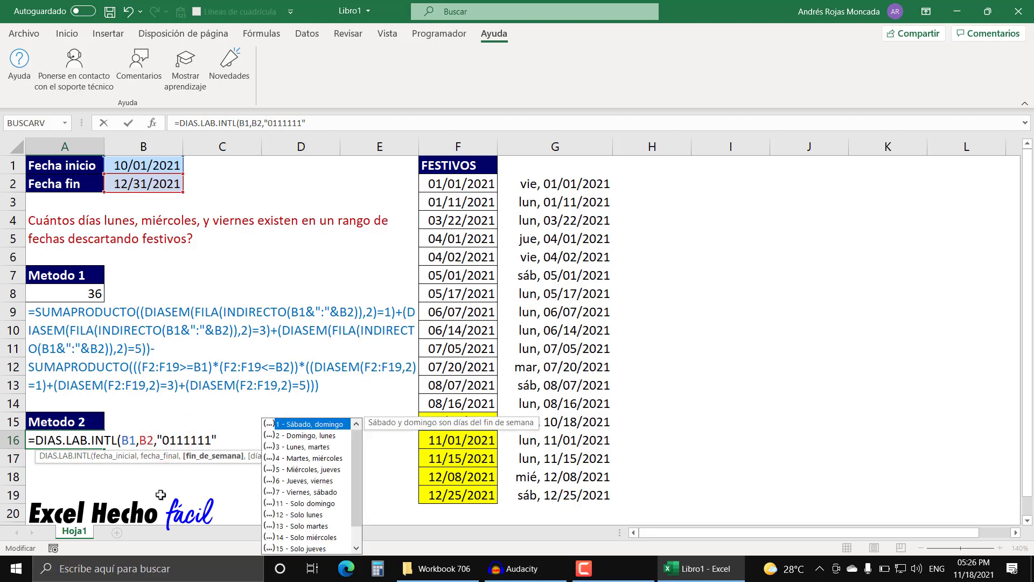
pyautogui.press('Right')
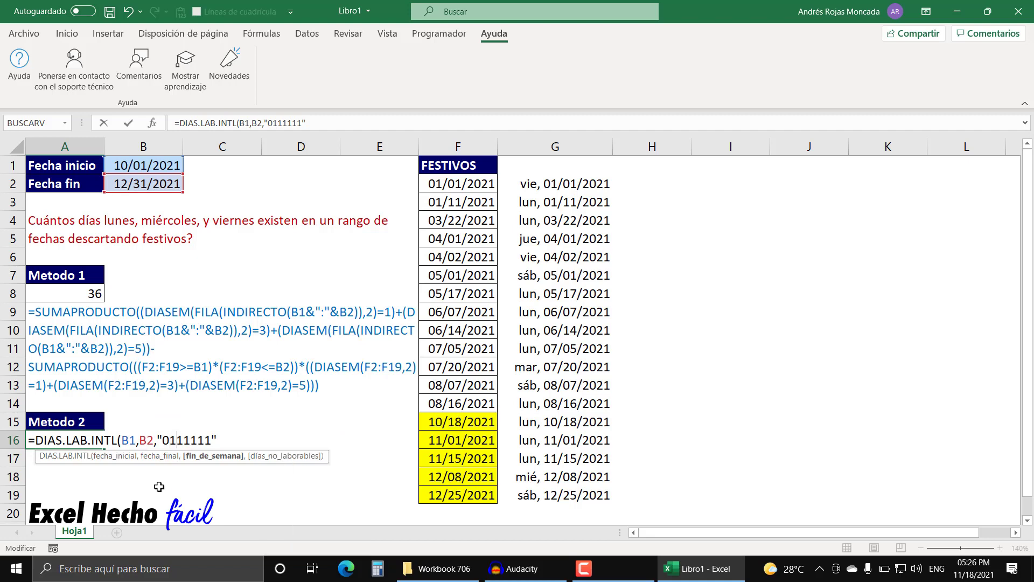
pyautogui.press('Right')
pyautogui.hotkey('shift', 'Left')
pyautogui.write('0')
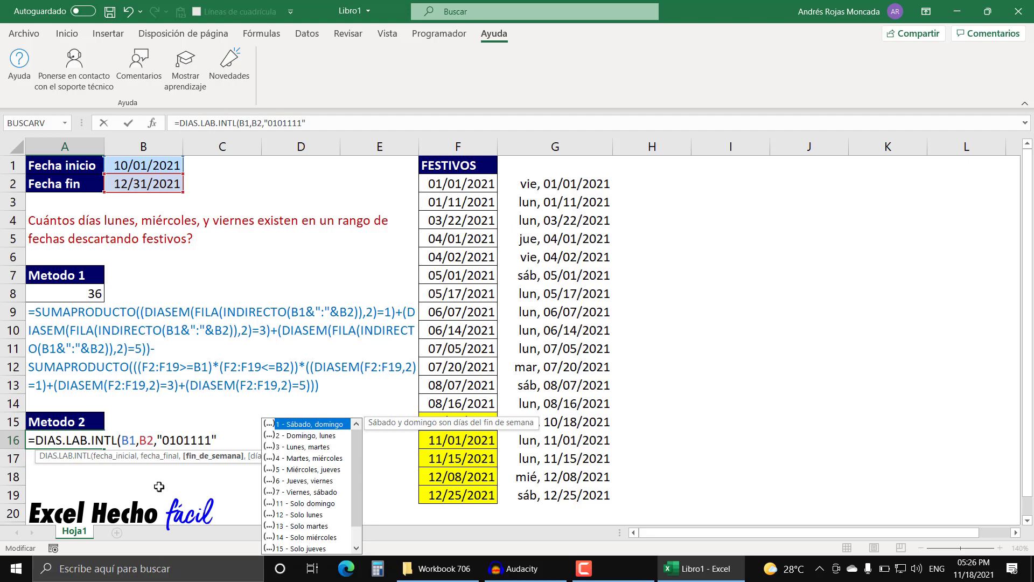
pyautogui.press('Right')
pyautogui.hotkey('shift', 'Right')
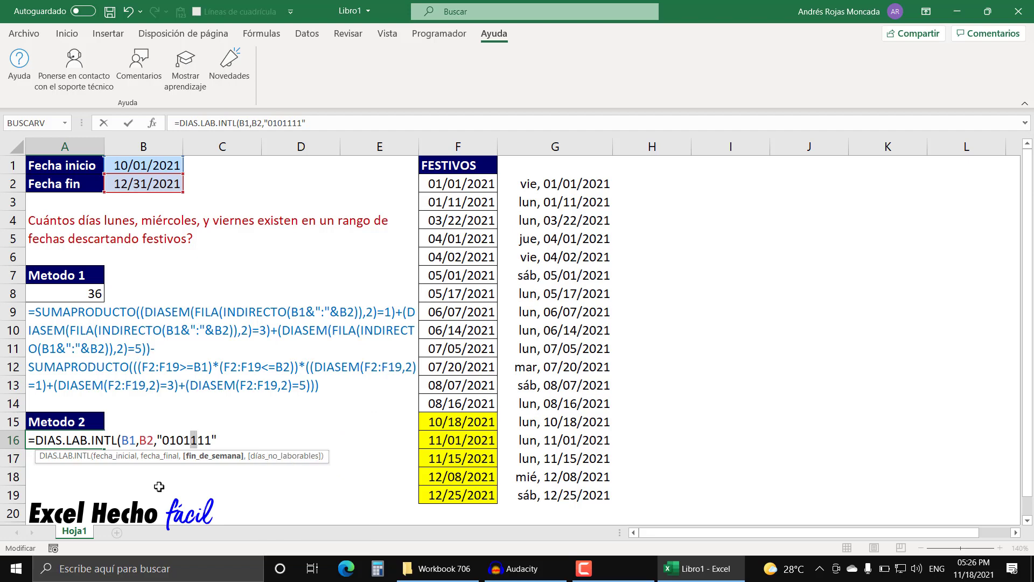
pyautogui.write('0')
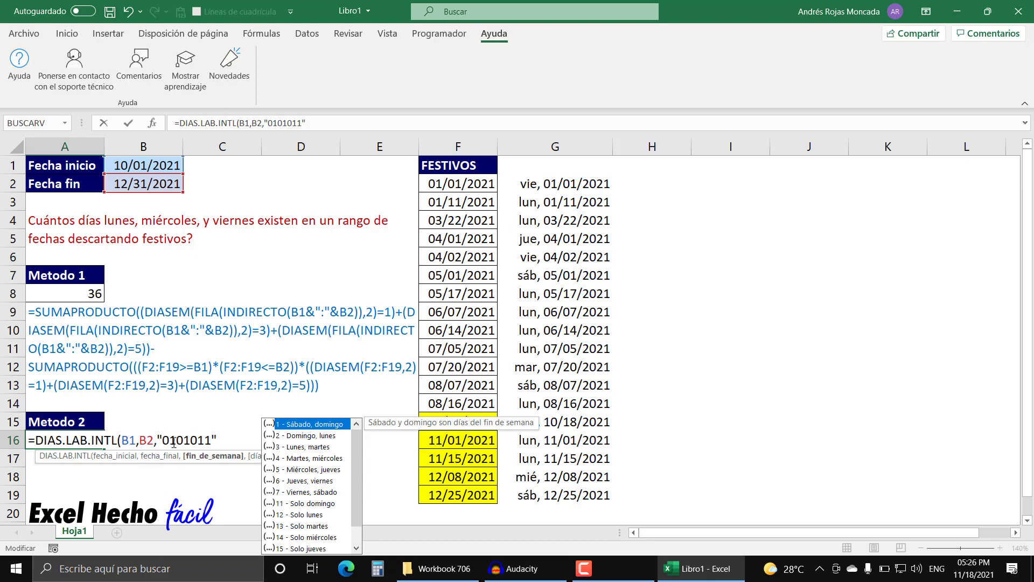
pyautogui.moveTo(168, 440); pyautogui.dragTo(211, 440)
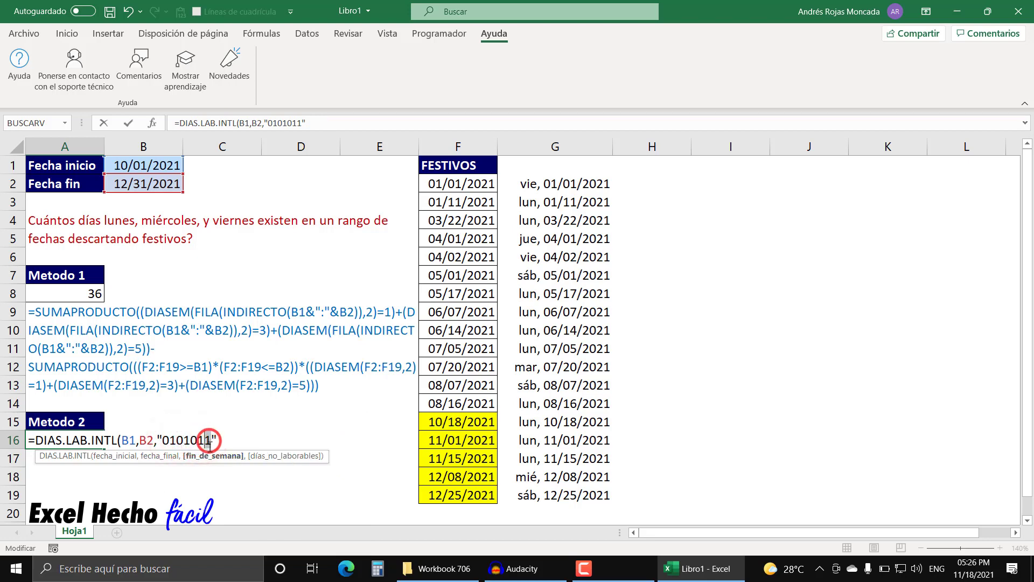
# Add F2:F19 as the holidays argument, close the formula and commit it, returning 36.
pyautogui.click(224, 440)
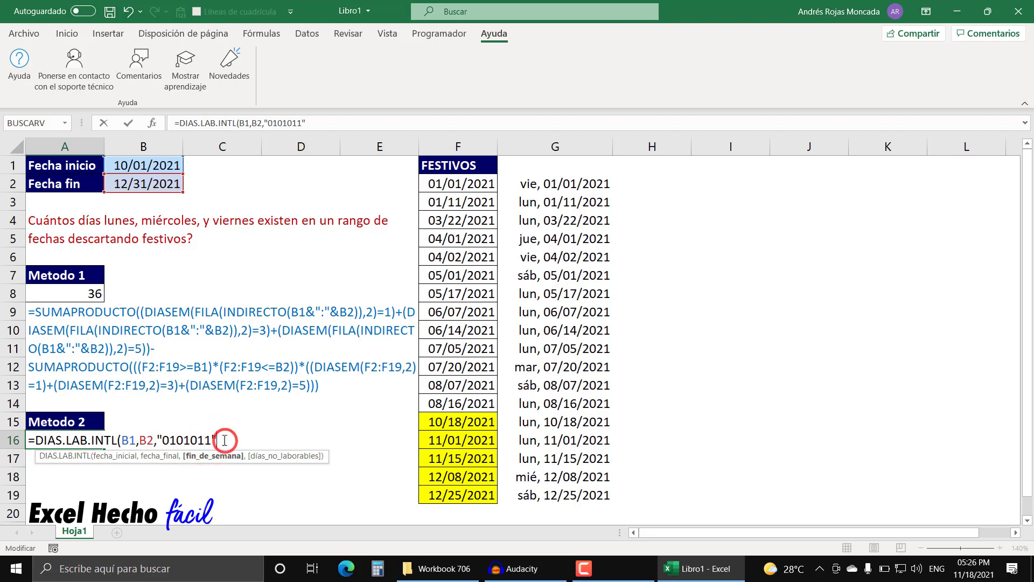
pyautogui.write(',')
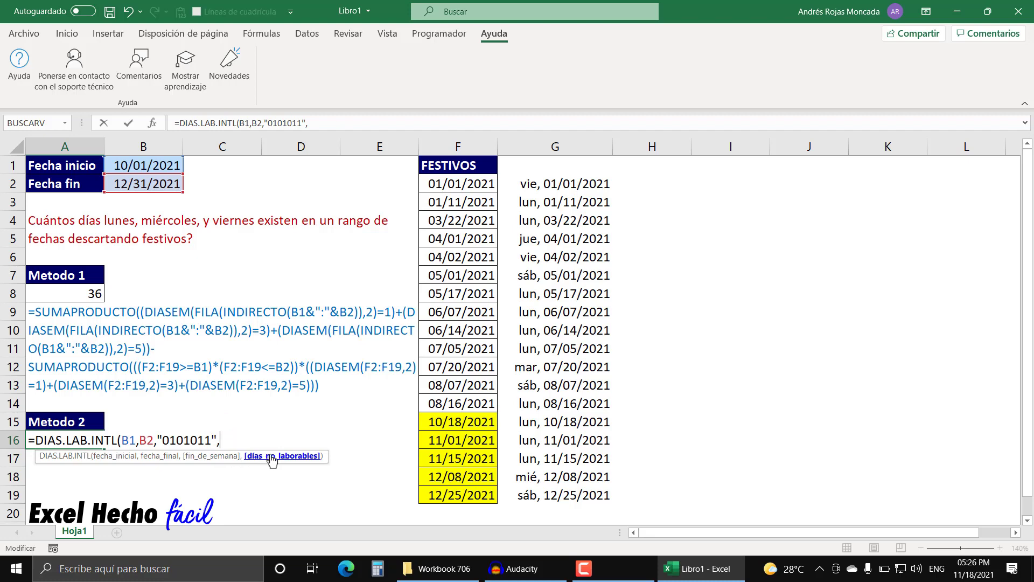
pyautogui.click(464, 182)
pyautogui.moveTo(465, 182); pyautogui.dragTo(466, 495)
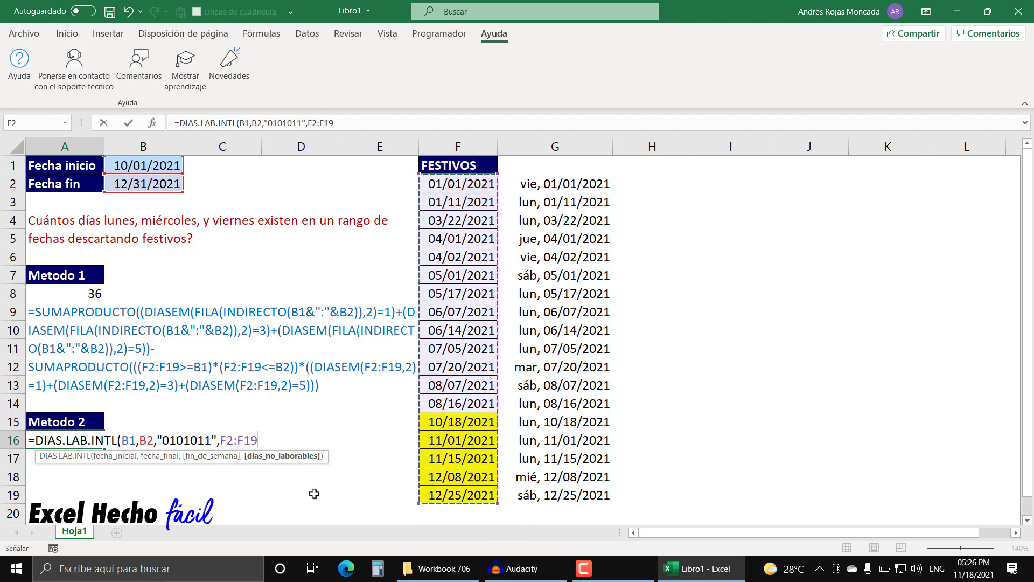
pyautogui.write(')')
pyautogui.press('Return')
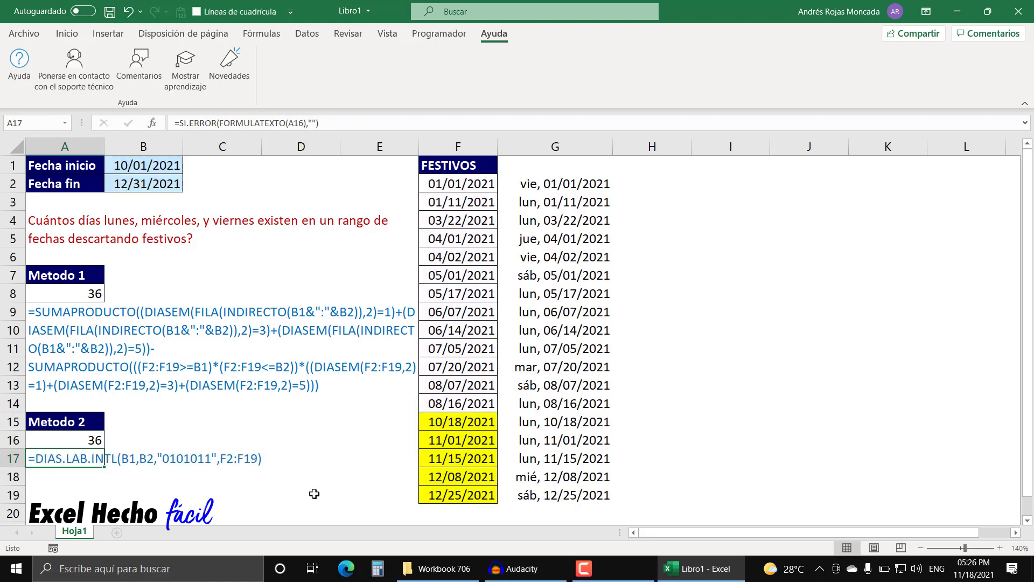
pyautogui.click(65, 436)
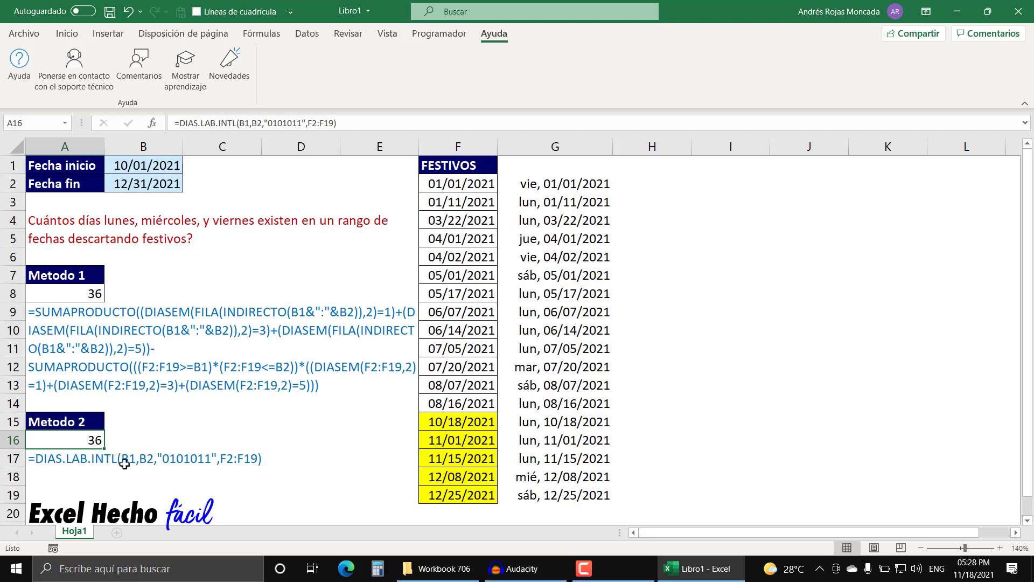
# Test the date range 01/01/2021 to 05/01/2021 in B1 and B2.
pyautogui.click(132, 162)
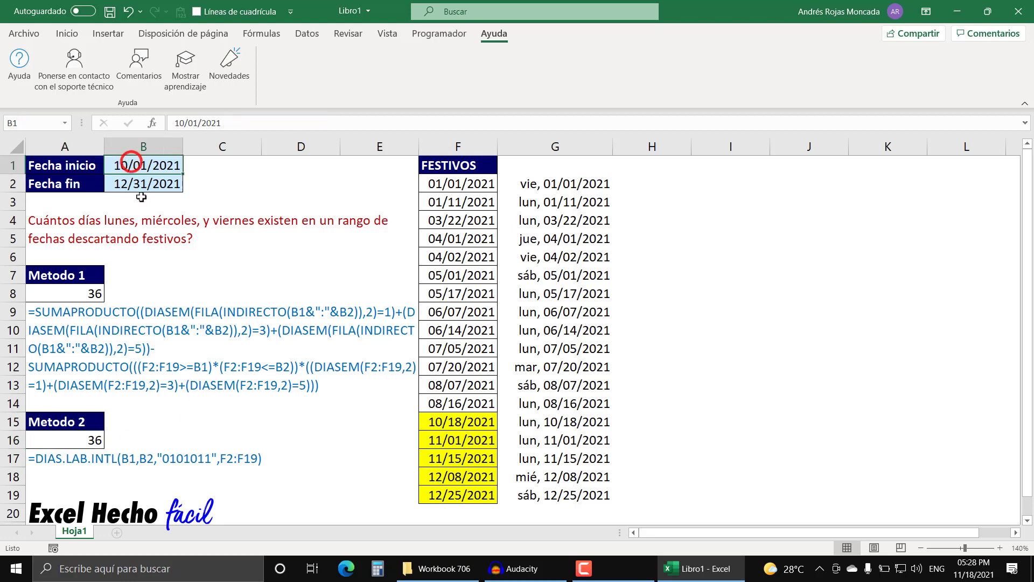
pyautogui.write('1')
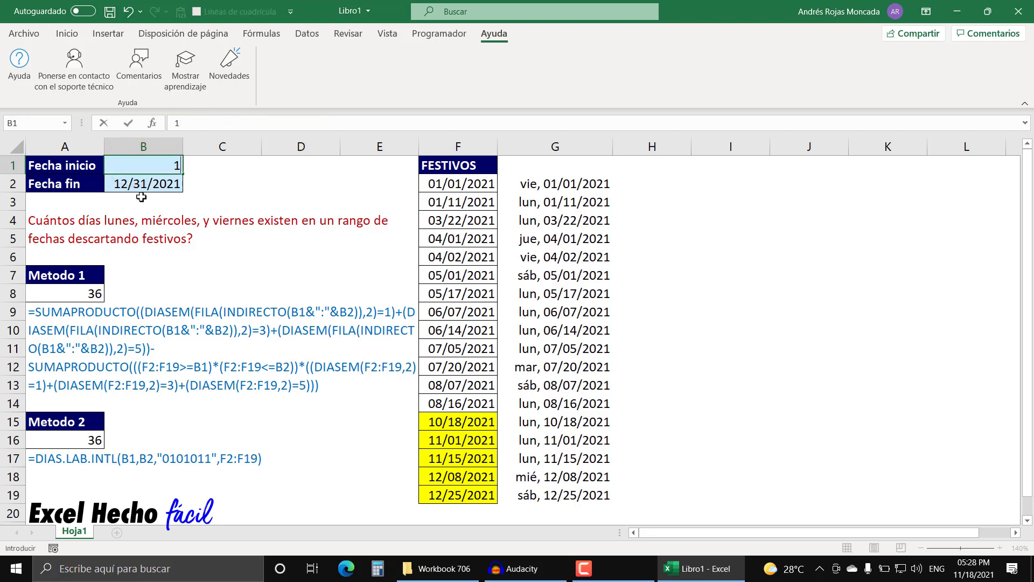
pyautogui.write('/01/2021')
pyautogui.press('Return')
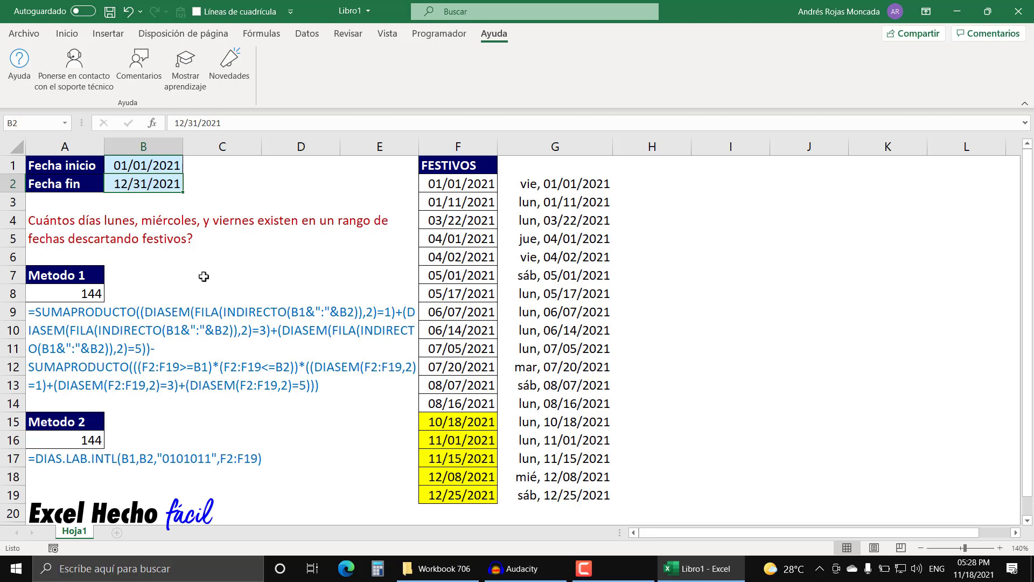
pyautogui.write('5/01/2021')
pyautogui.press('Return')
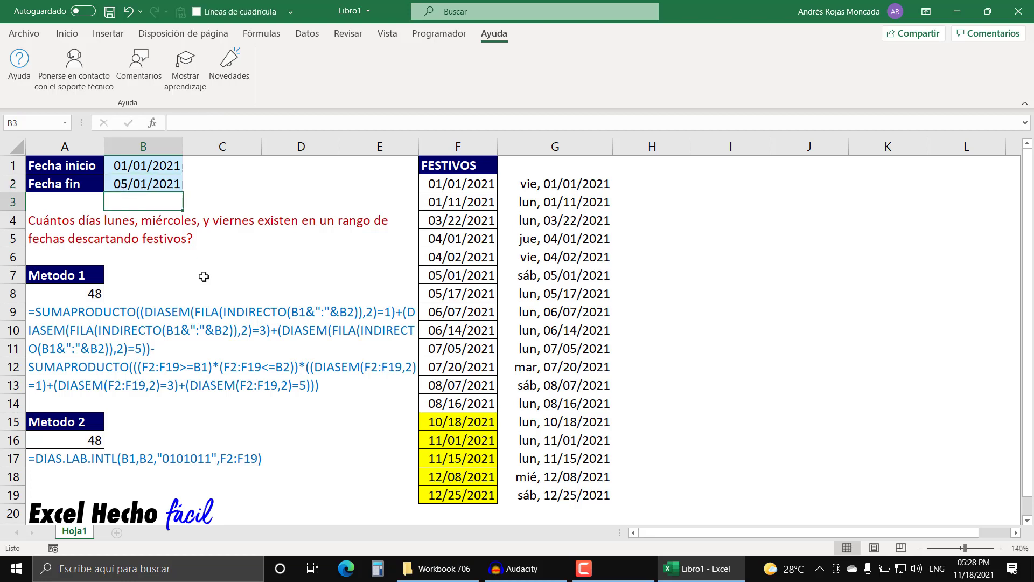
# Change the start date to 05/01/2021 after undoing a garbled entry.
pyautogui.press('Up')
pyautogui.press('Up')
pyautogui.write('5/')
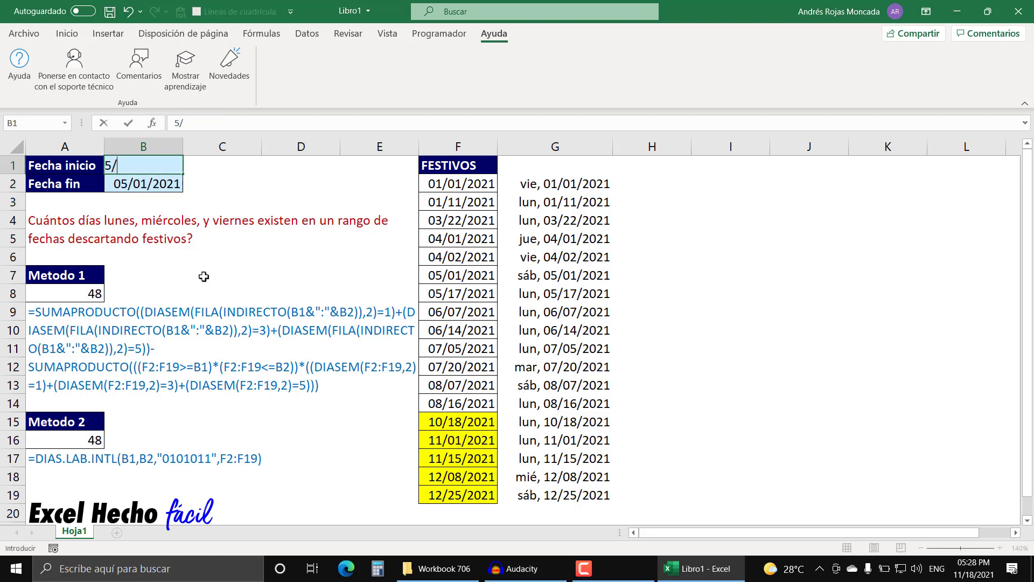
pyautogui.write('1/')
pyautogui.press('Num_Lock')
pyautogui.press('Down')
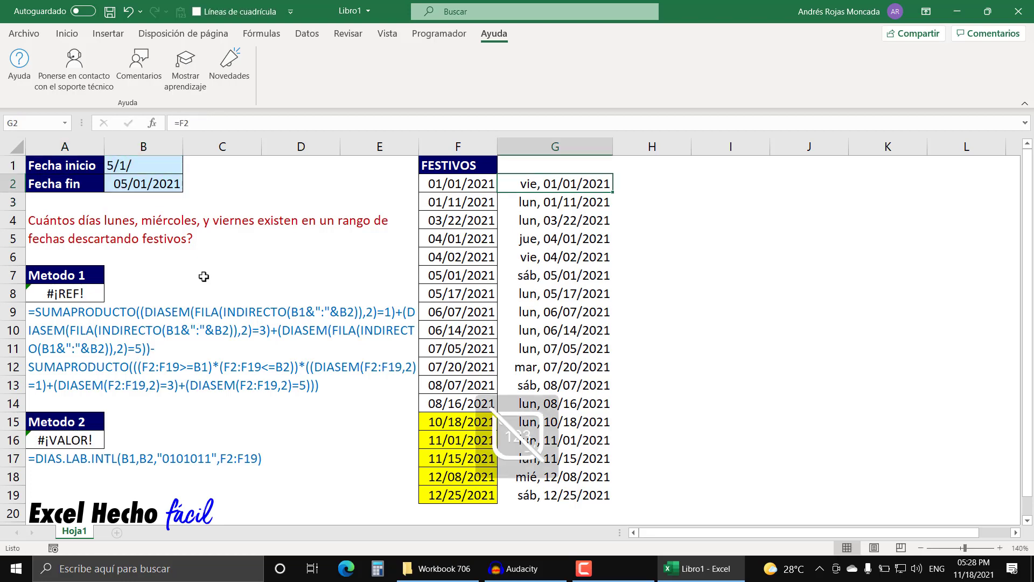
pyautogui.hotkey('ctrl', 'z')
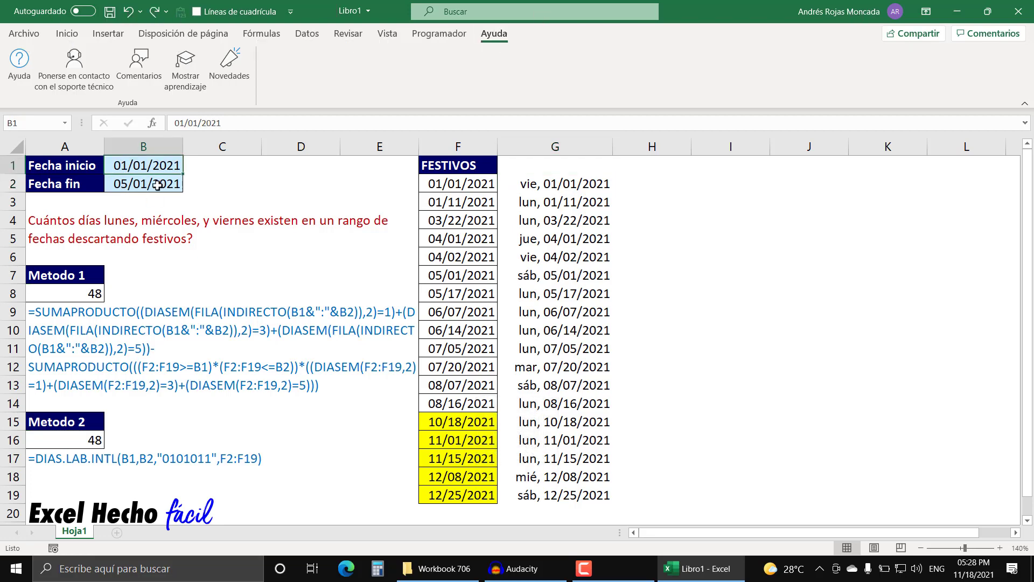
pyautogui.click(158, 164)
pyautogui.click(221, 169)
pyautogui.moveTo(153, 163); pyautogui.dragTo(154, 184)
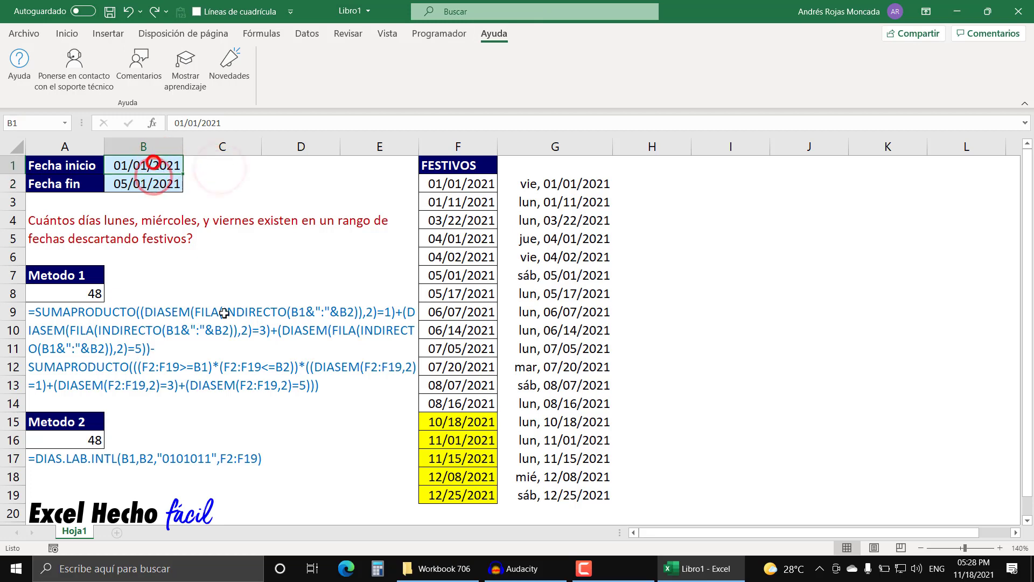
pyautogui.press('Num_Lock')
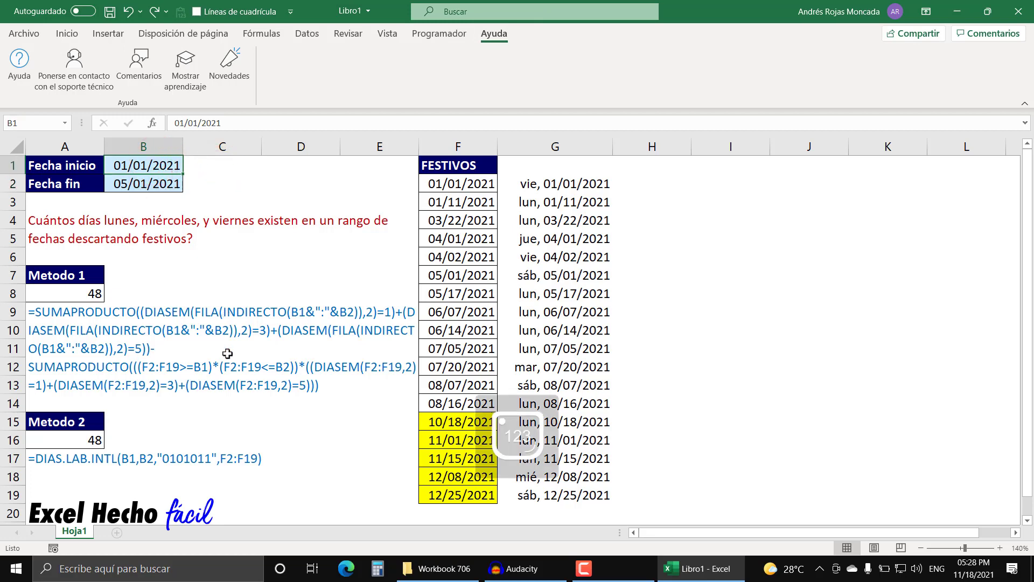
pyautogui.write('5/01/2021')
pyautogui.press('Return')
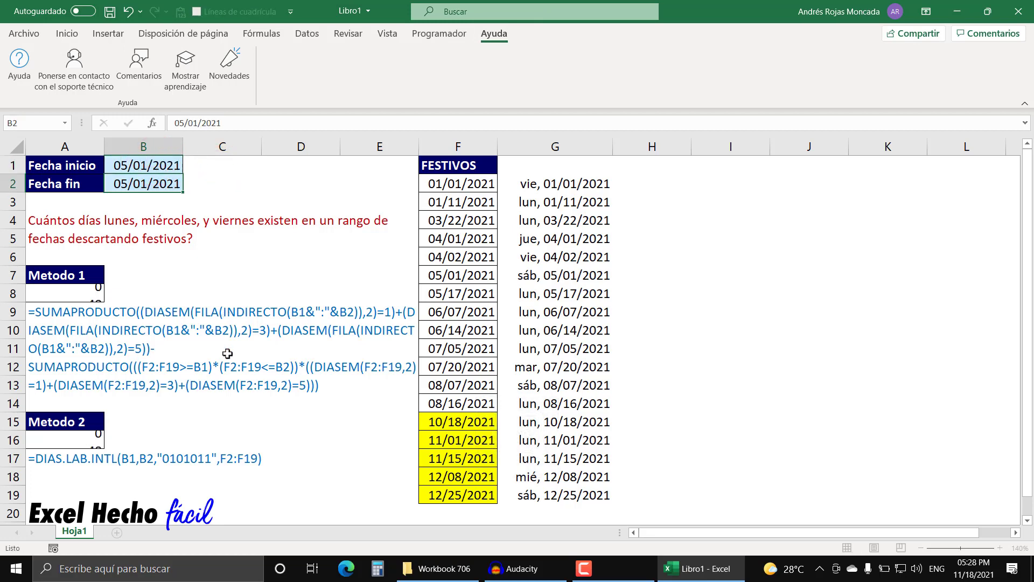
# Set the end date to 12/31/2021 and restore the start date to 10/01/2021.
pyautogui.press('Up')
pyautogui.press('Down')
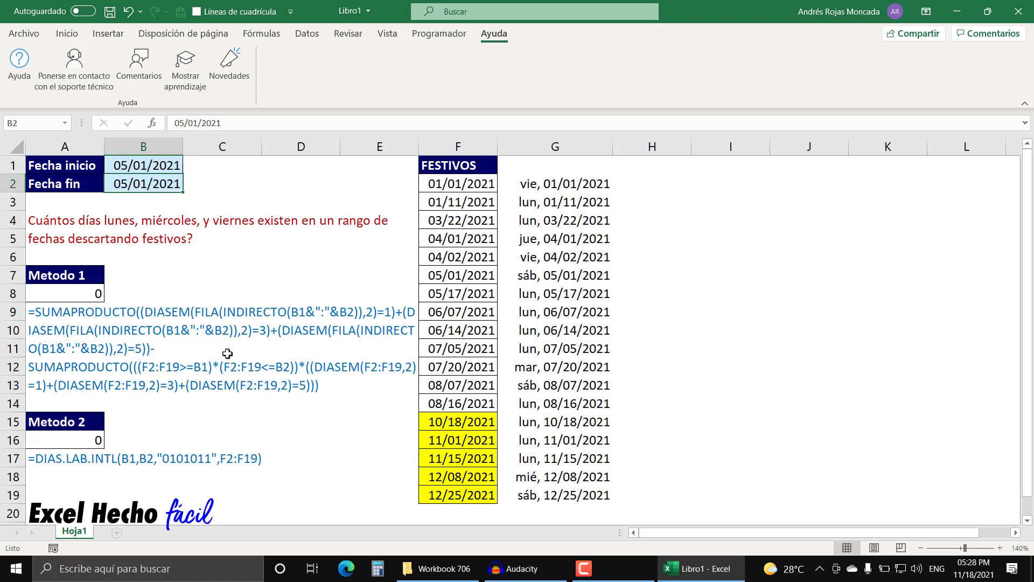
pyautogui.write('12/31/21')
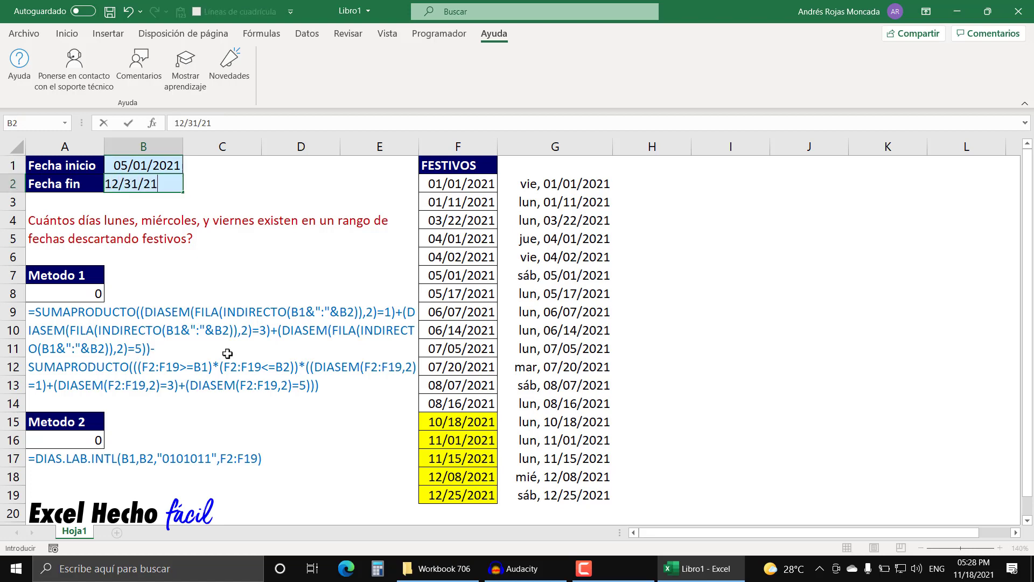
pyautogui.press('Return')
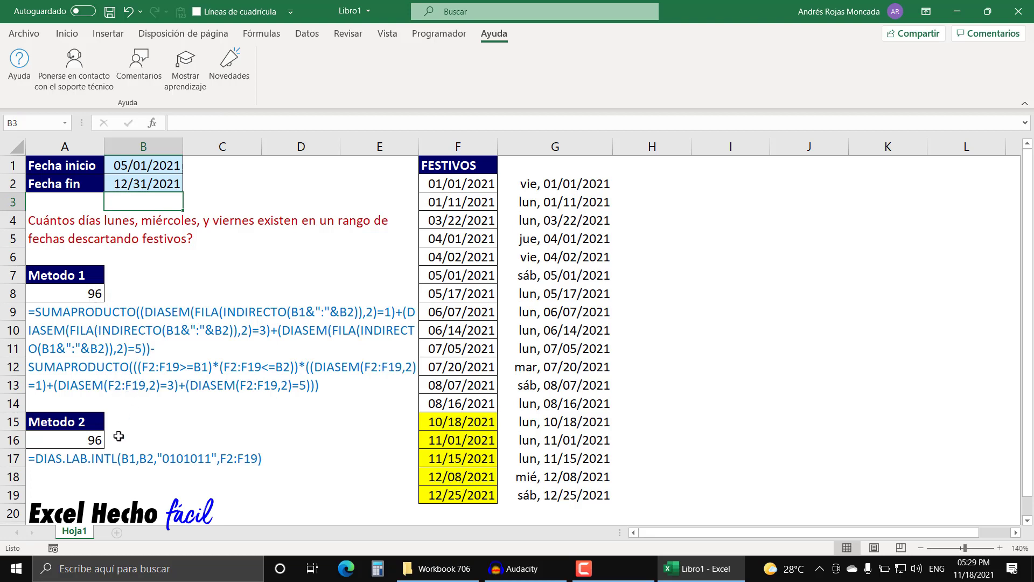
pyautogui.click(141, 167)
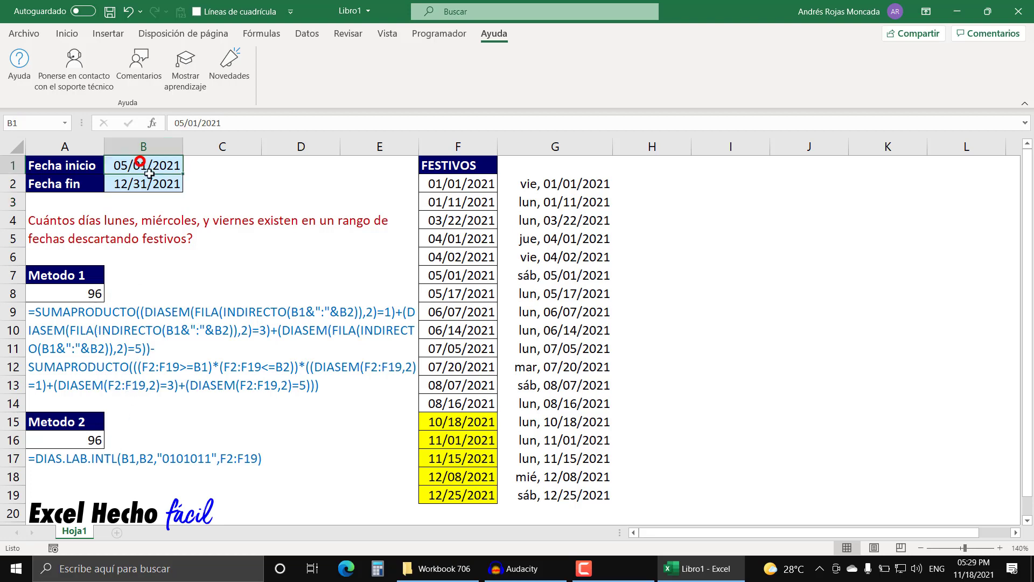
pyautogui.write('10/')
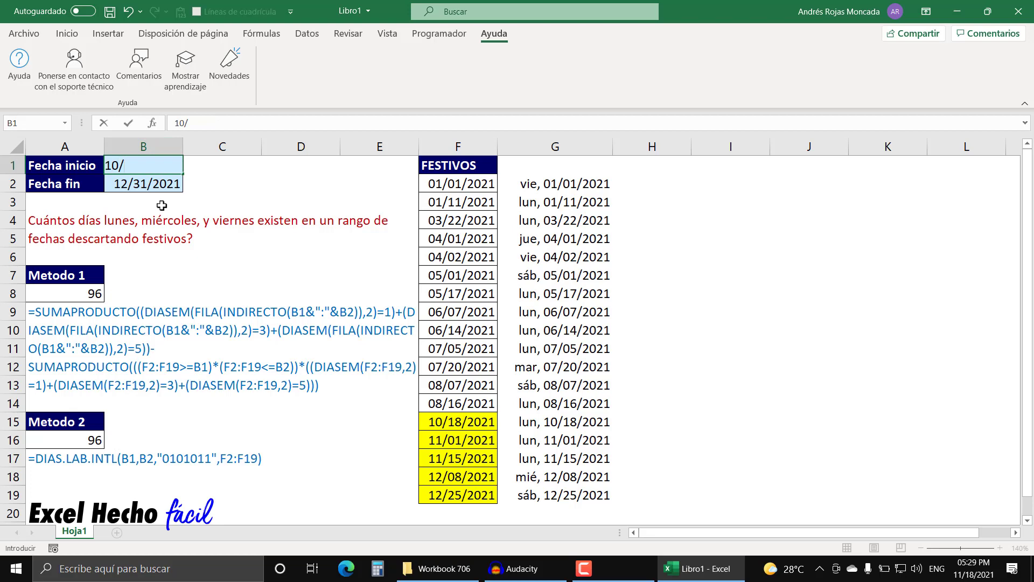
pyautogui.write('01/')
pyautogui.write('21')
pyautogui.press('Return')
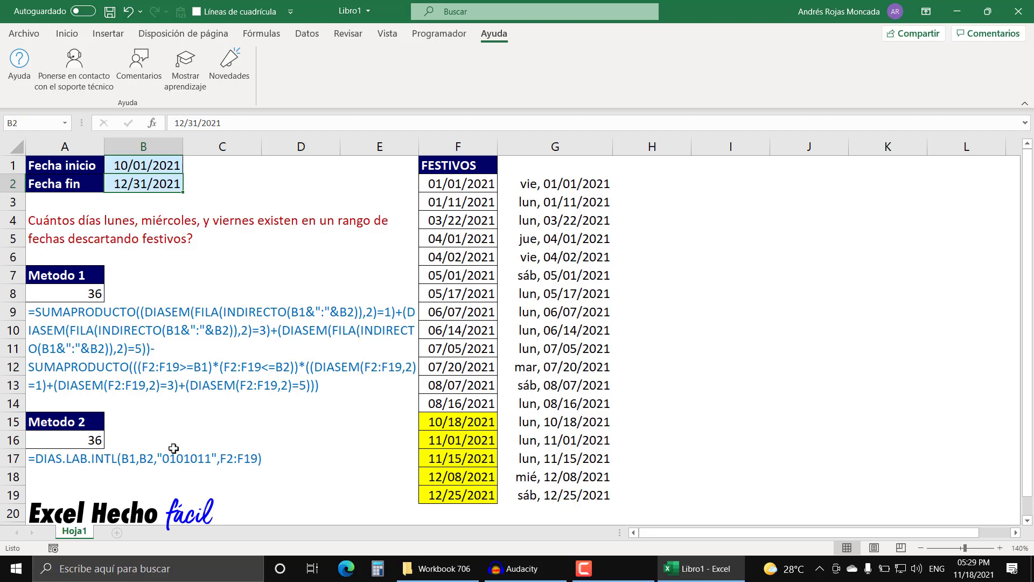
pyautogui.click(60, 492)
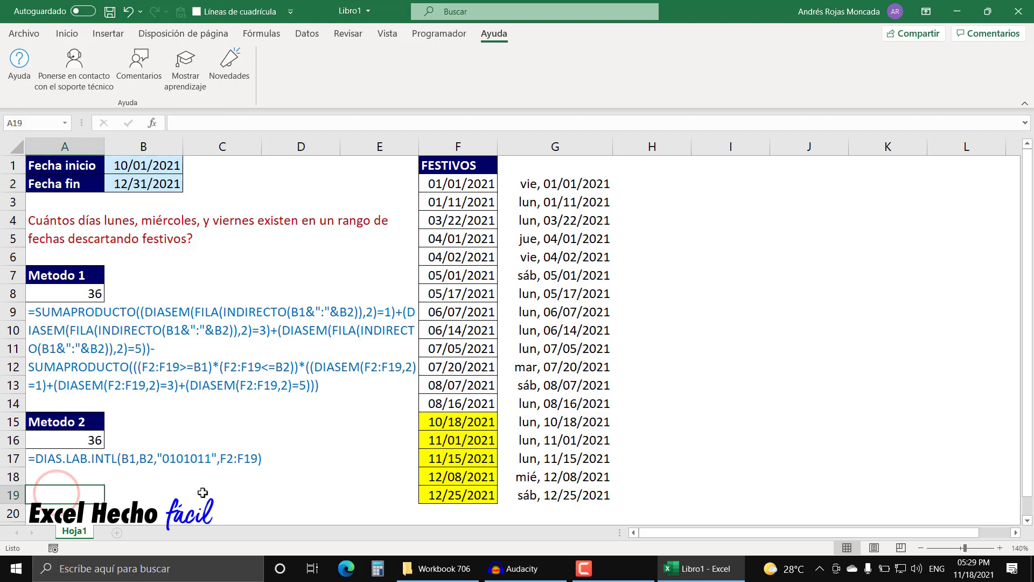